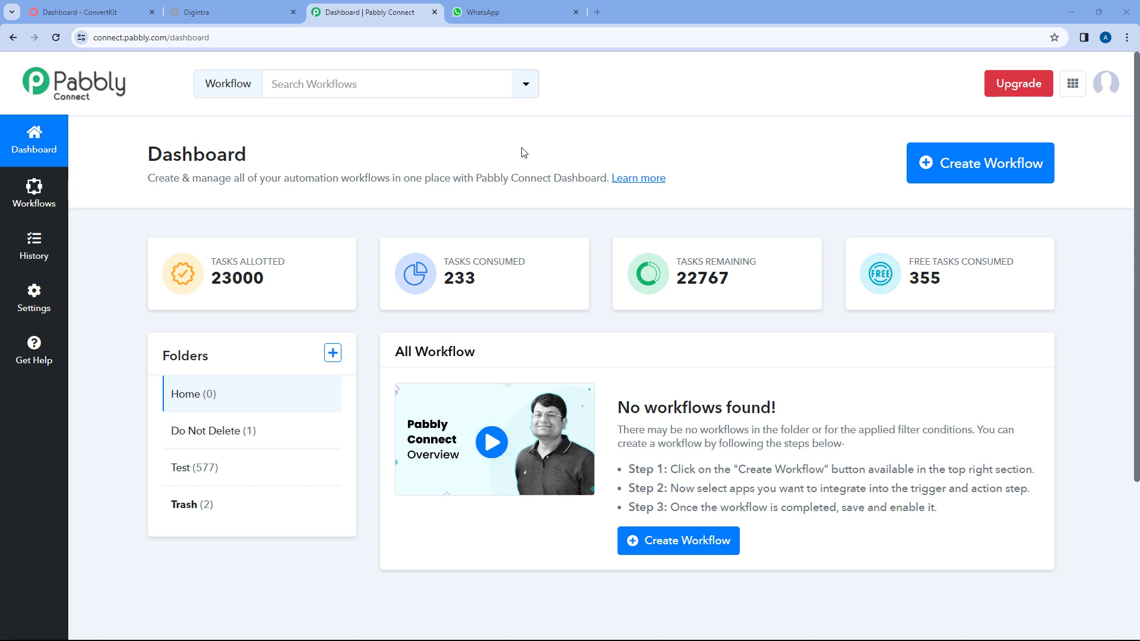
Create a new workflow named 'ConvertKit to Msg24x7', keeping it in the Home folder.
click(979, 163)
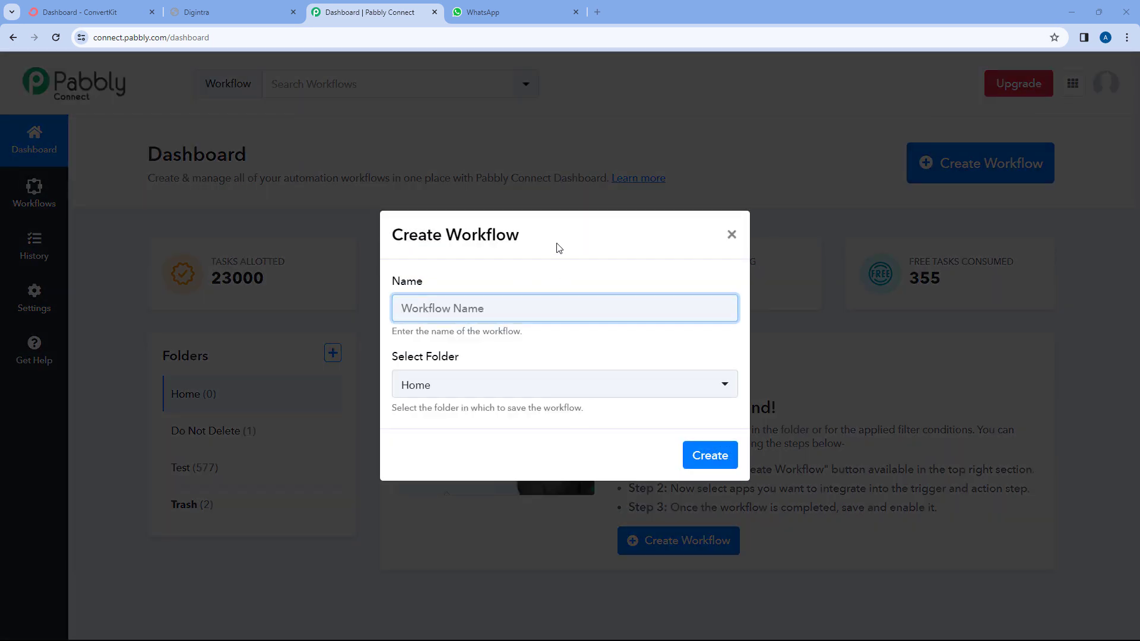
text(ConvertKit to Msg24x7)
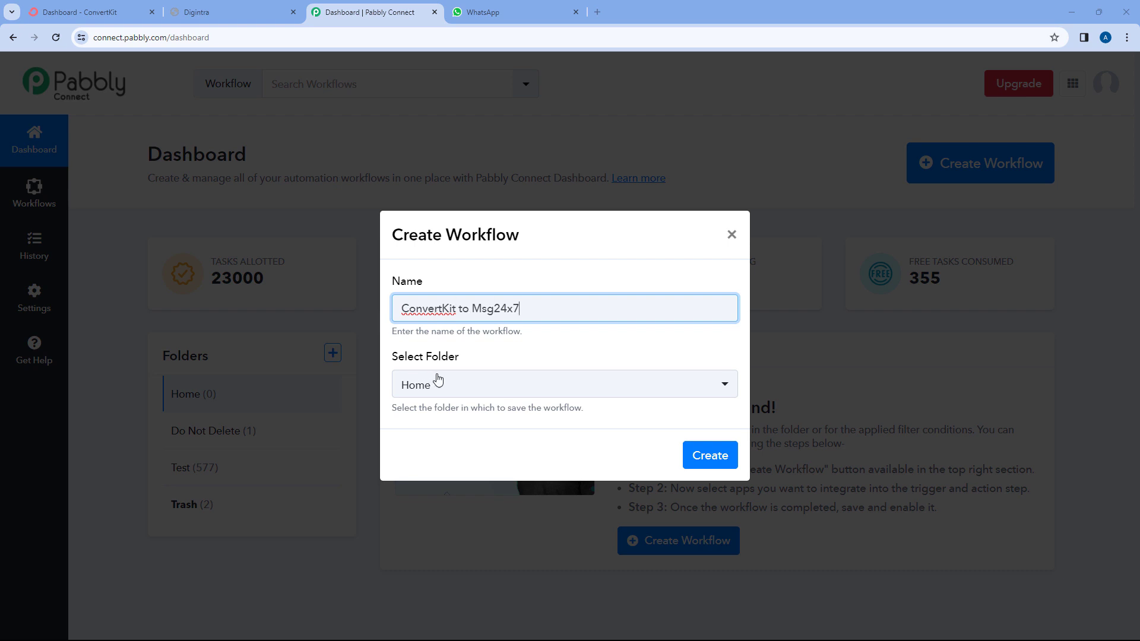
click(518, 389)
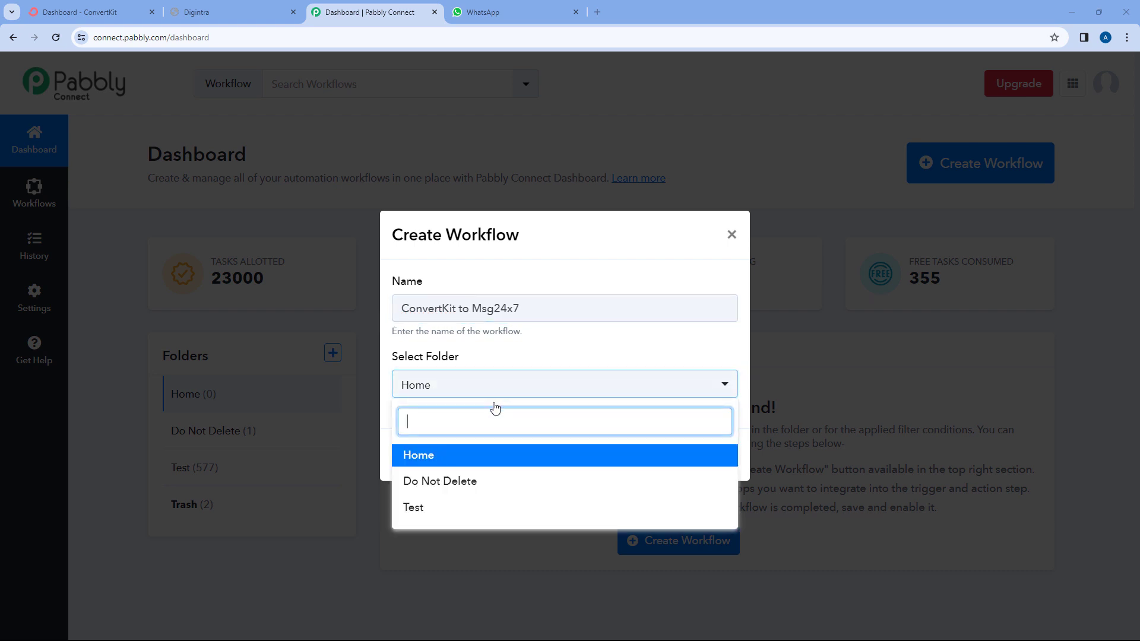
click(486, 457)
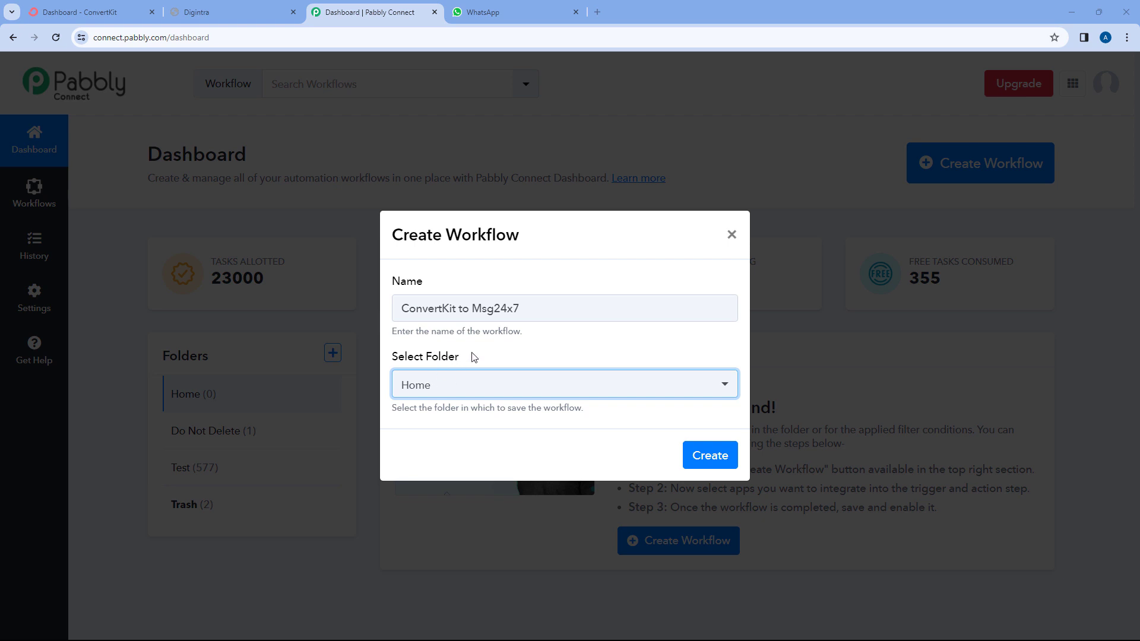
click(711, 457)
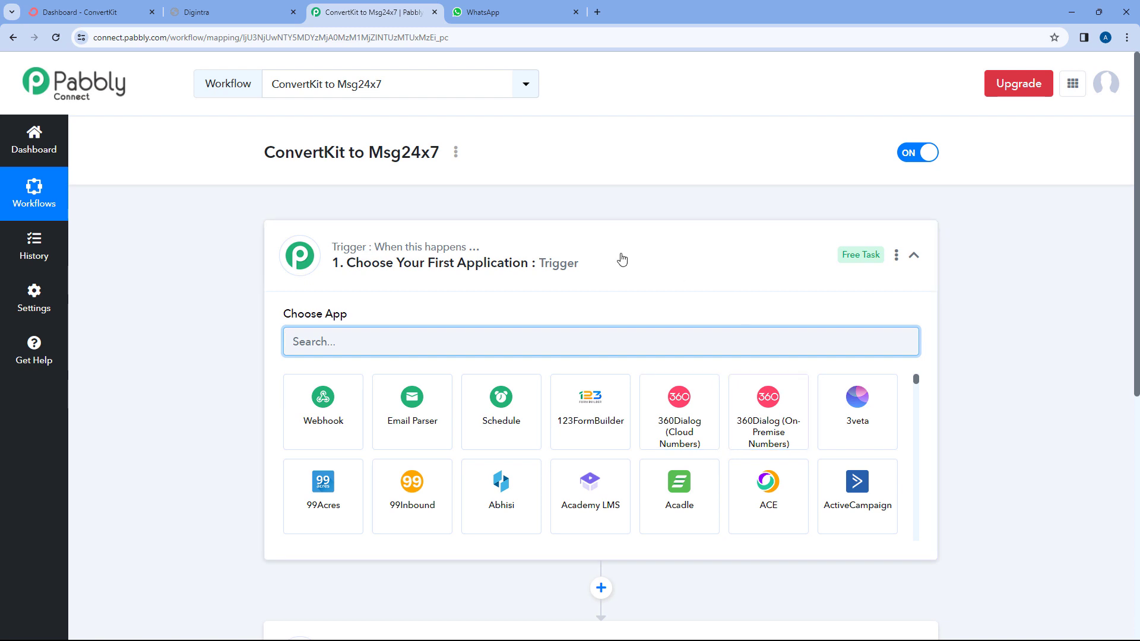
click(623, 260)
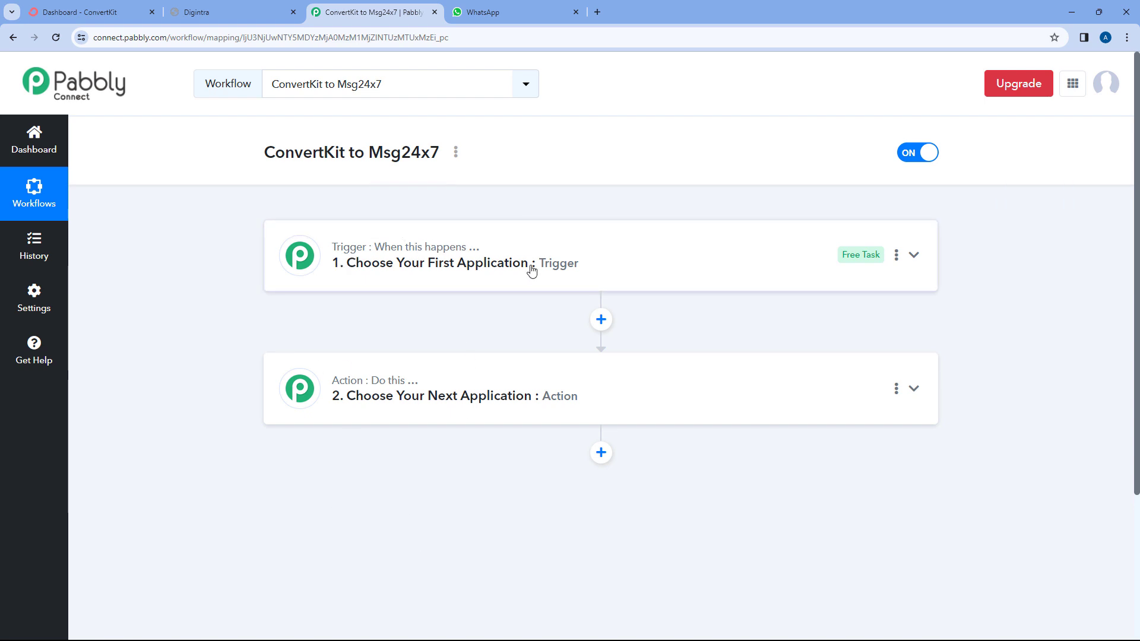
mouse_move(353, 389)
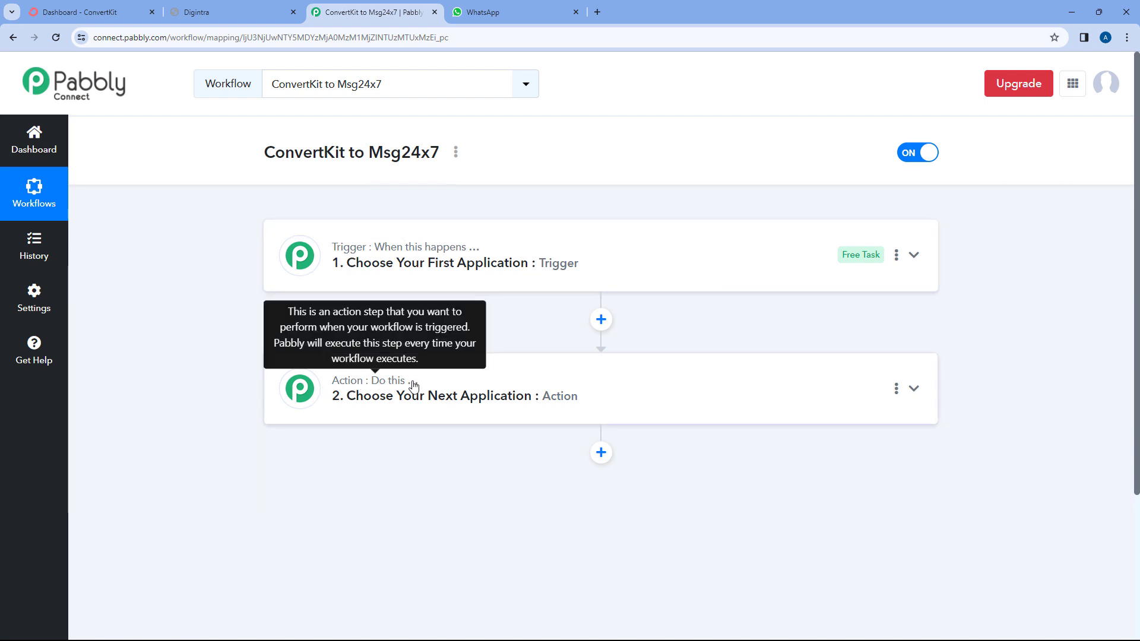
click(537, 258)
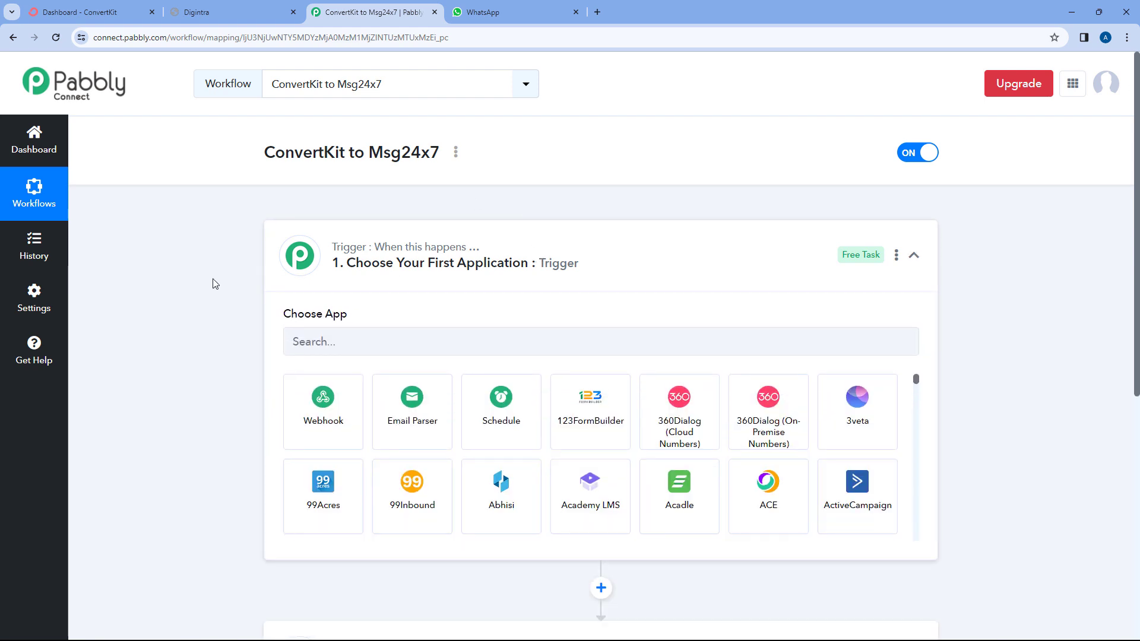
scroll(215, 284, down, 1)
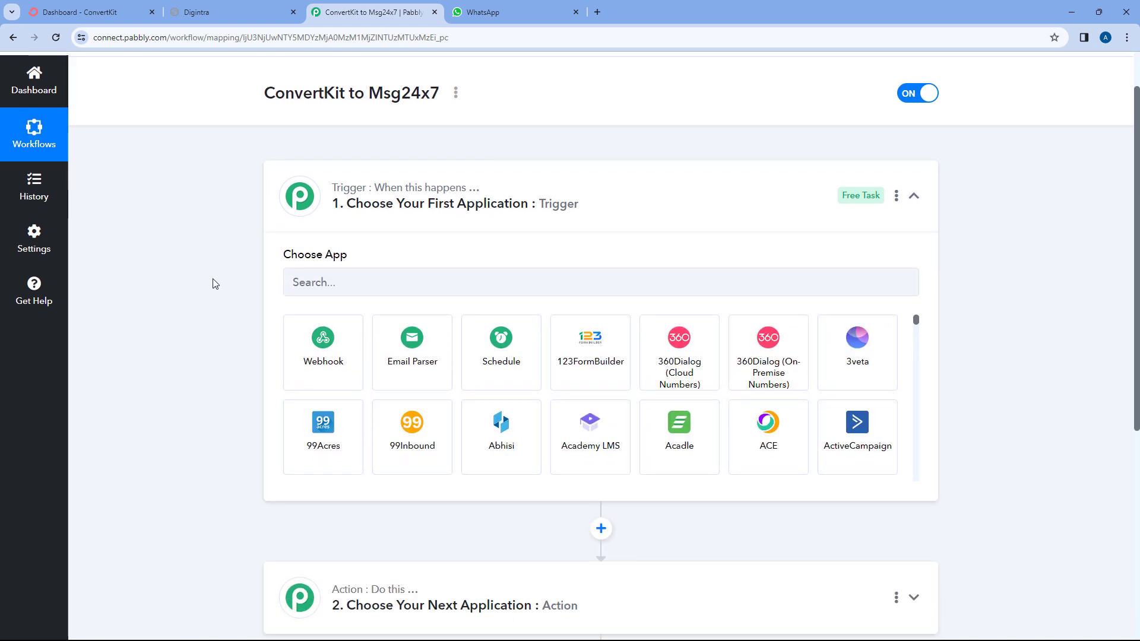
key(ctrl+1)
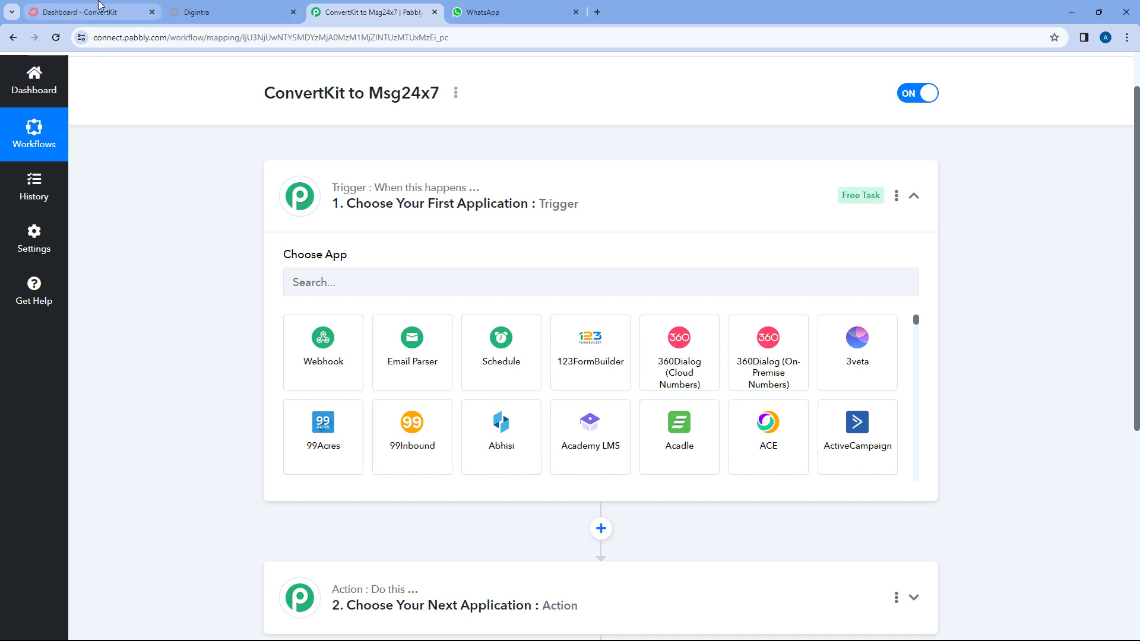
key(ctrl+3)
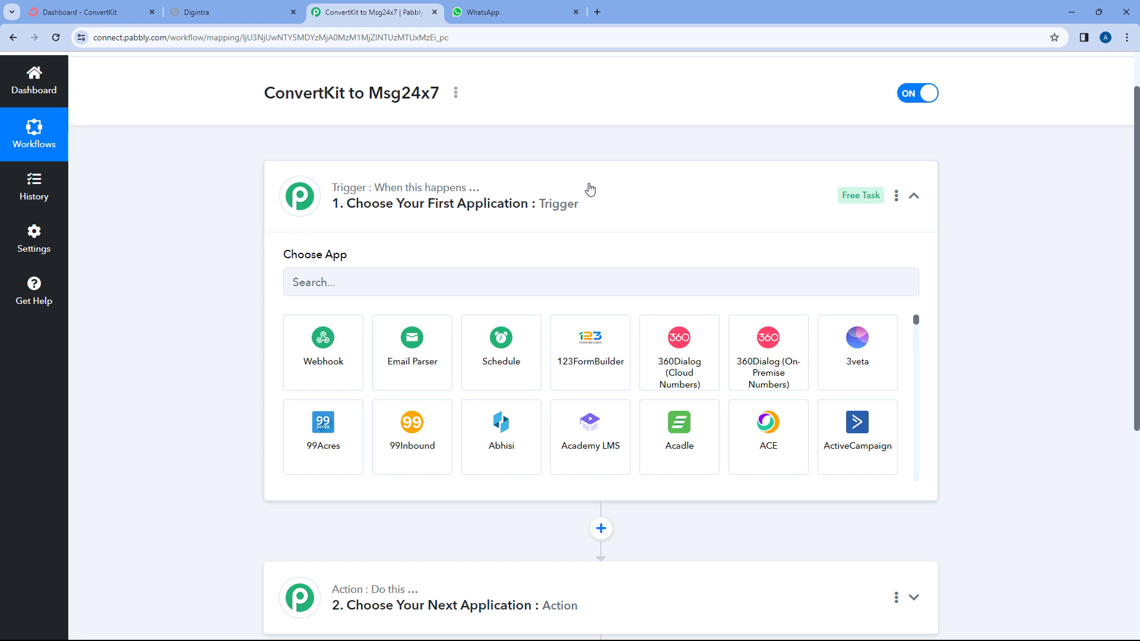
click(563, 171)
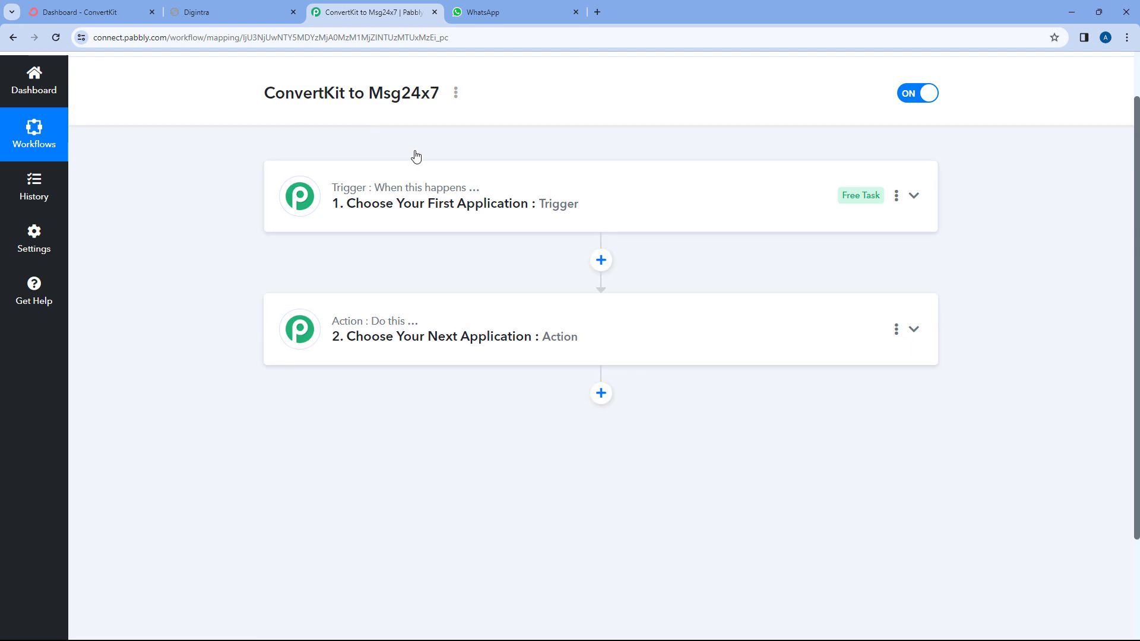
scroll(493, 205, down, 1)
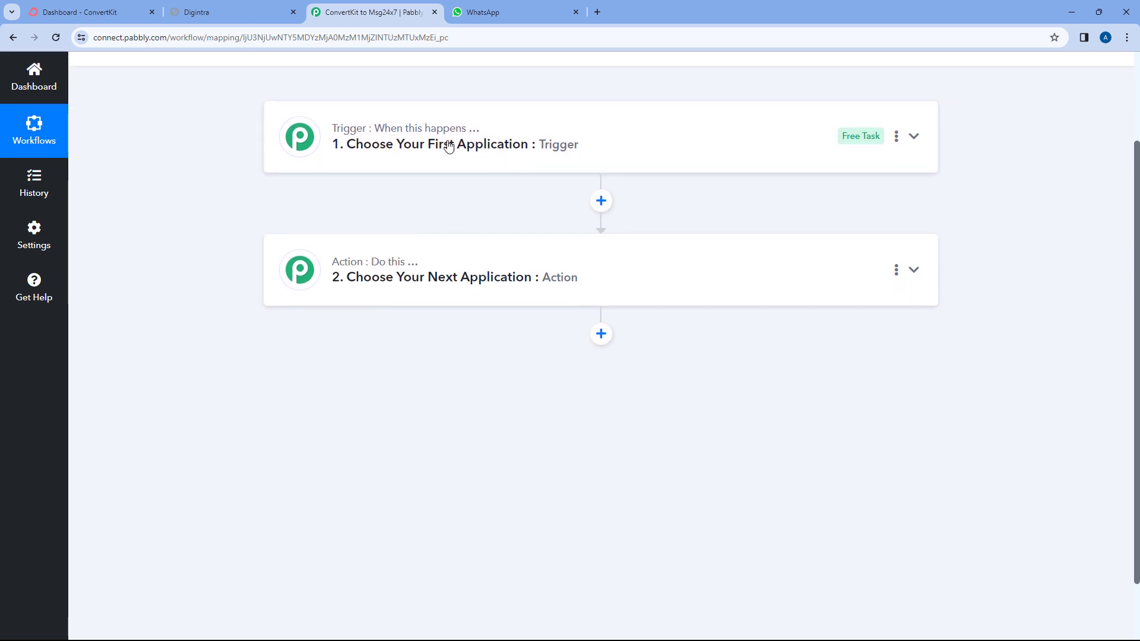
click(235, 16)
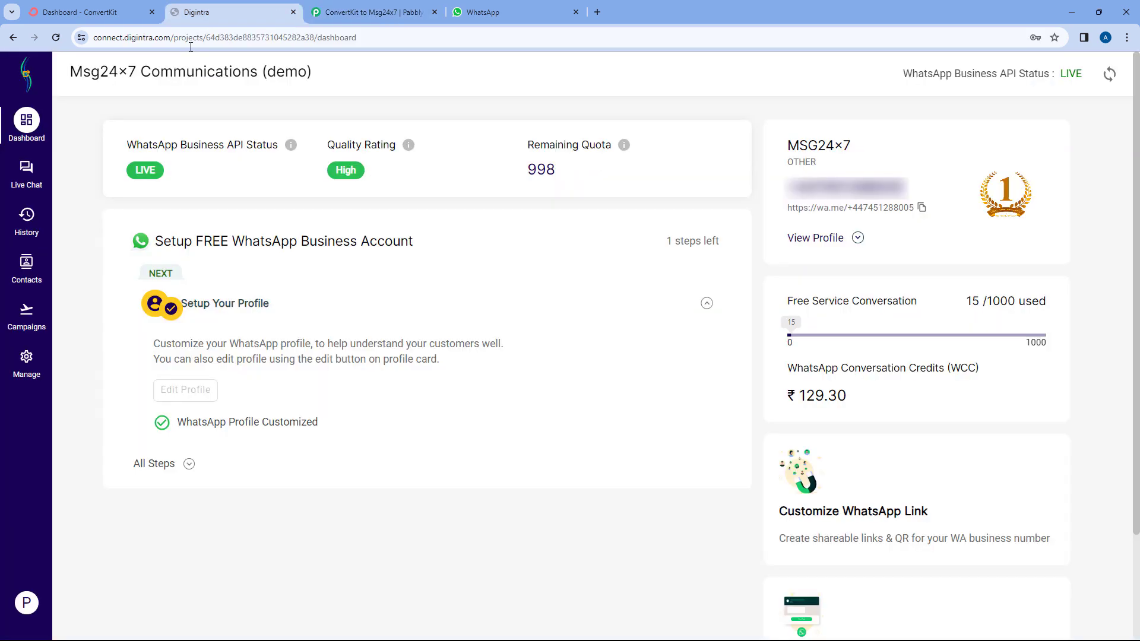
click(384, 16)
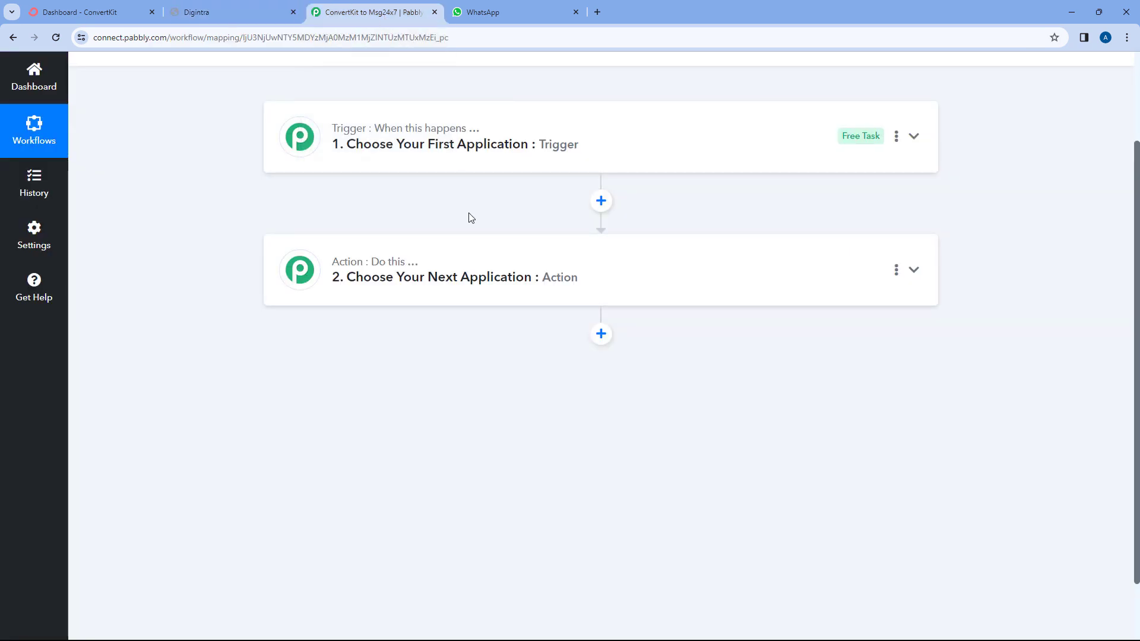
scroll(471, 218, up, 3)
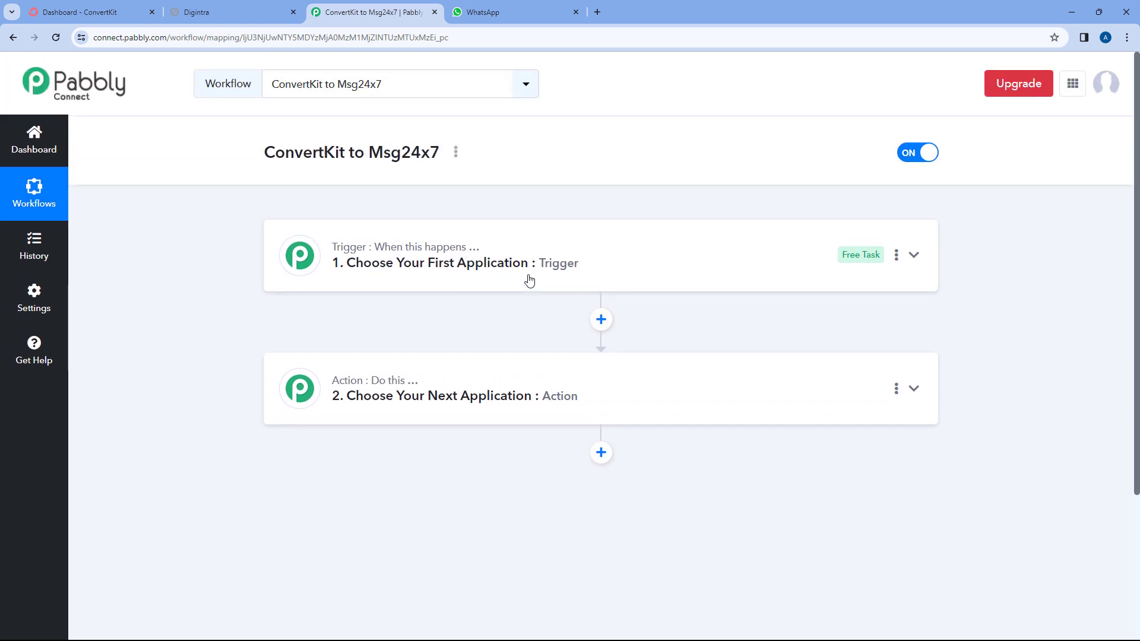
scroll(611, 190, down, 1)
click(643, 173)
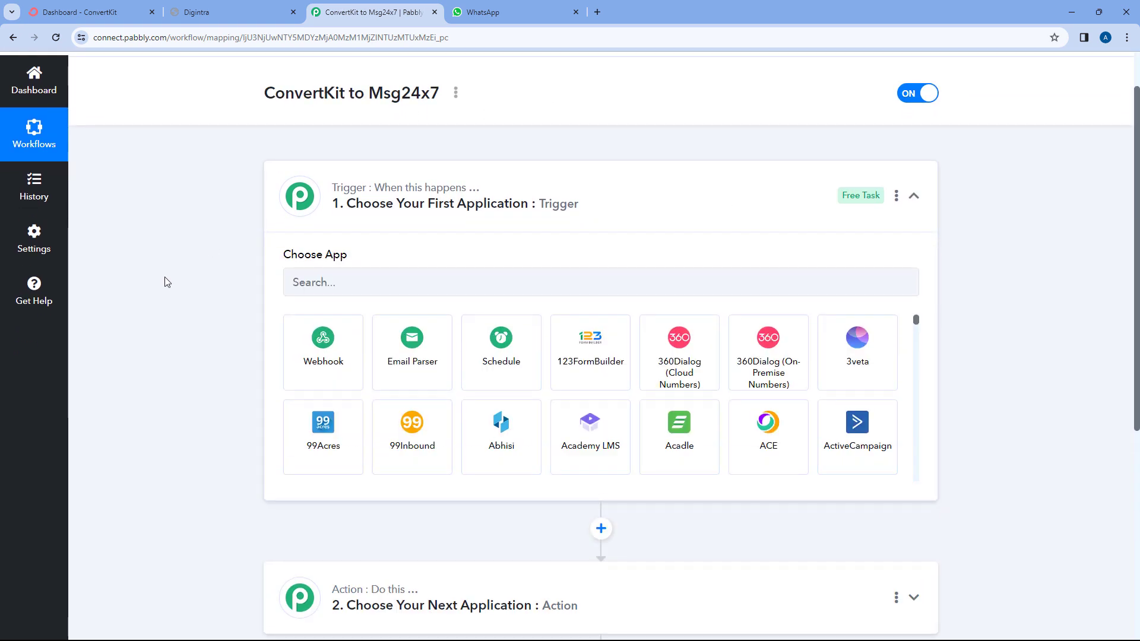
Set ConvertKit as the trigger app with the New Form Subscriber event, and open Connect.
scroll(208, 255, down, 2)
click(380, 171)
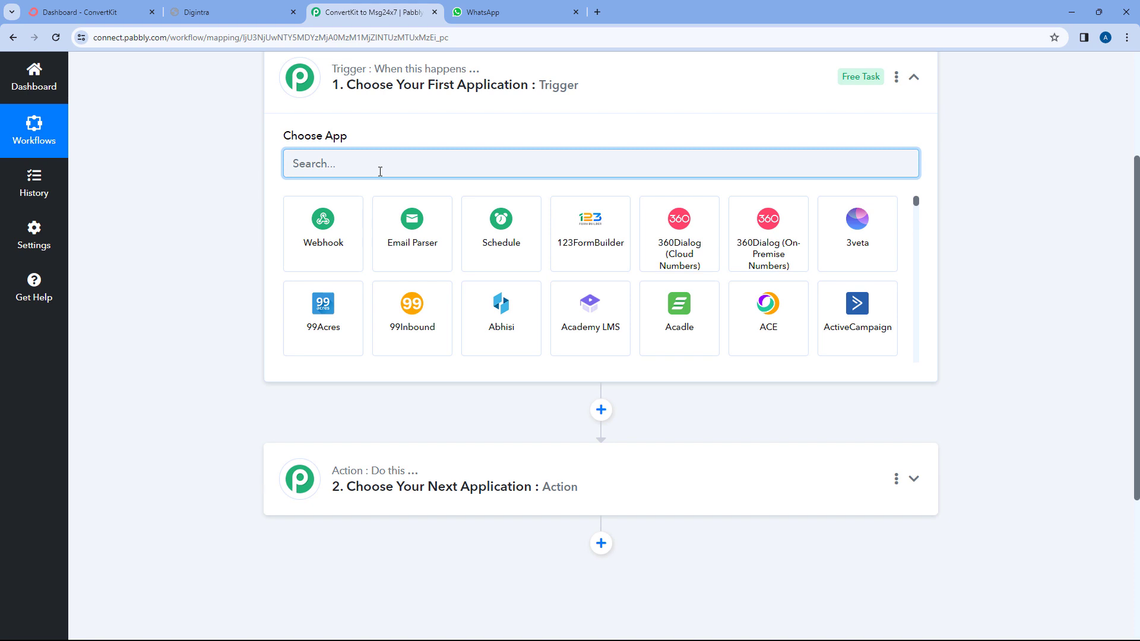
text(ConvertK)
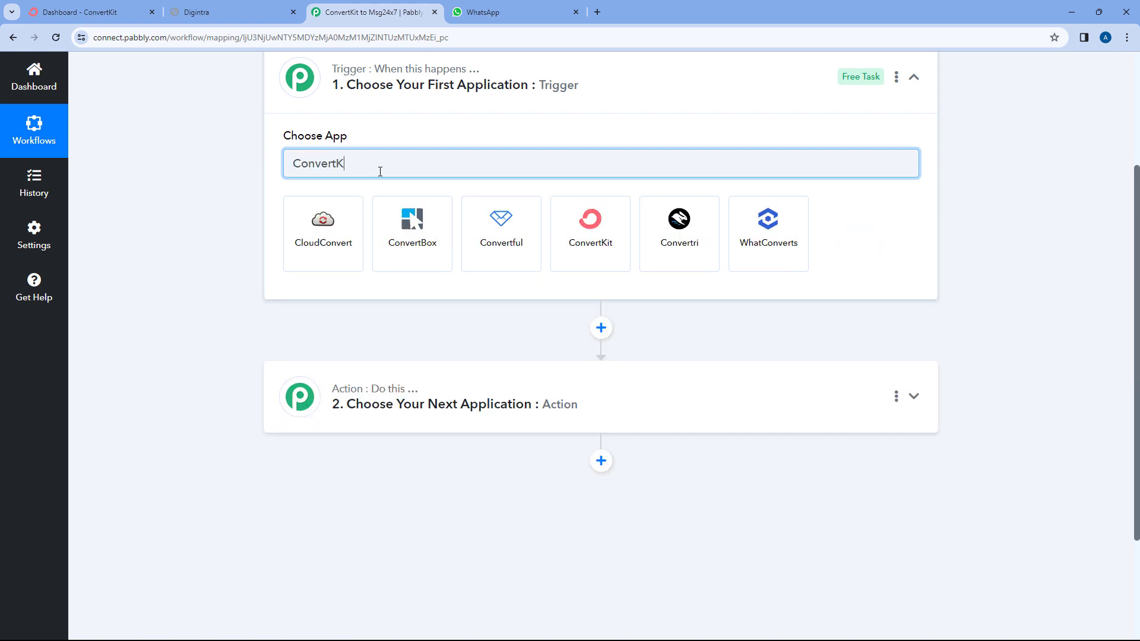
text(it)
click(325, 219)
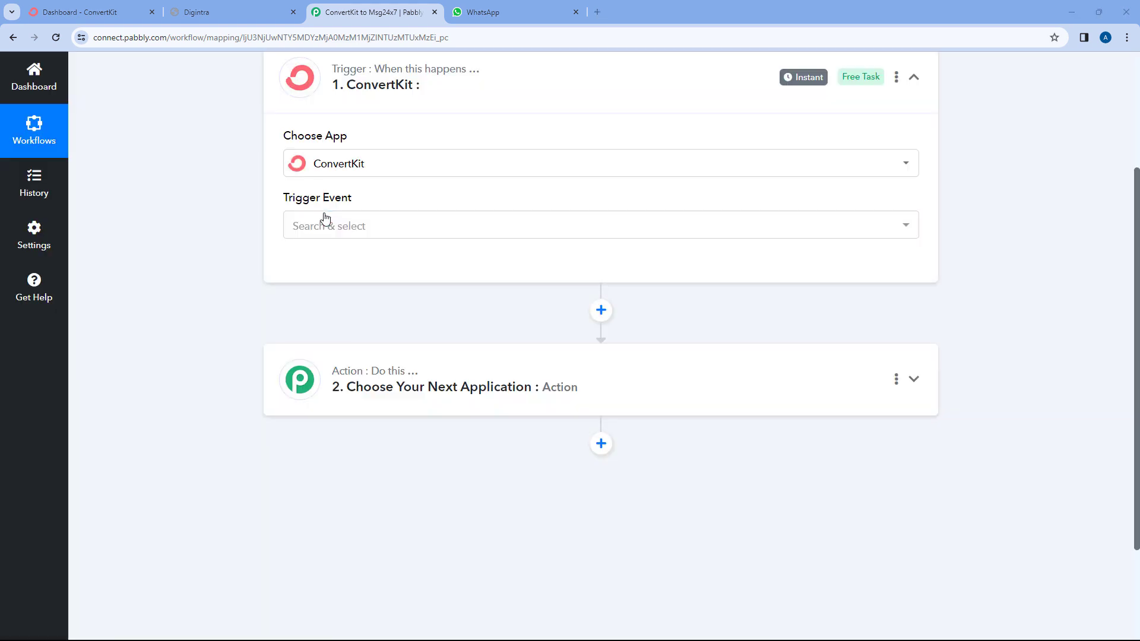
click(332, 223)
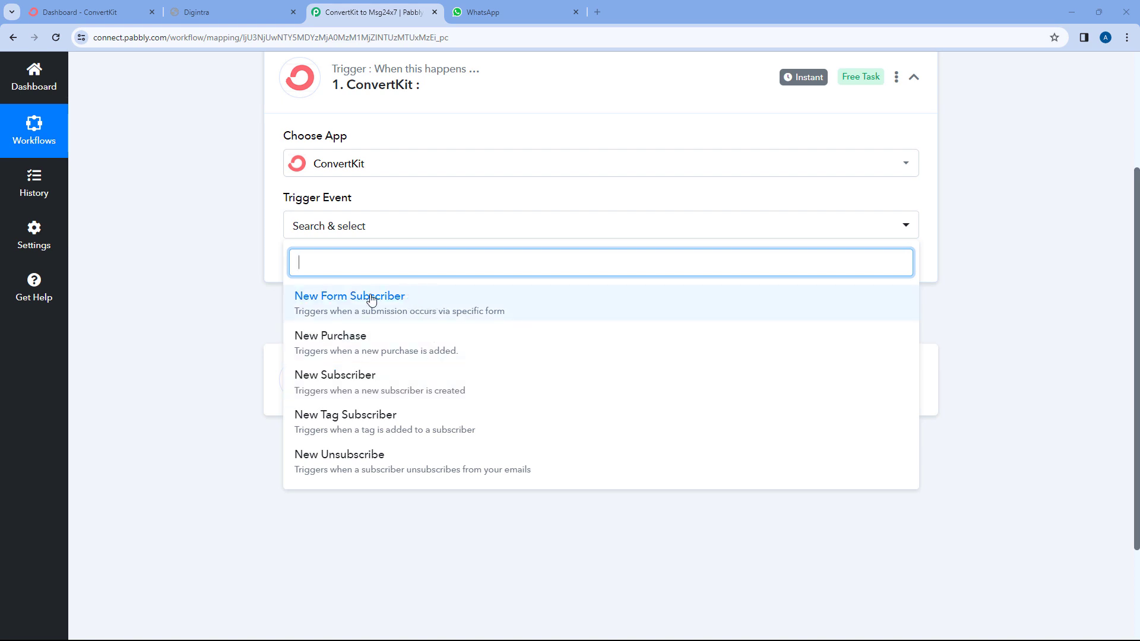
click(405, 295)
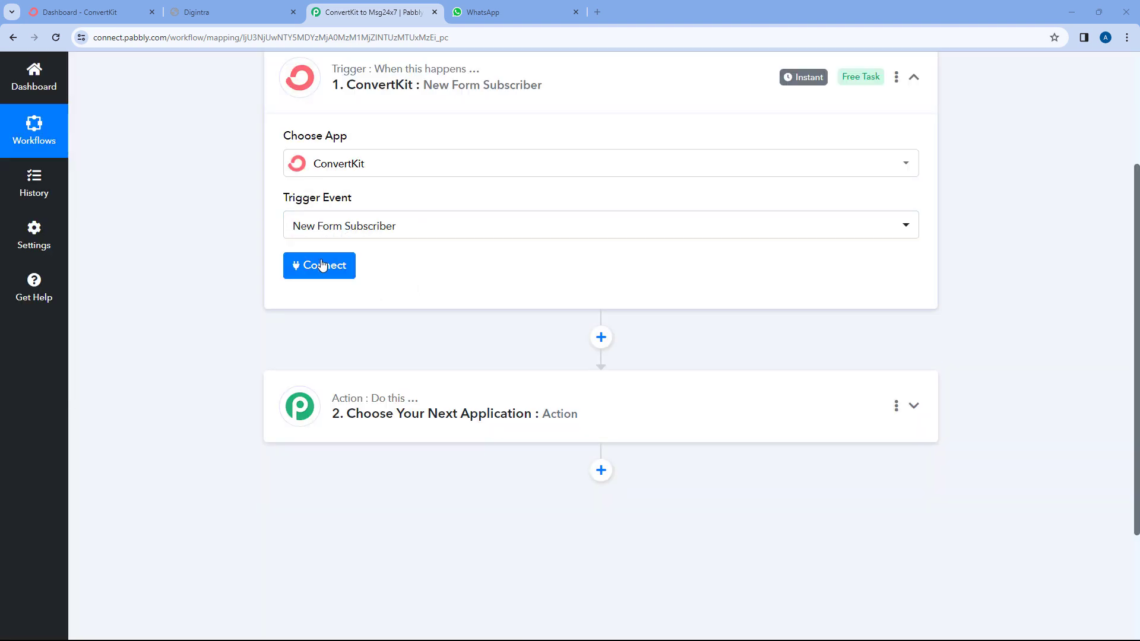
click(322, 265)
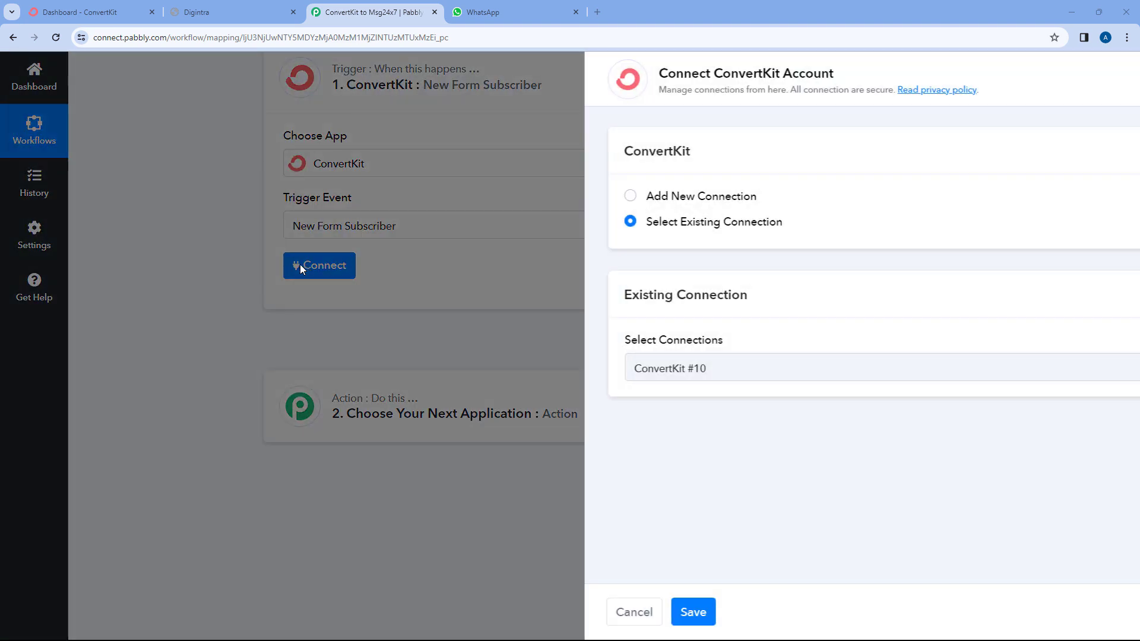
Choose Add New Connection for ConvertKit, then go to the 'Dashboard - ConvertKit' tab.
click(527, 196)
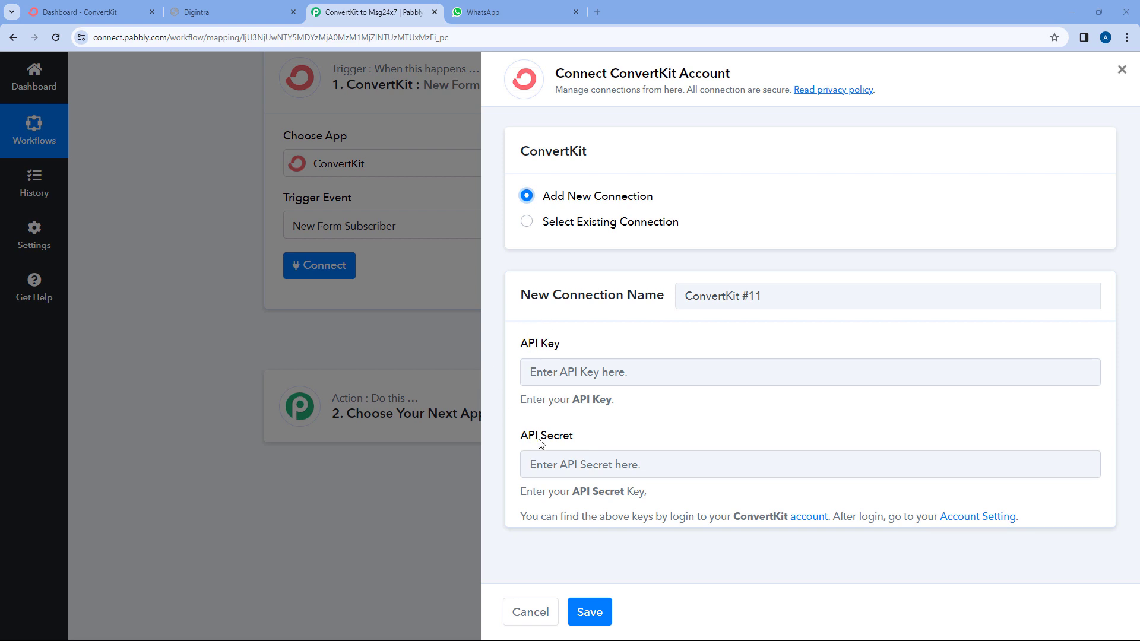
click(132, 19)
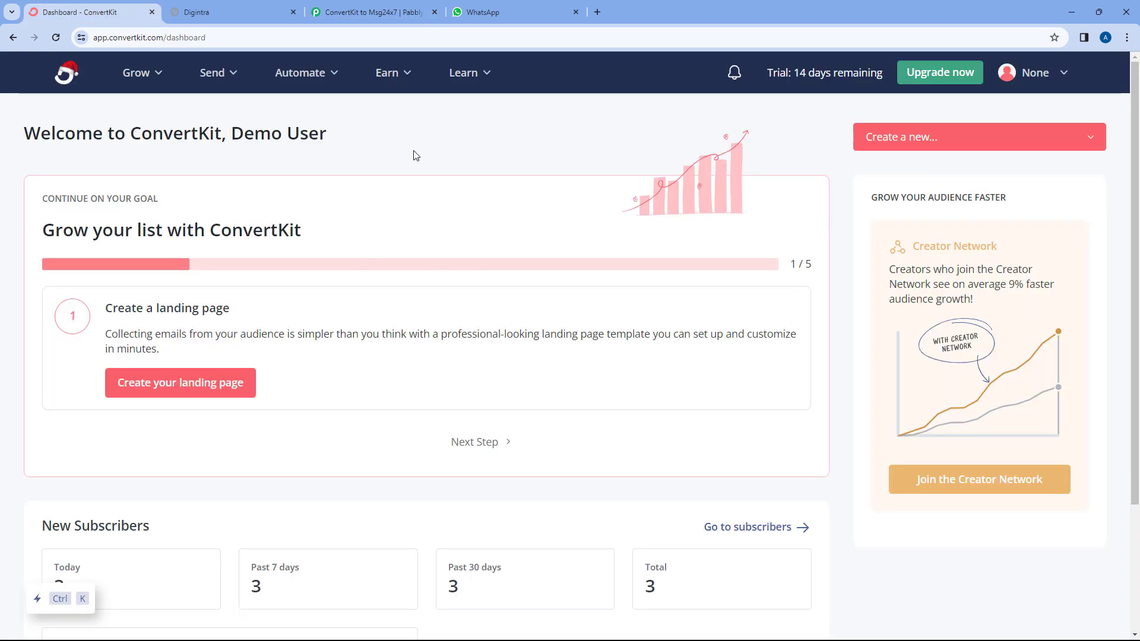
Copy the API key from ConvertKit's Advanced settings and return to Pabbly's API key field.
click(1041, 76)
click(921, 254)
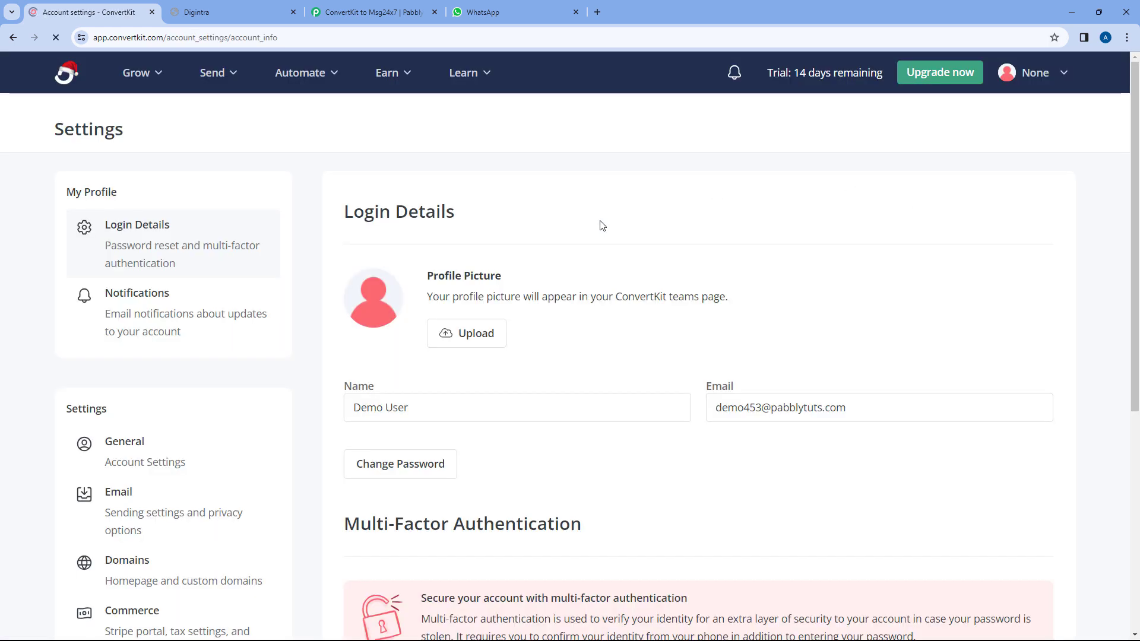
scroll(196, 243, down, 6)
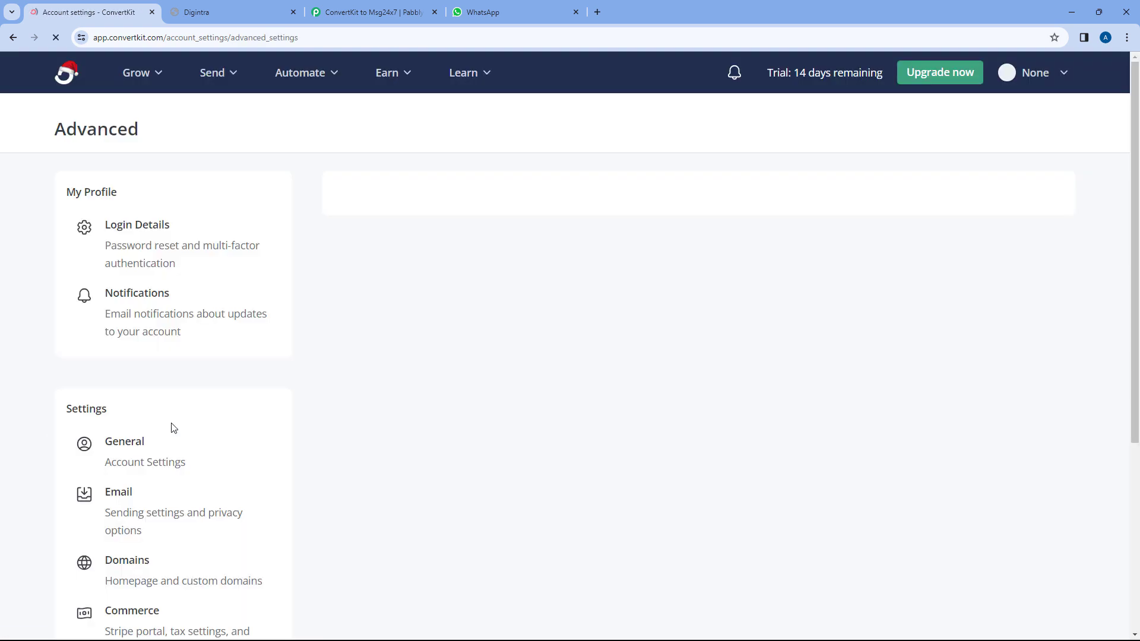
scroll(535, 270, down, 3)
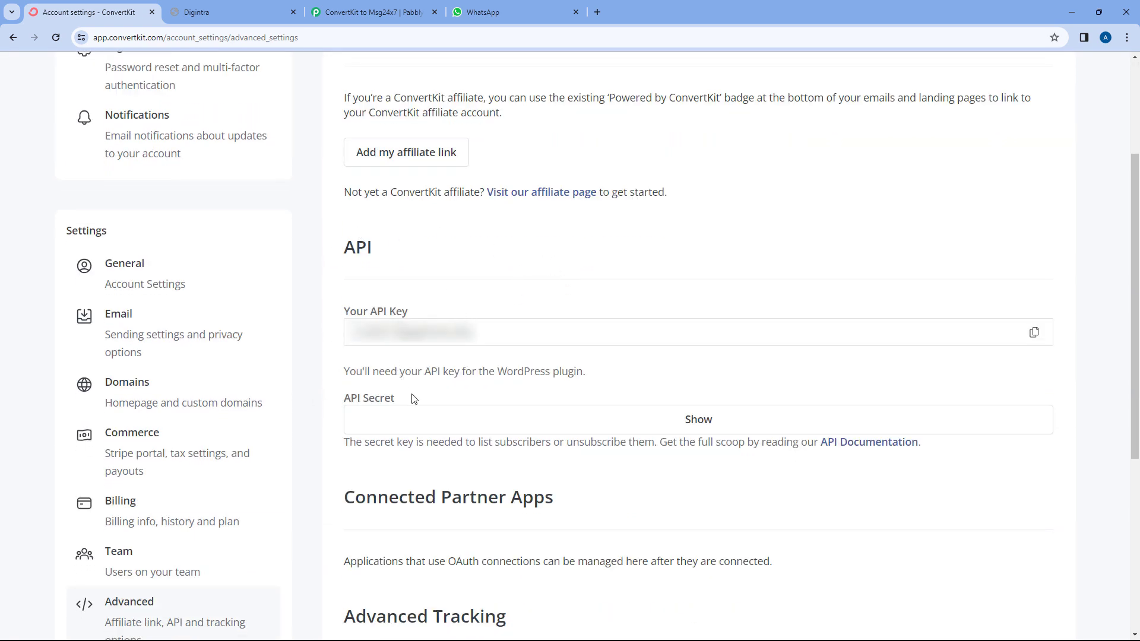
click(1033, 332)
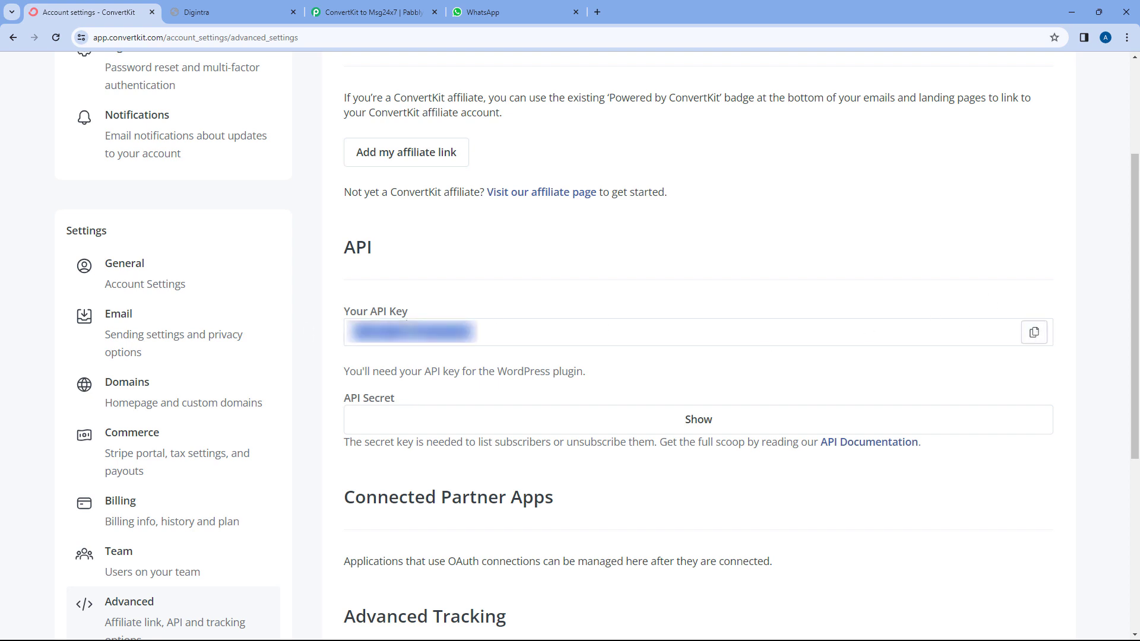
click(418, 11)
click(555, 371)
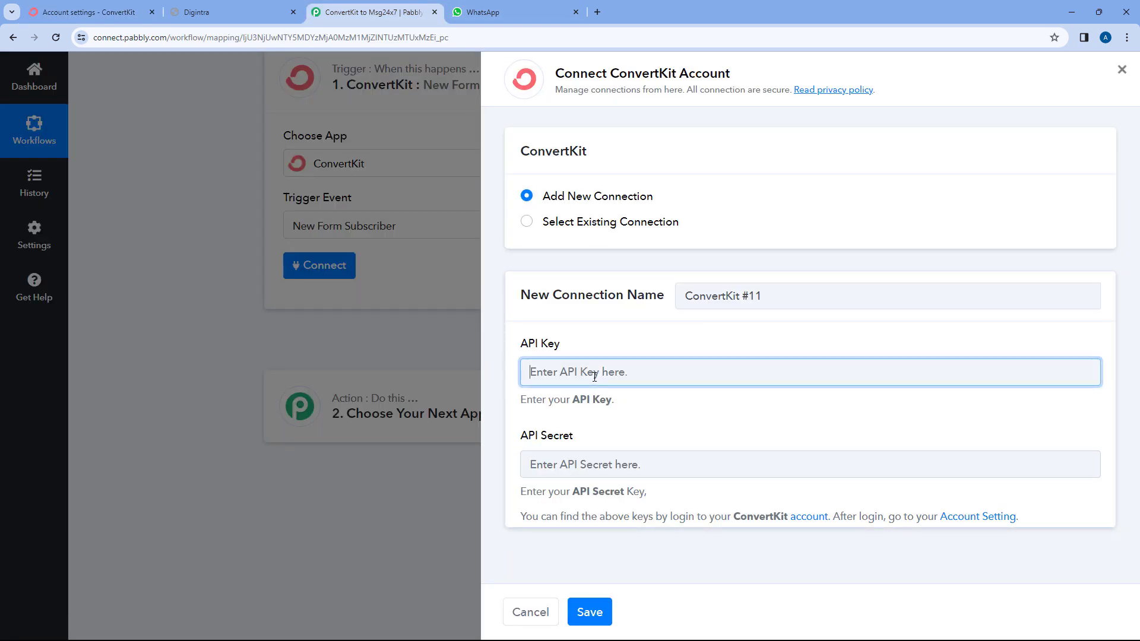
Paste the ConvertKit API key and API secret into the connection form and save it.
key(ctrl+v)
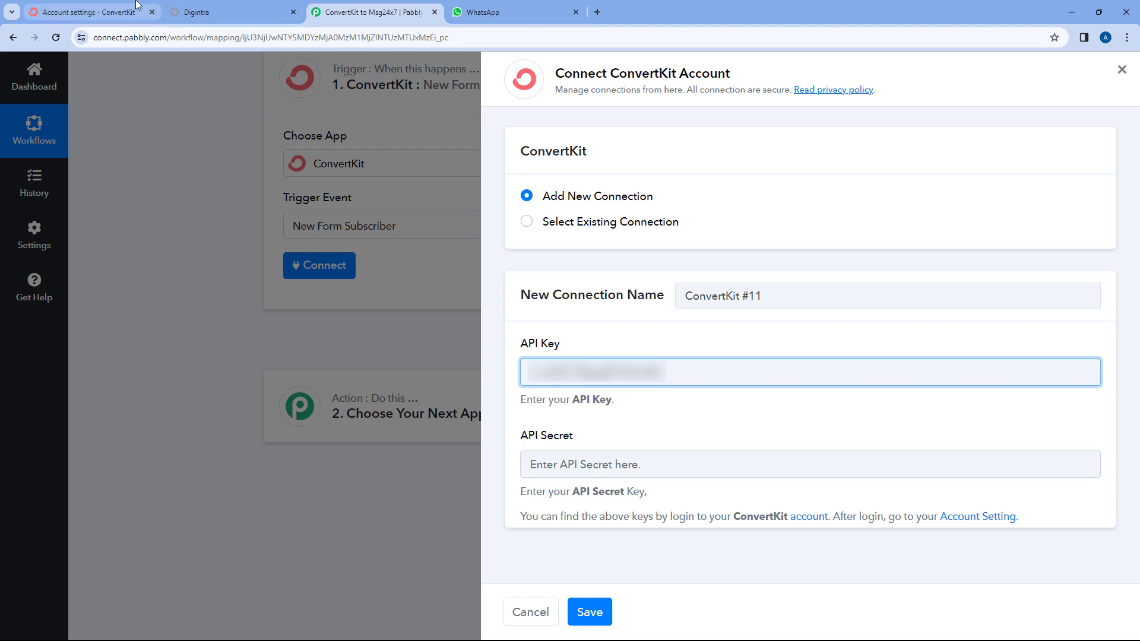
click(89, 12)
click(669, 426)
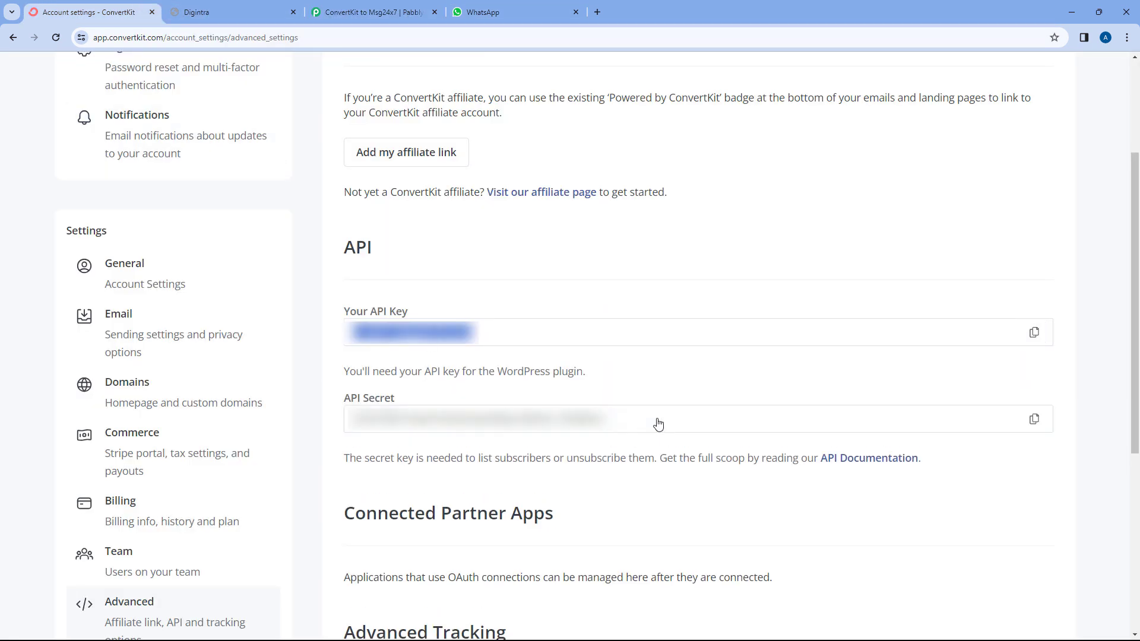
click(1034, 420)
click(373, 12)
click(555, 464)
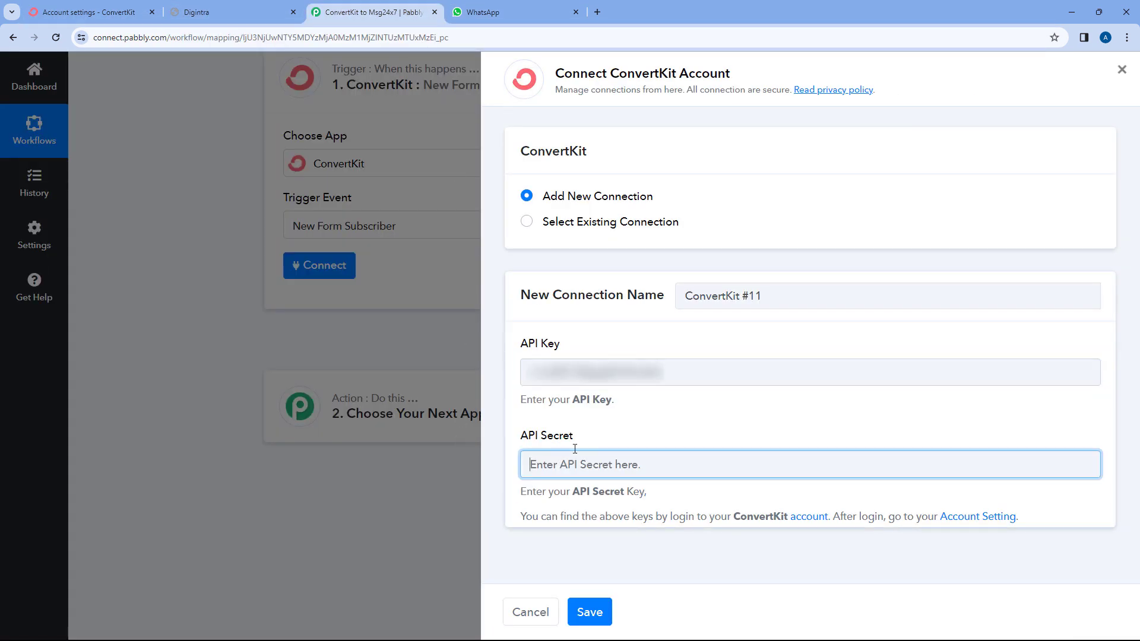
key(ctrl+v)
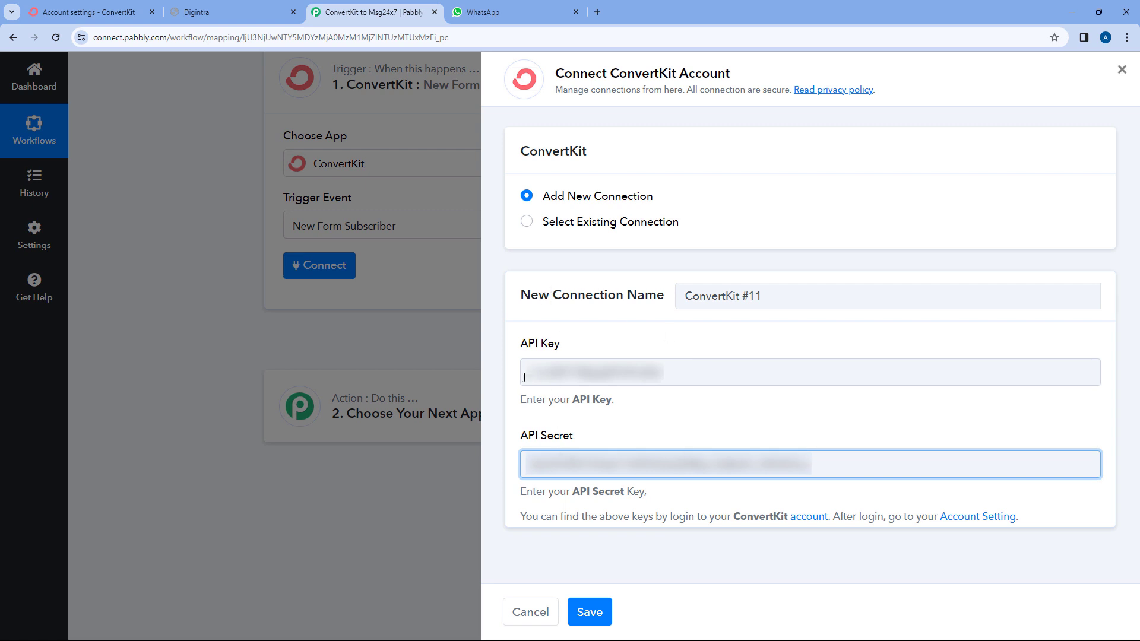
click(591, 614)
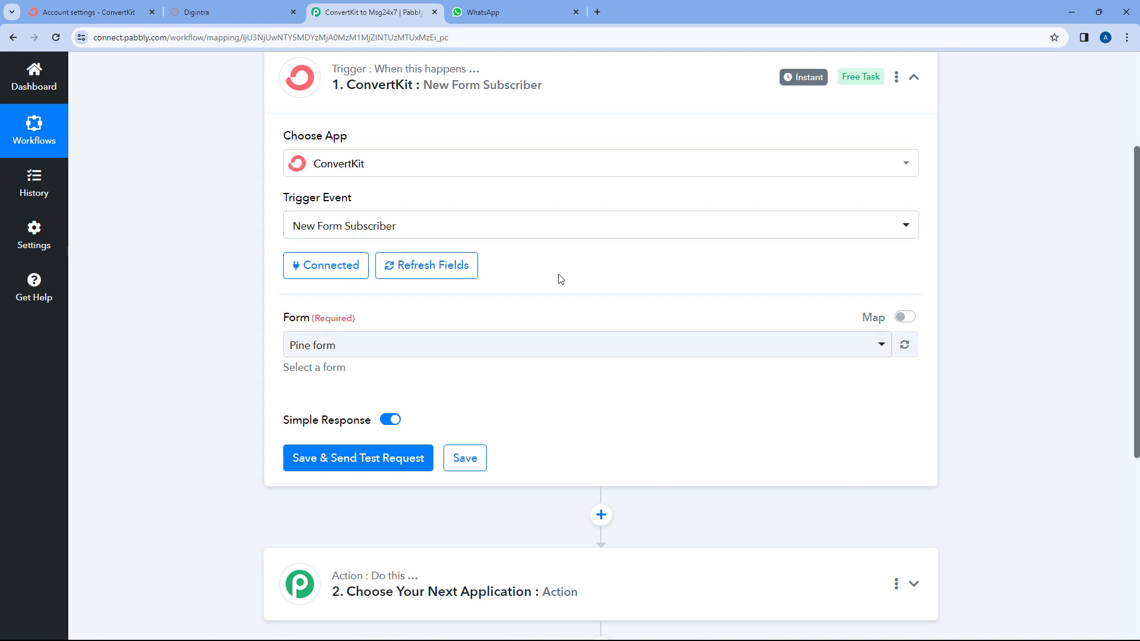
Choose Pine form as the watched form and keep the trigger event on New Form Subscriber.
click(402, 335)
click(424, 318)
click(372, 354)
click(256, 320)
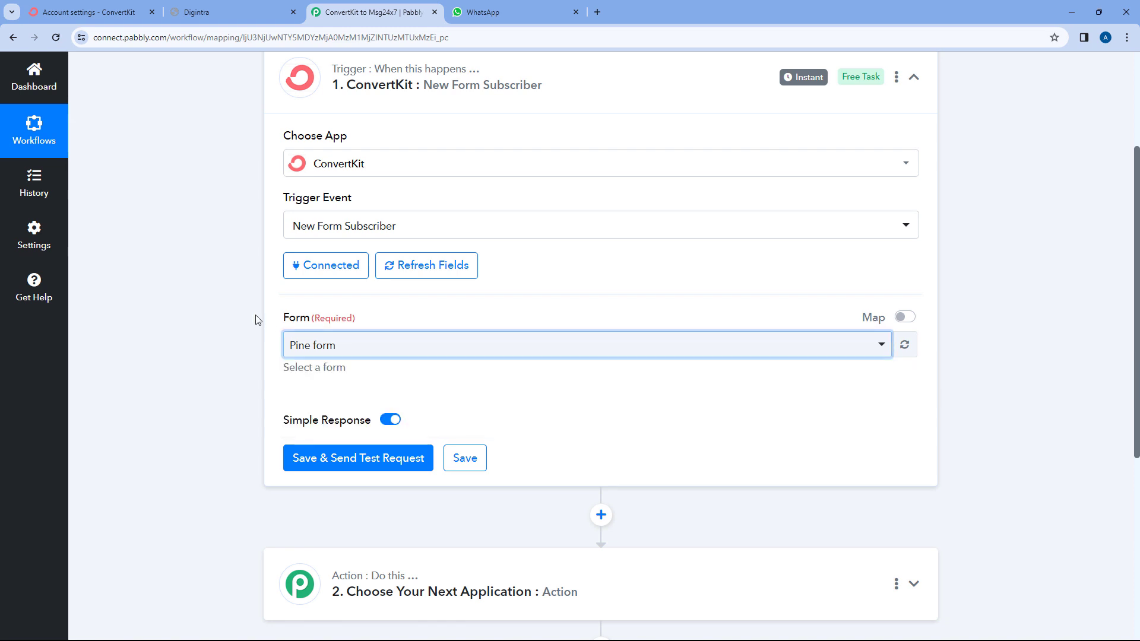
click(418, 225)
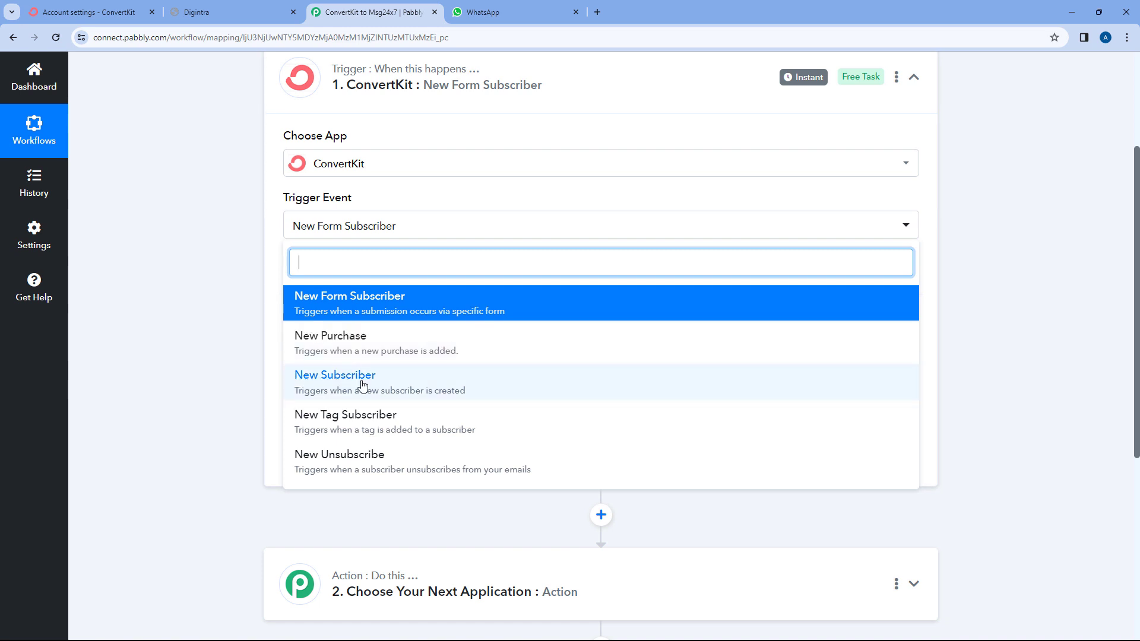
click(224, 275)
scroll(223, 275, down, 1)
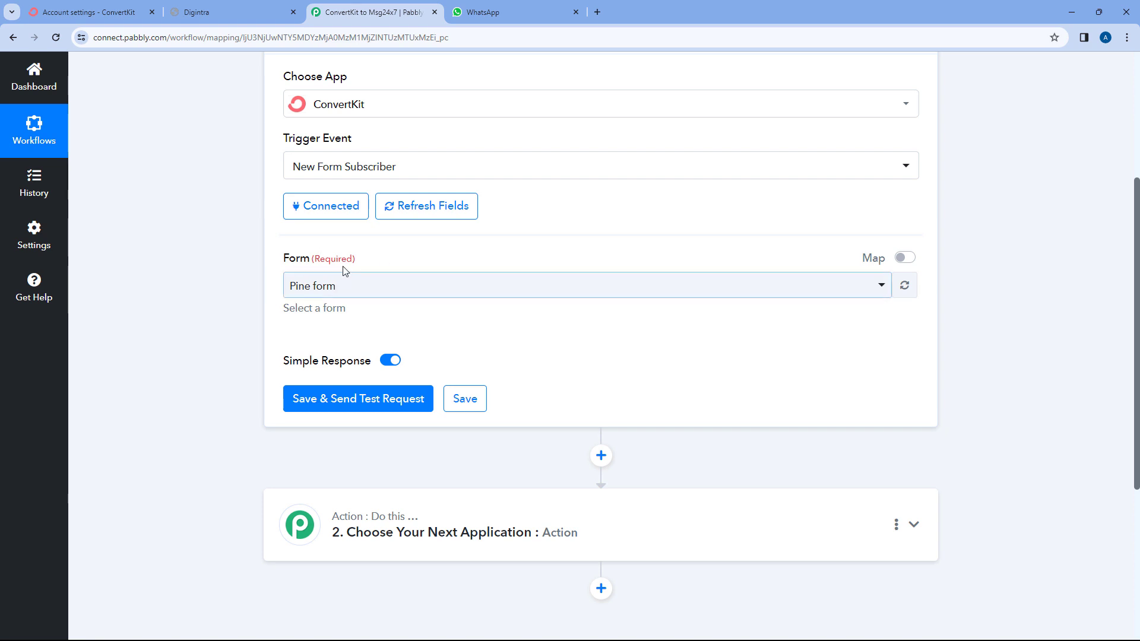
scroll(270, 375, down, 1)
Save the trigger and send a test request, confirming the event change prompt with Yes.
click(367, 340)
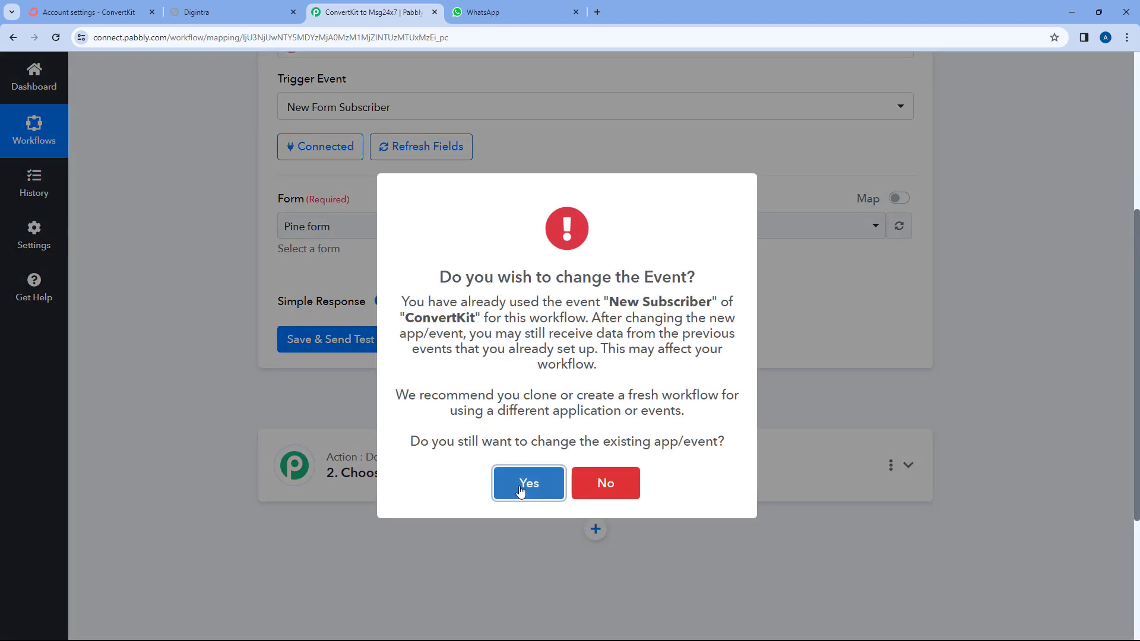
click(523, 483)
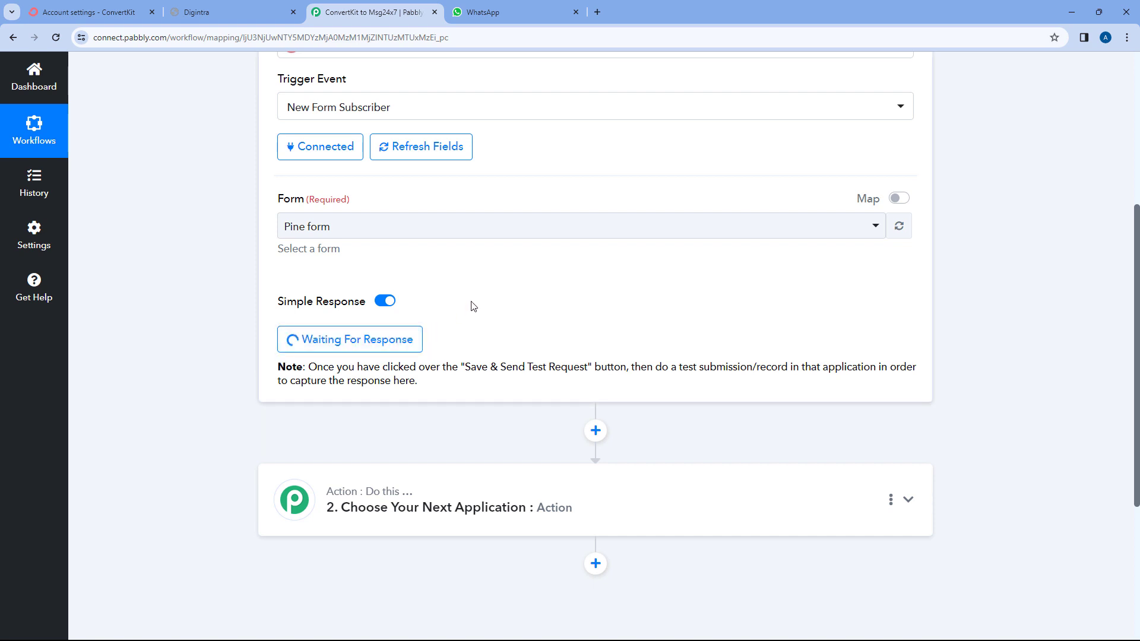
scroll(452, 291, up, 2)
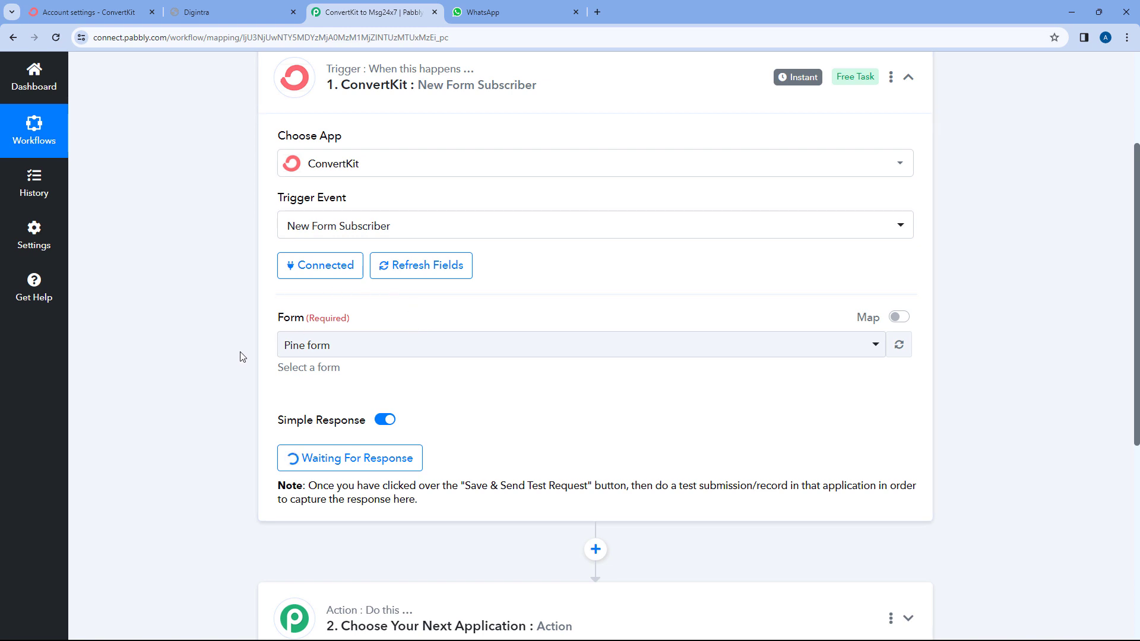
scroll(241, 356, down, 1)
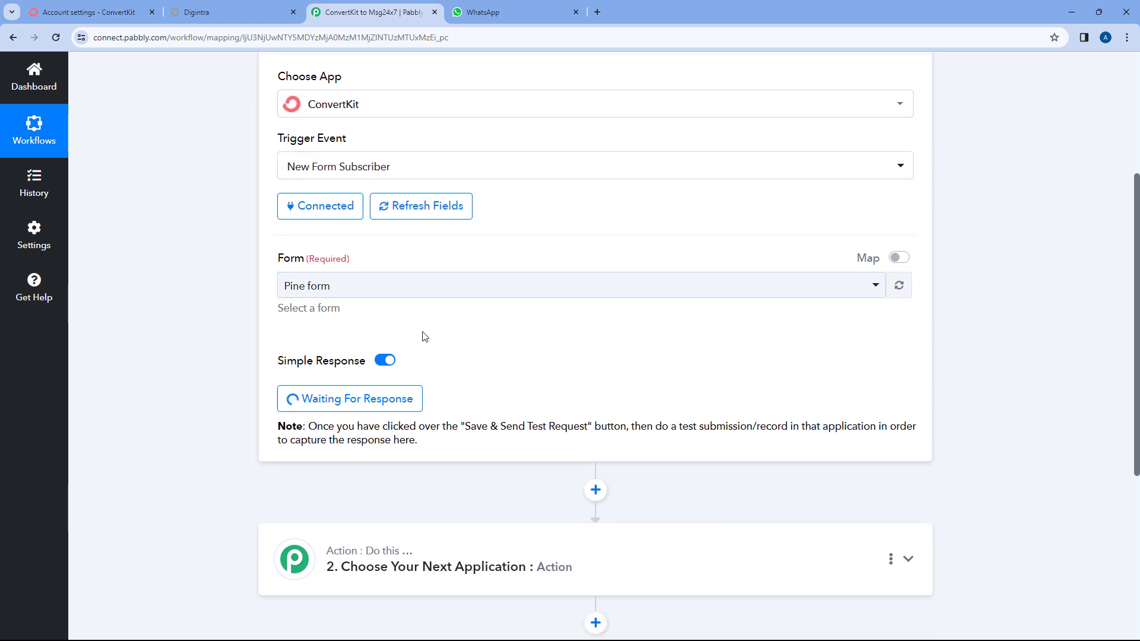
Open ConvertKit's Grow > Landing Pages & Forms list and bring up Pine form's options.
click(89, 12)
scroll(291, 149, up, 3)
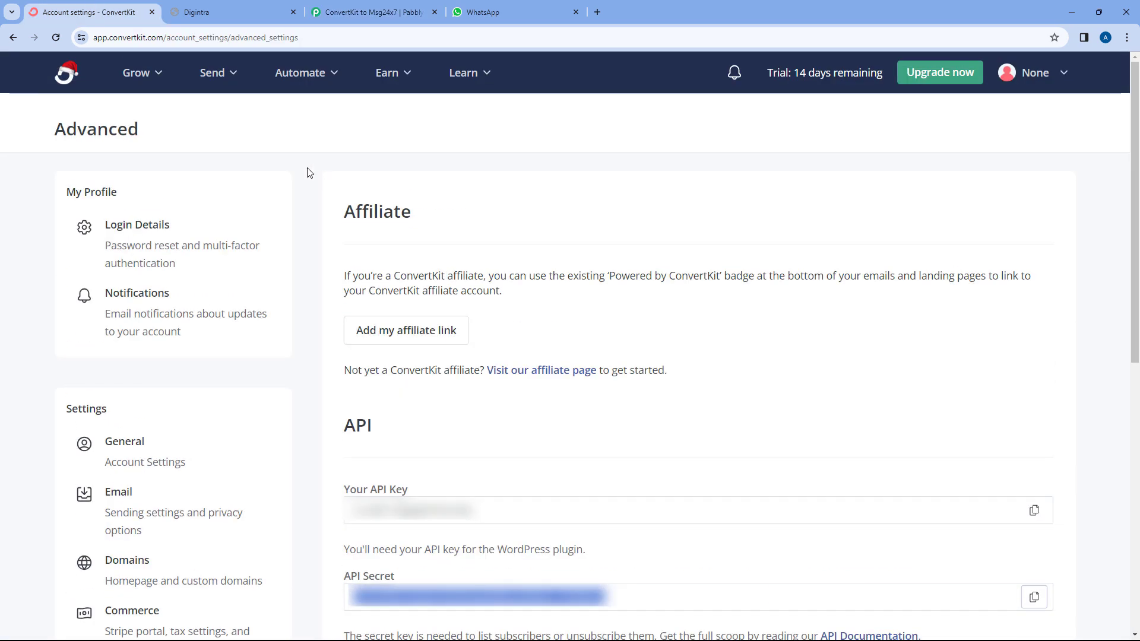
click(140, 73)
click(237, 236)
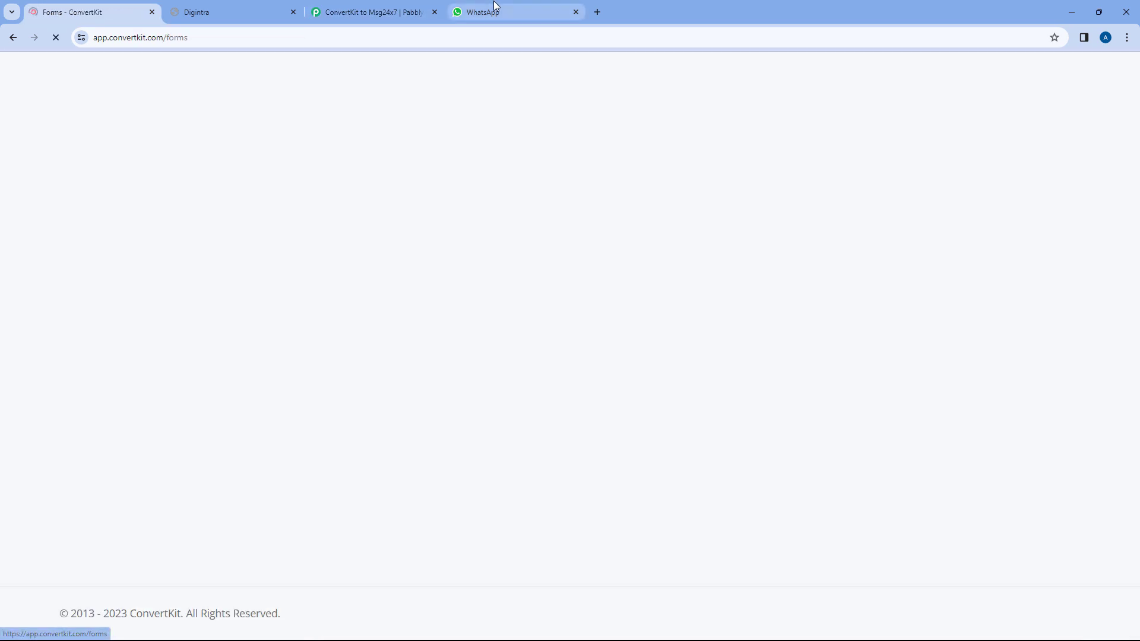
click(392, 11)
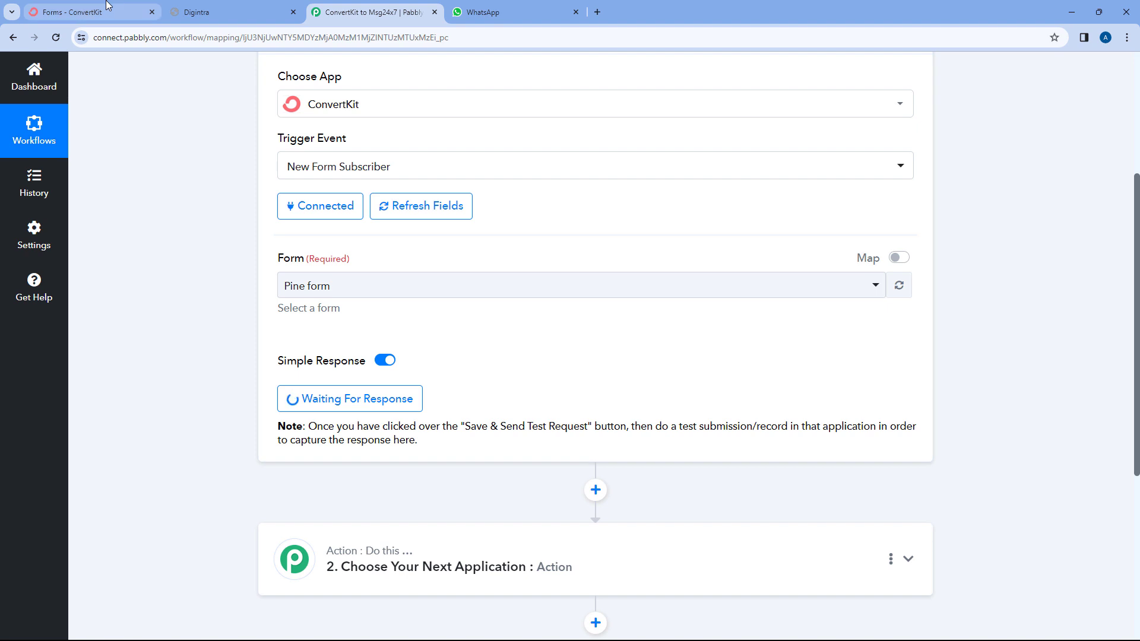
click(89, 12)
scroll(566, 341, down, 3)
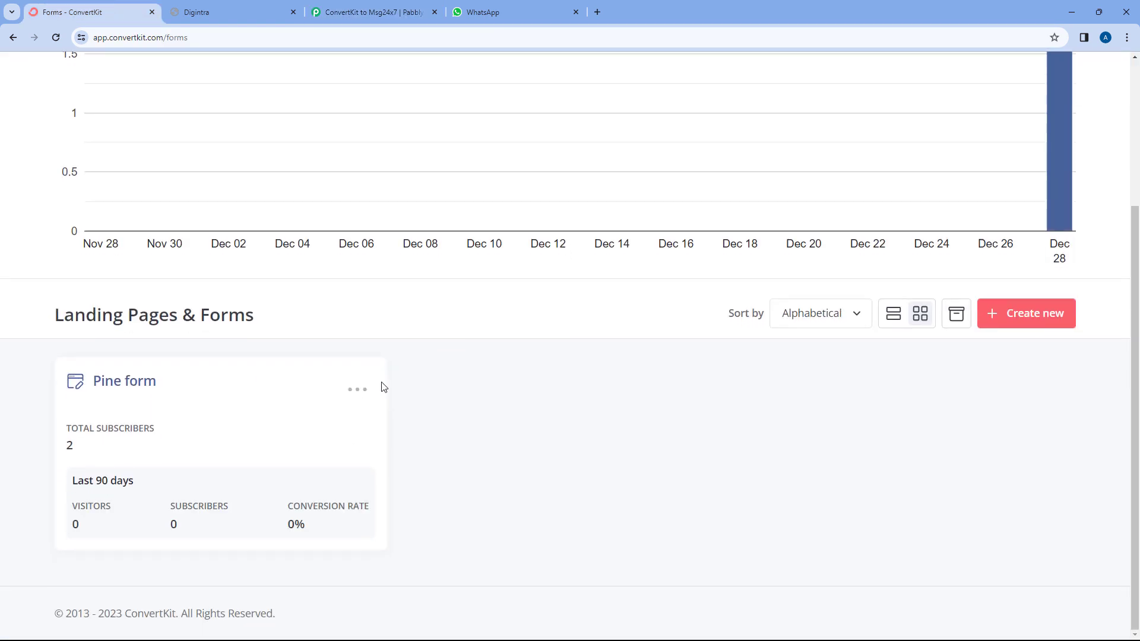
click(359, 391)
Copy Pine form's hosted share link and load it in a new tab.
click(314, 501)
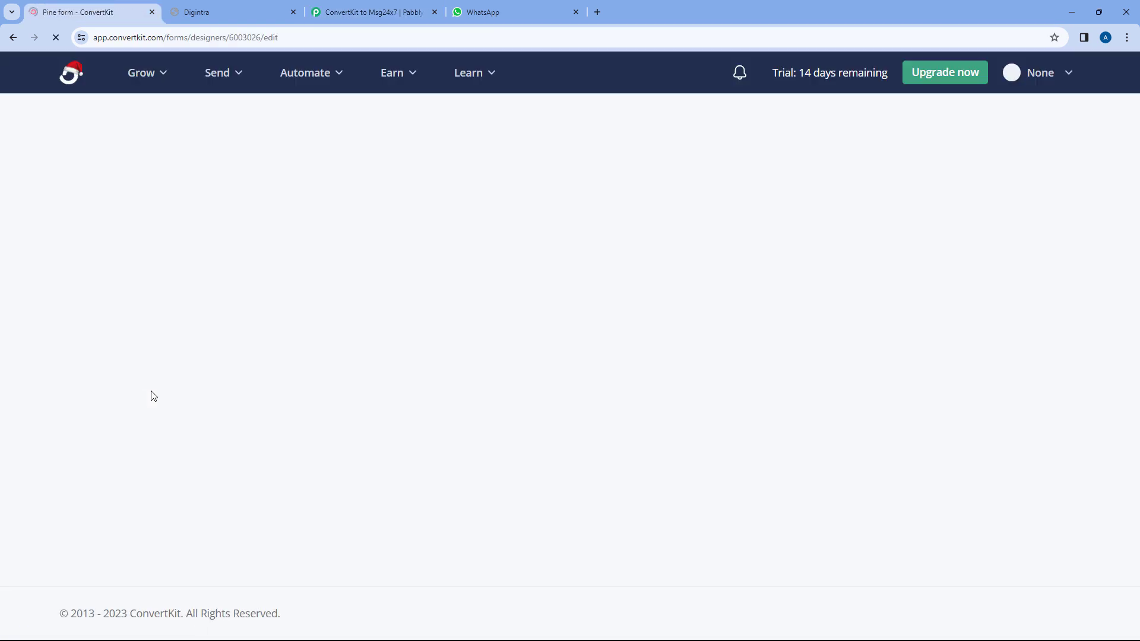
click(1078, 117)
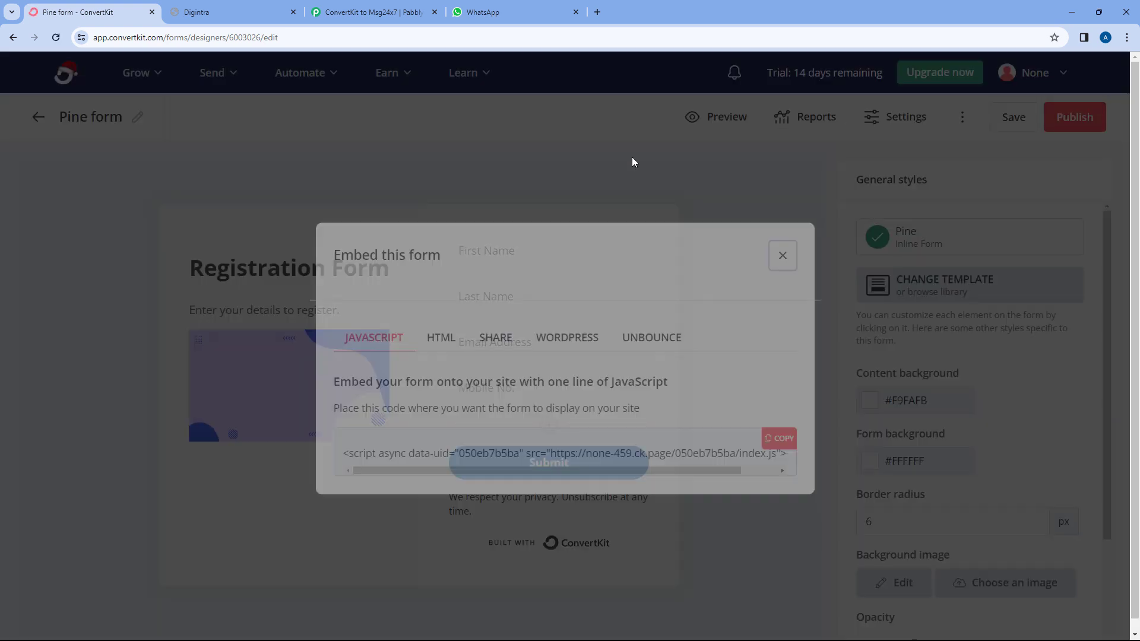
click(496, 337)
click(778, 438)
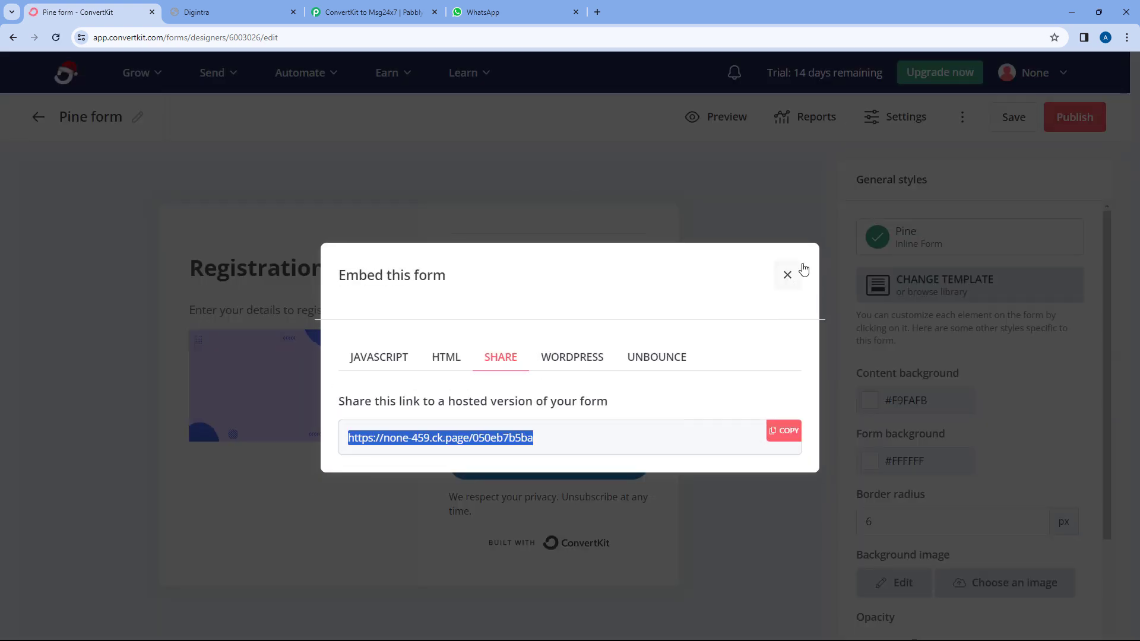
key(ctrl+t)
text(none-459.ck.page/050eb7b5ba)
key(Return)
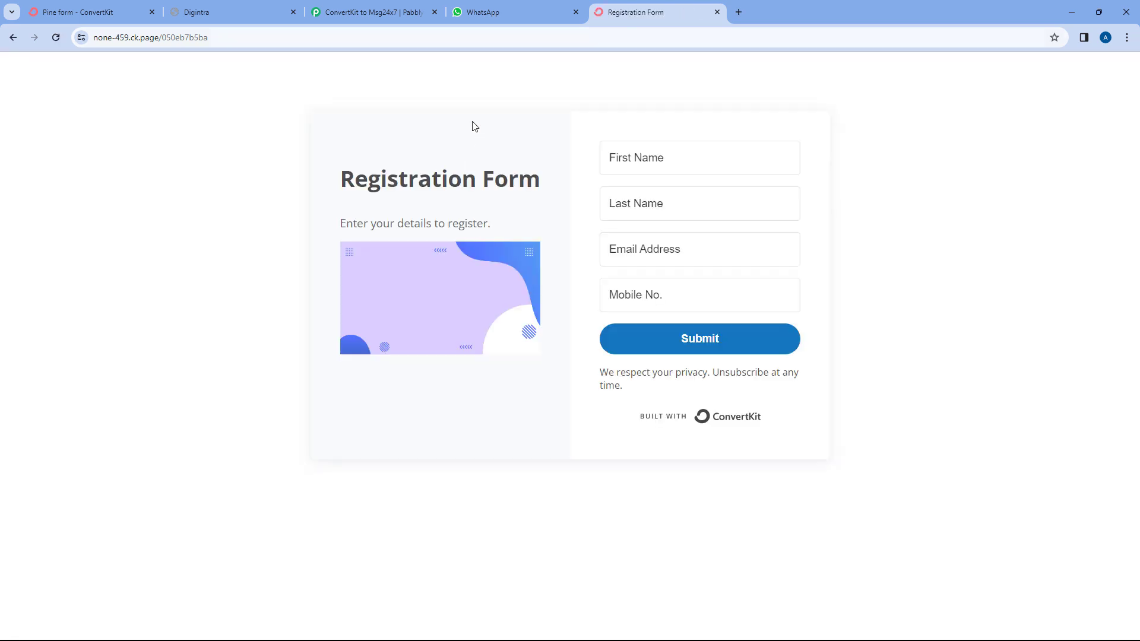
Fill the registration form with a dummy first name, last name and mobile number, then submit.
click(670, 157)
text(Dummy)
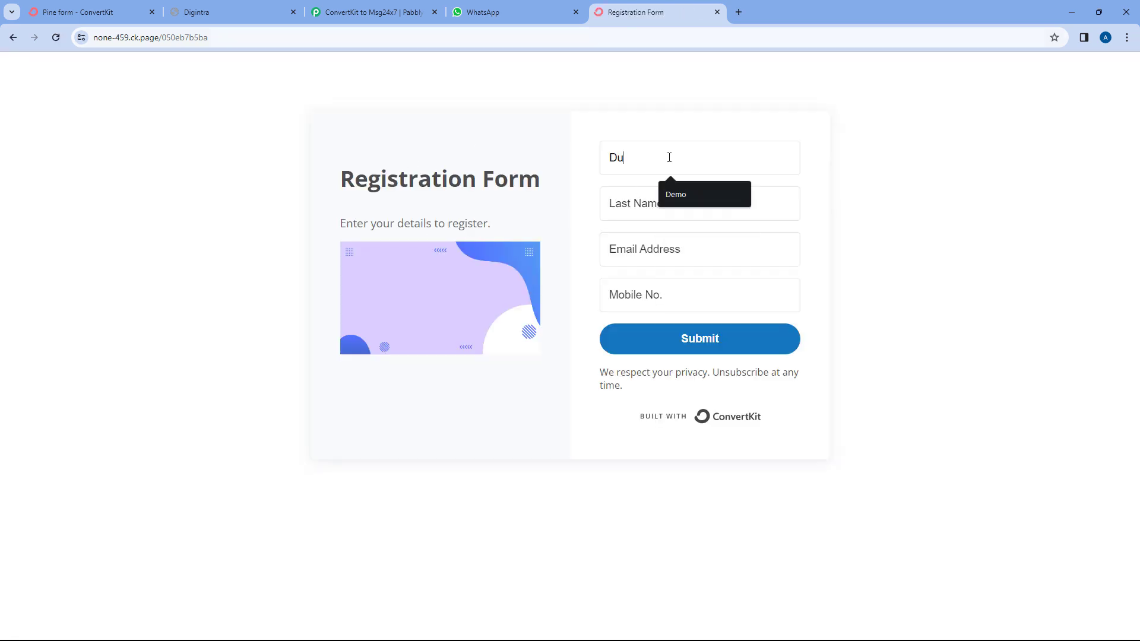
key(Tab)
text(User)
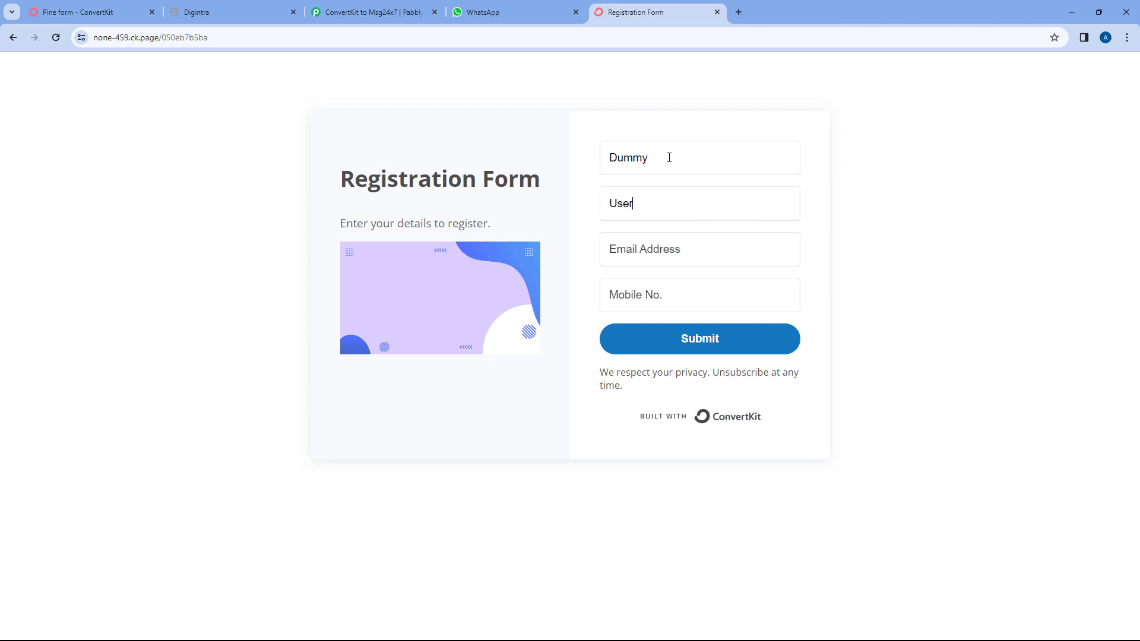
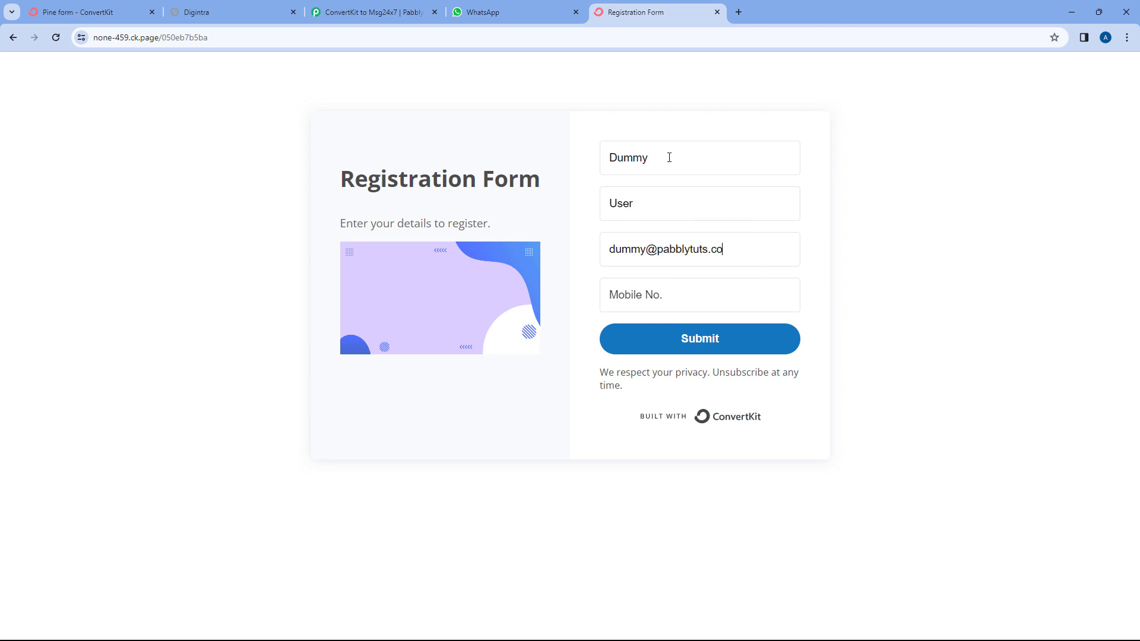
text(9)
key(BackSpace)
click(705, 344)
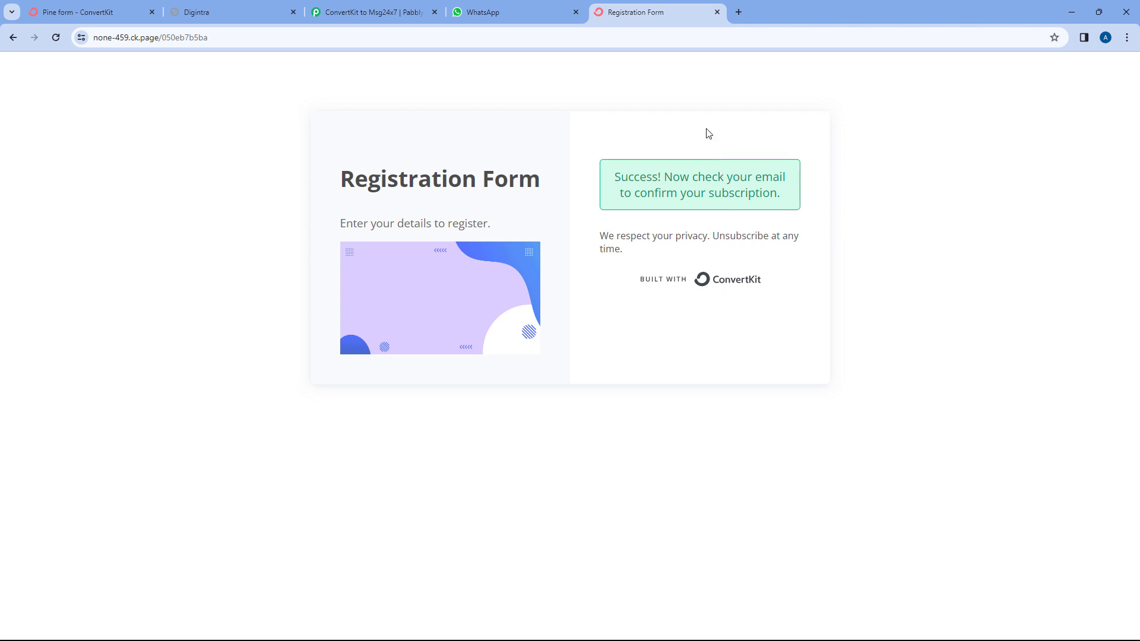
Open Gmail in a new tab to find the test signup's confirmation email.
click(136, 7)
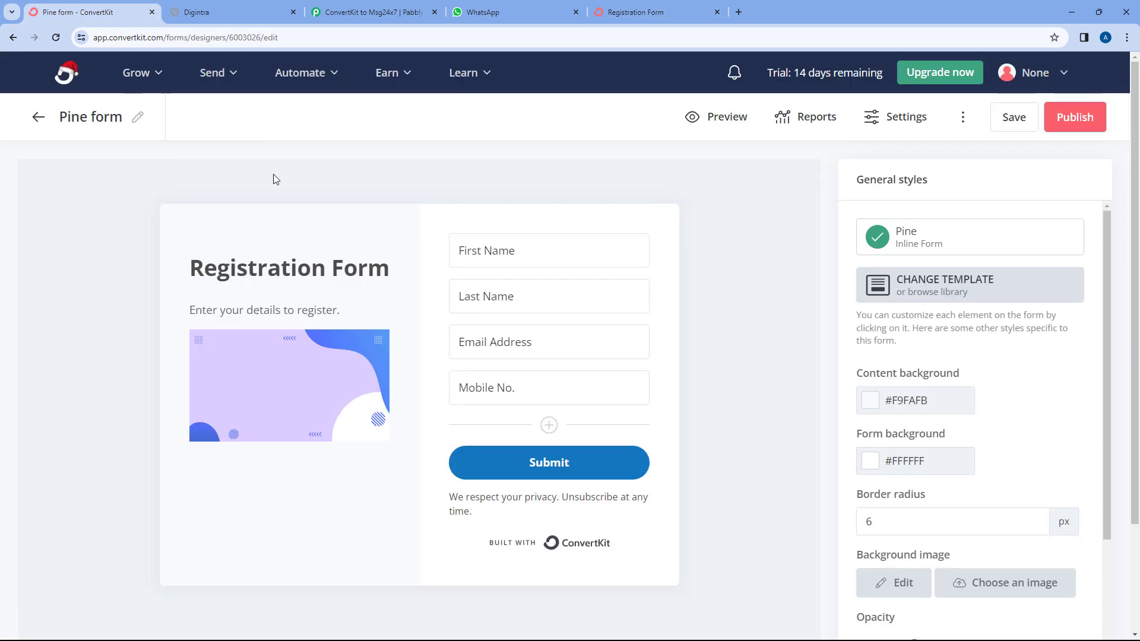
click(618, 12)
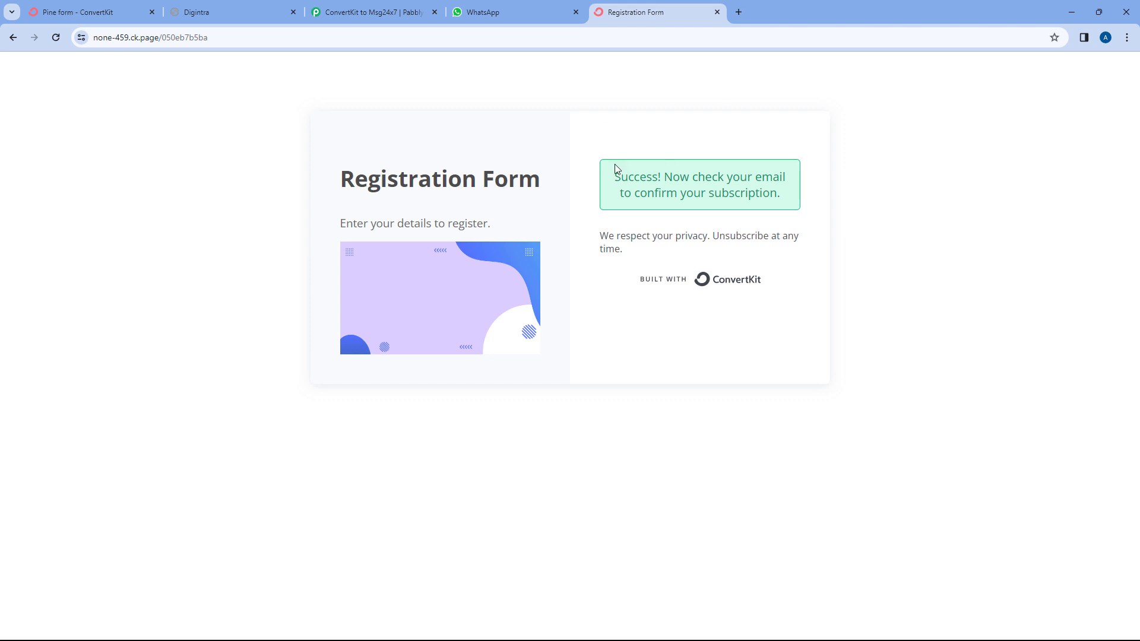
click(739, 12)
text(ma)
key(Return)
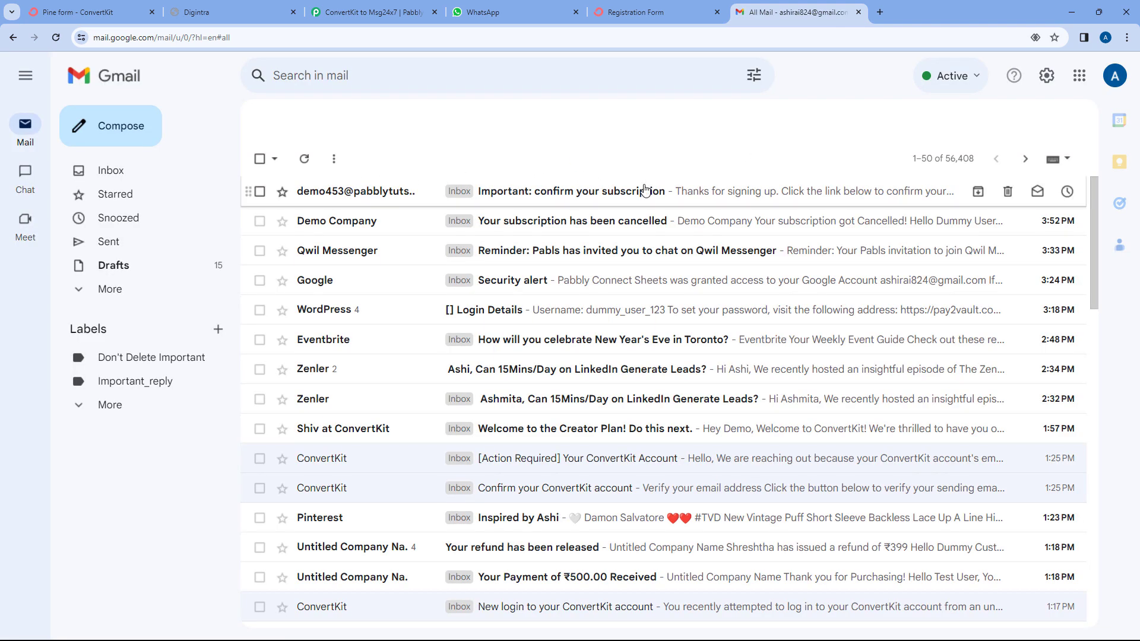
Confirm the subscription from the email, close the Gmail tabs, and return to the Pine form.
click(423, 190)
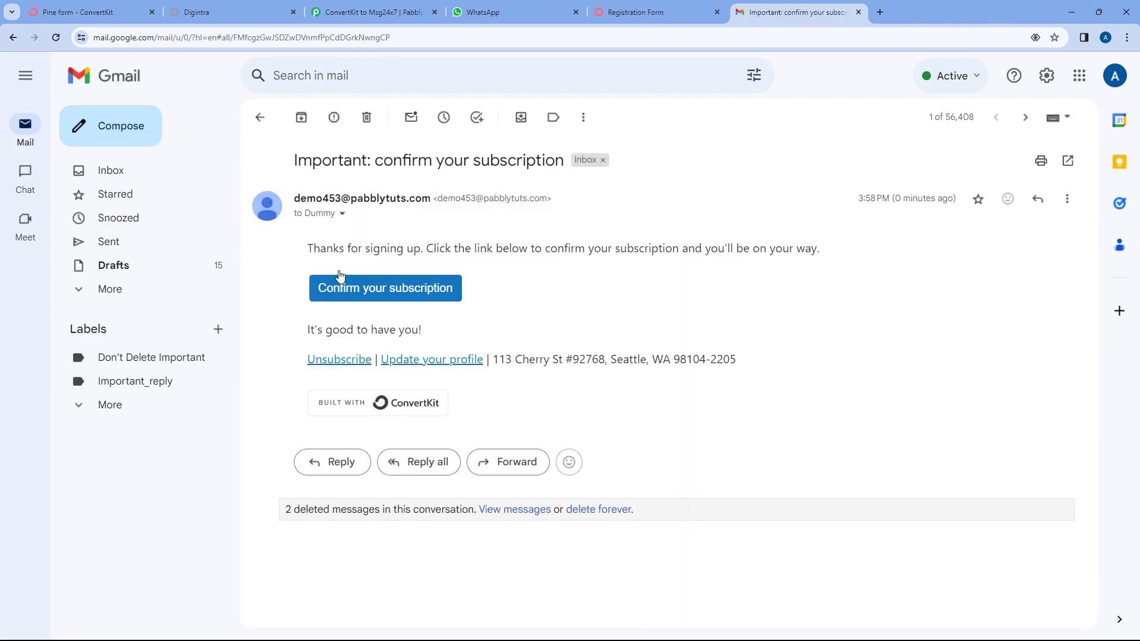
click(391, 290)
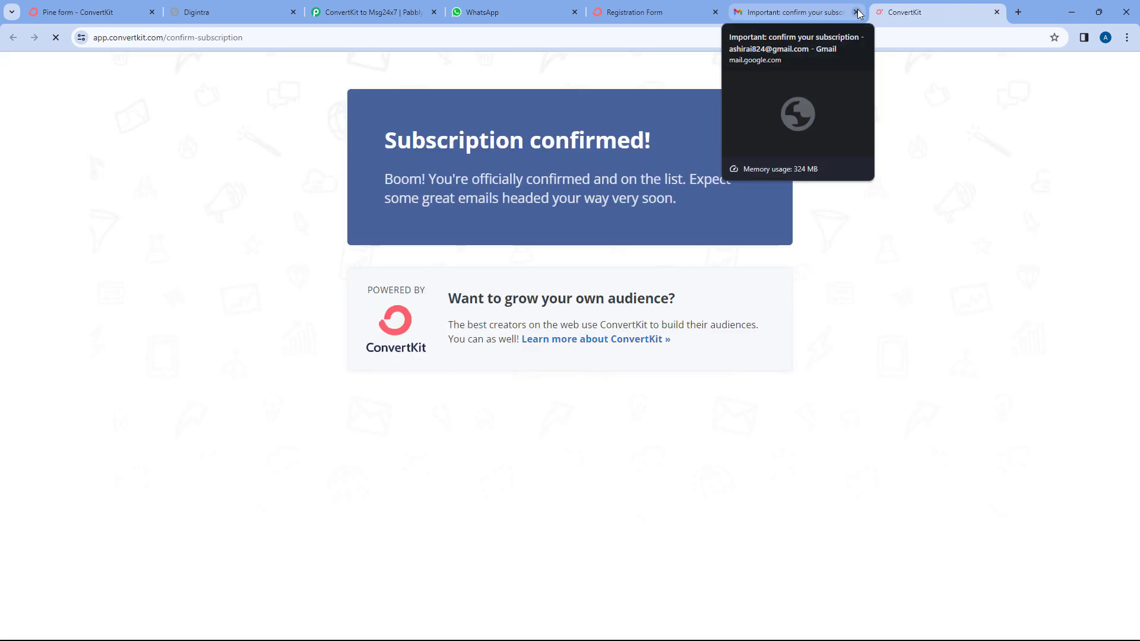
click(856, 11)
click(856, 11)
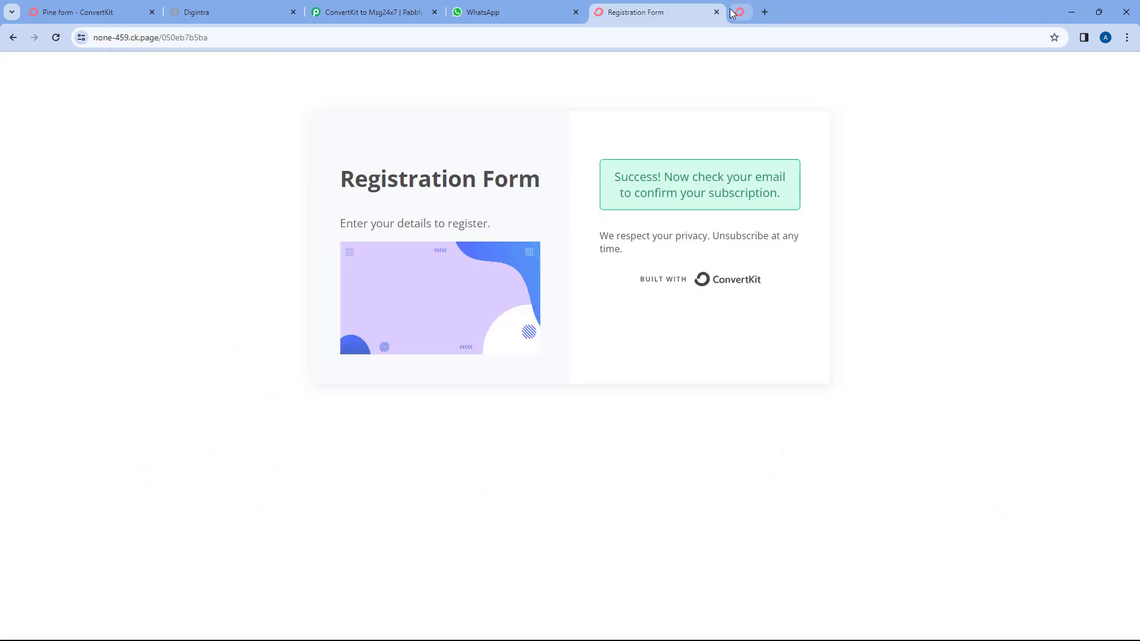
click(69, 12)
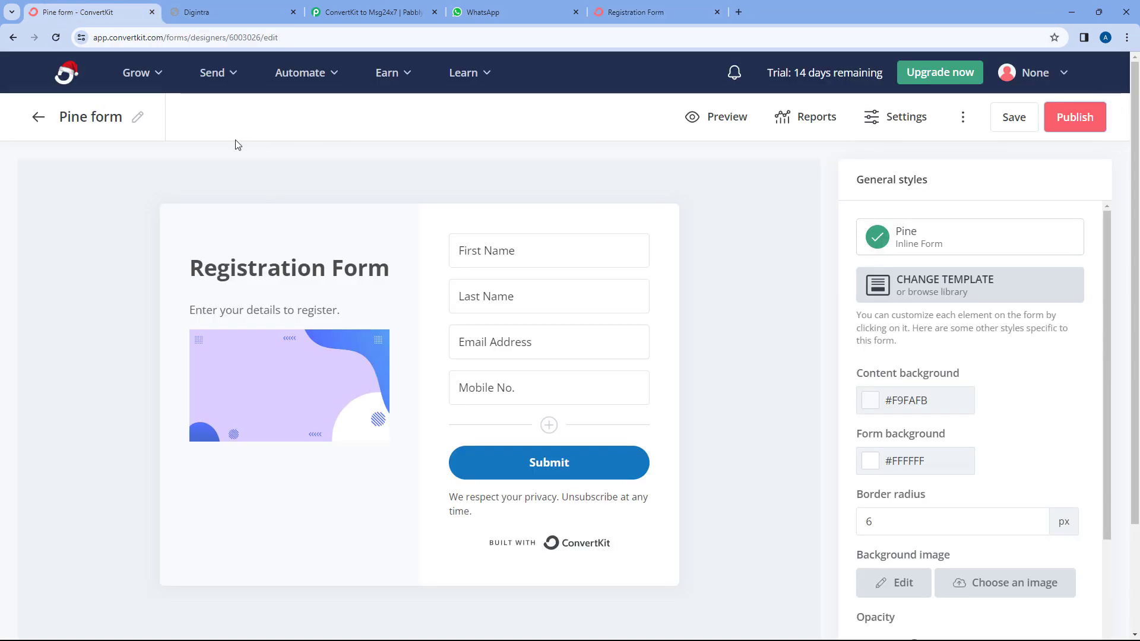
Open the new confirmed subscriber under Grow > Subscribers to verify its names and mobile number.
click(138, 73)
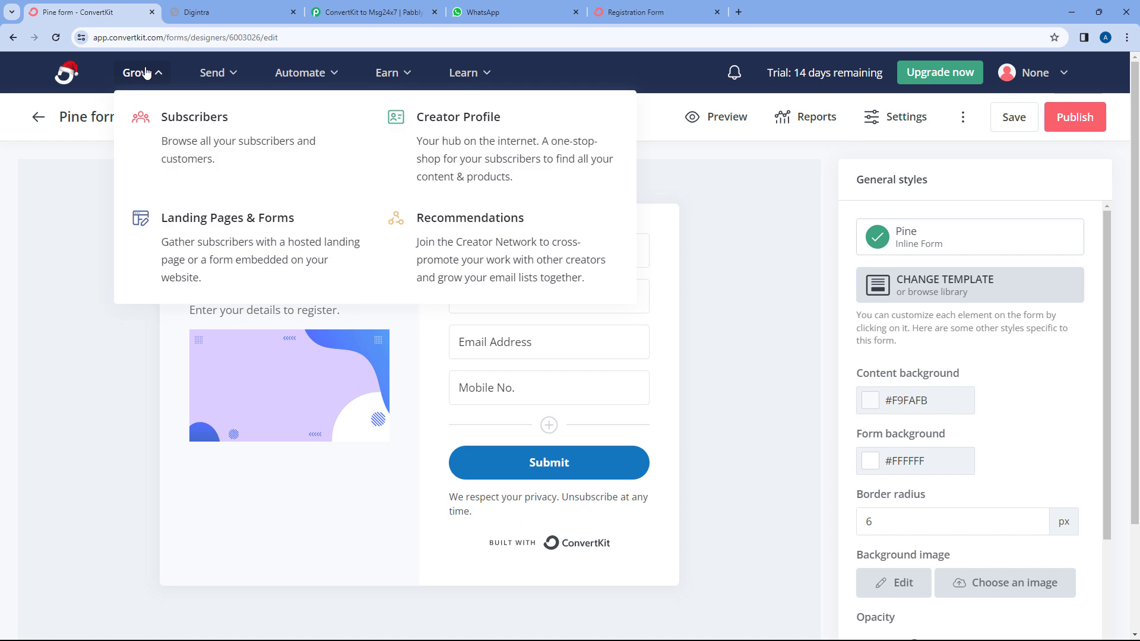
click(198, 130)
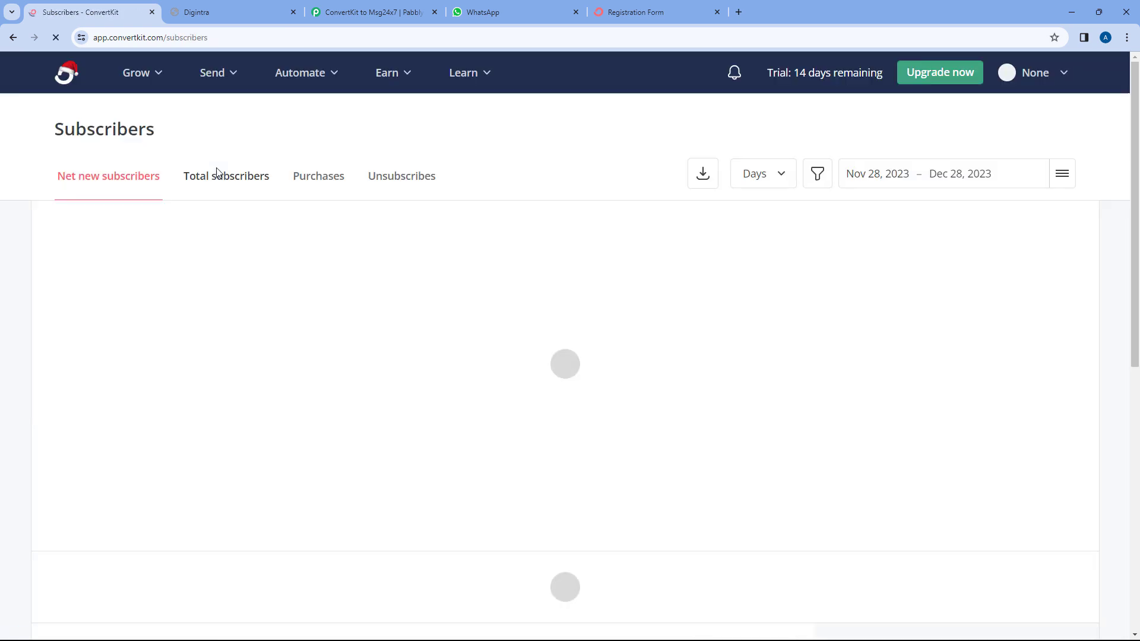
scroll(233, 308, down, 4)
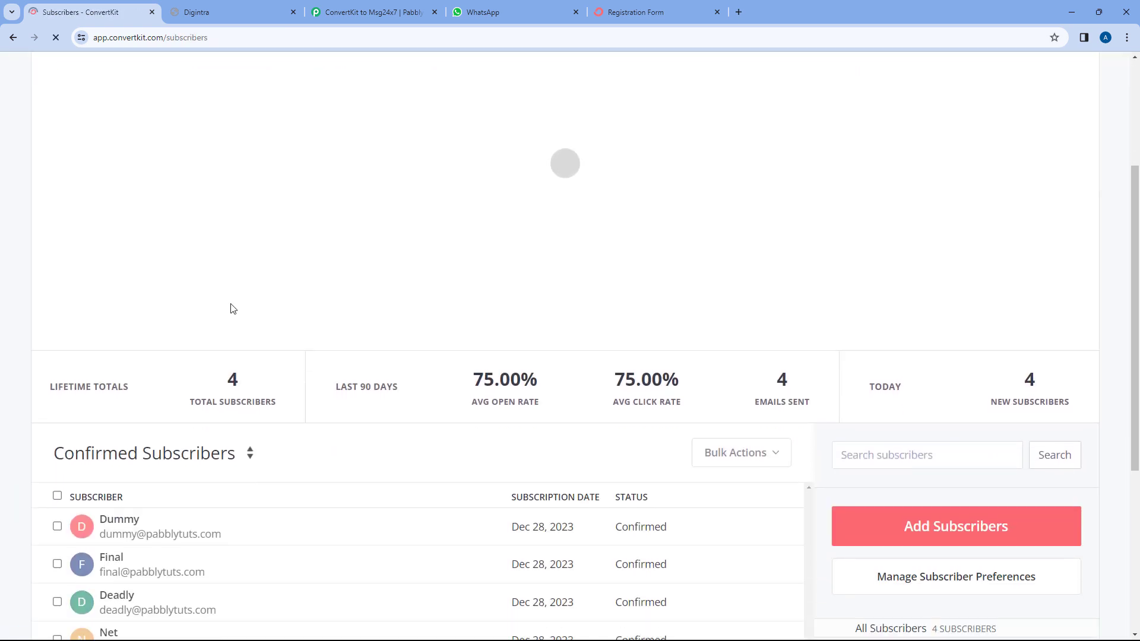
click(126, 487)
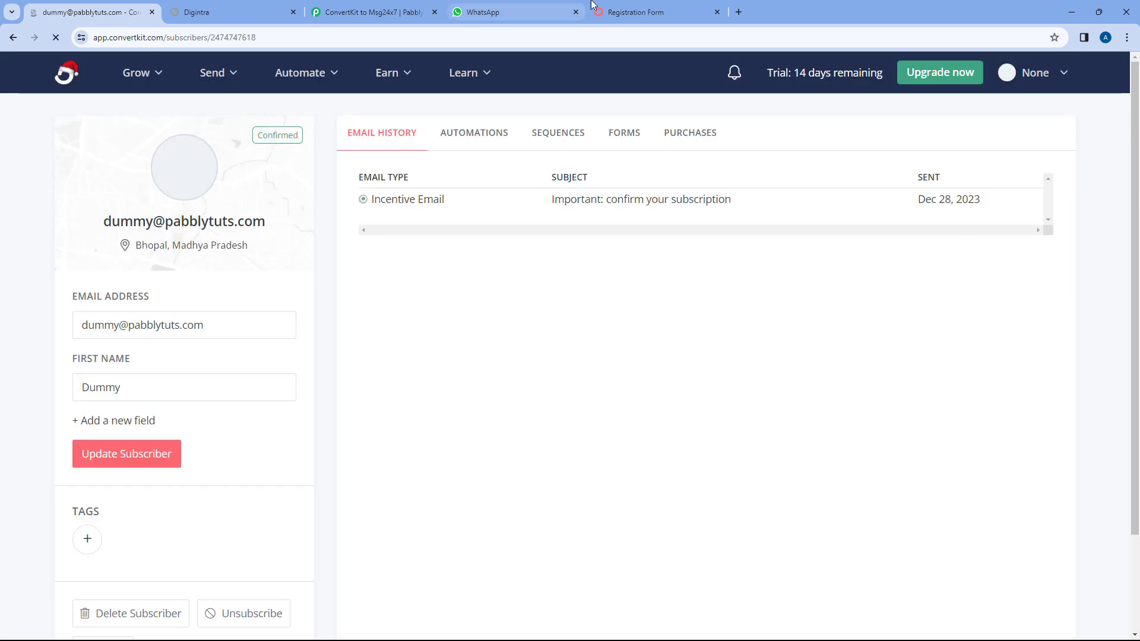
click(633, 12)
click(90, 12)
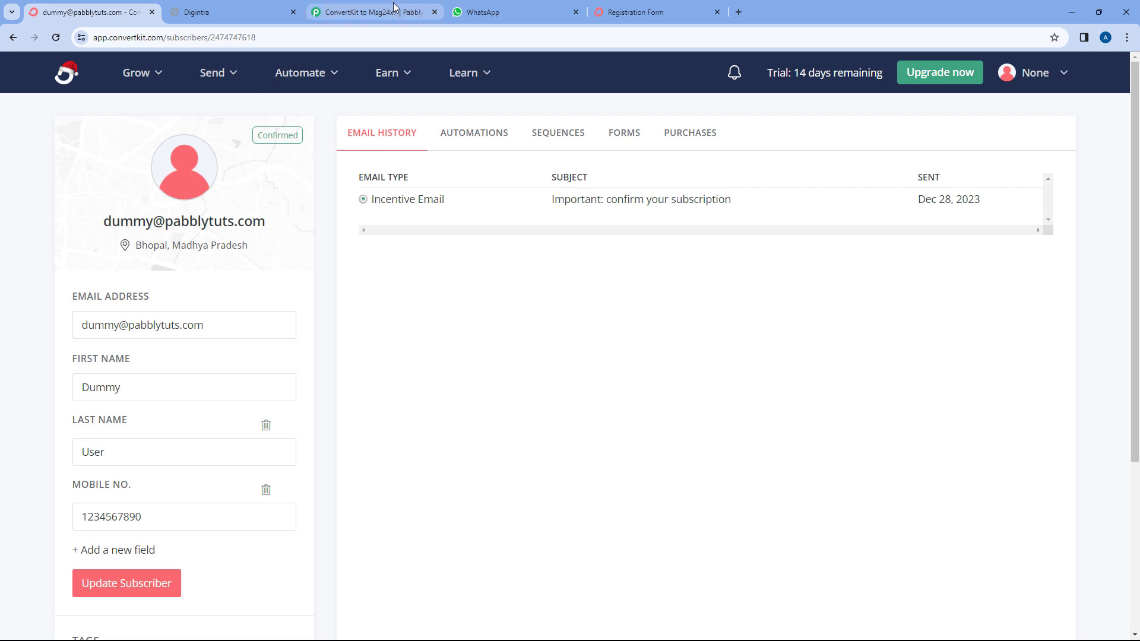
click(371, 12)
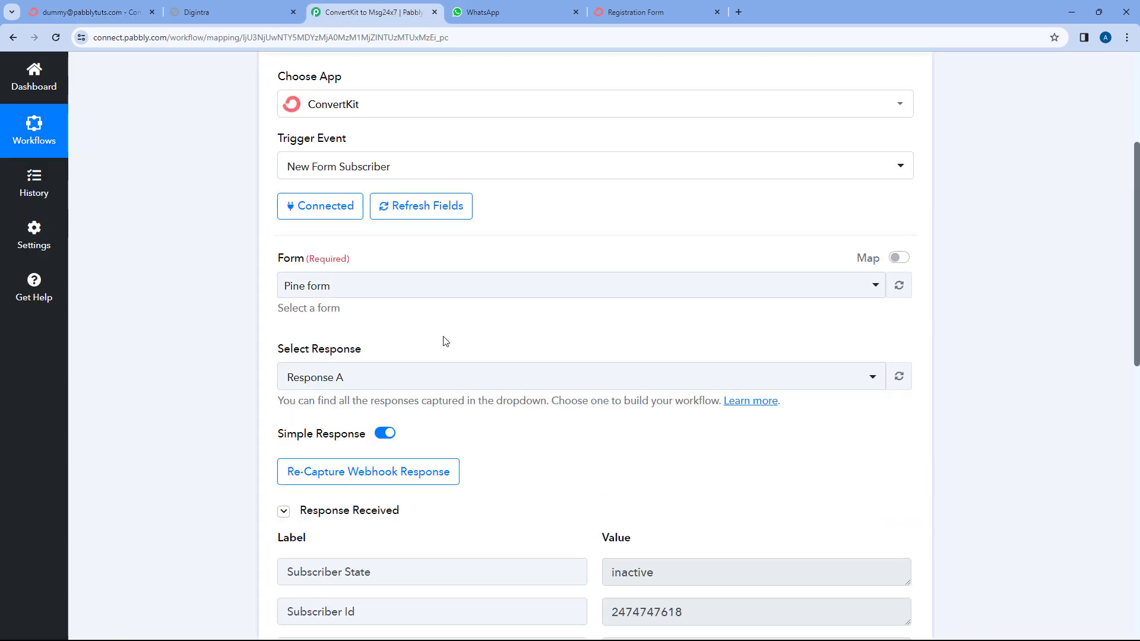
Review the trigger's captured First Name, Last Name, Mobile No and Email values in Response Received.
scroll(446, 342, down, 3)
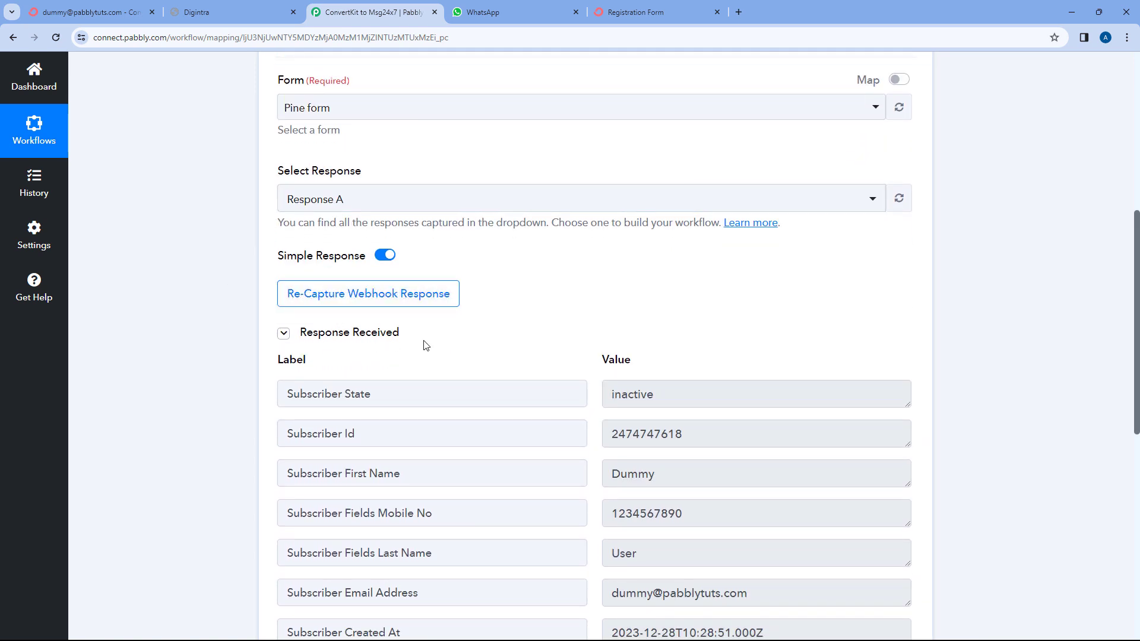
scroll(536, 301, down, 1)
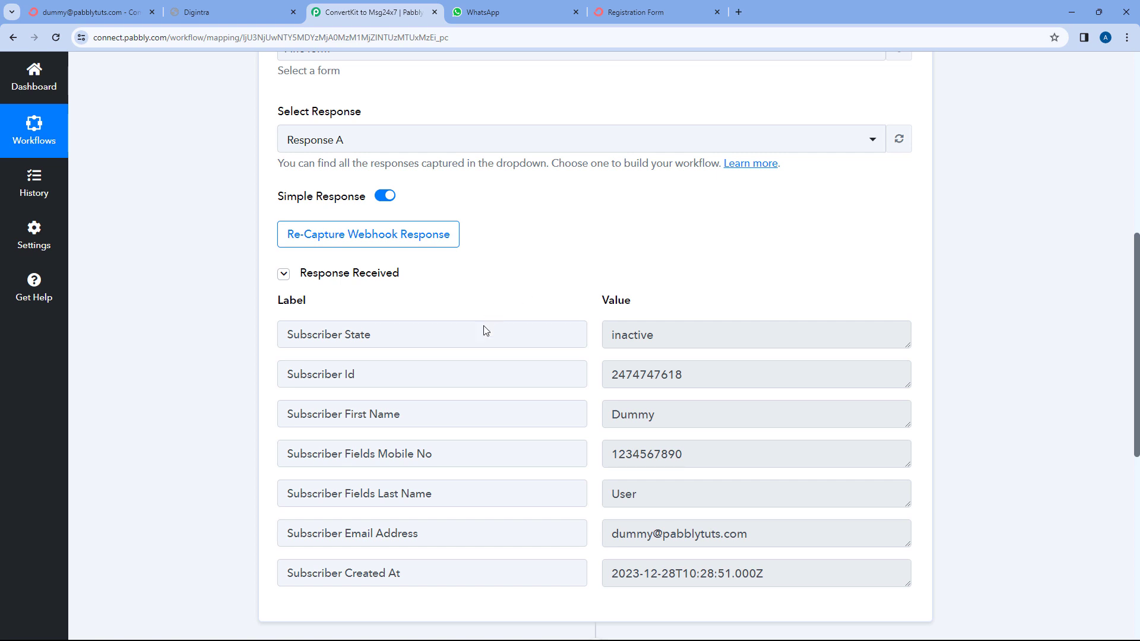
drag(674, 415, 609, 415)
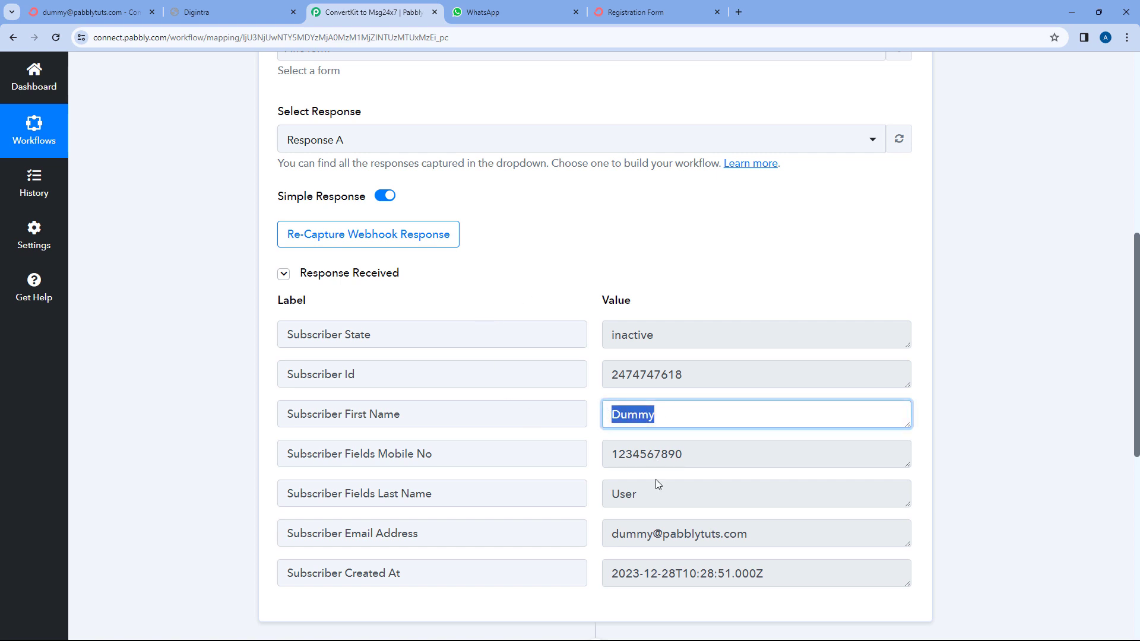
drag(656, 489, 601, 496)
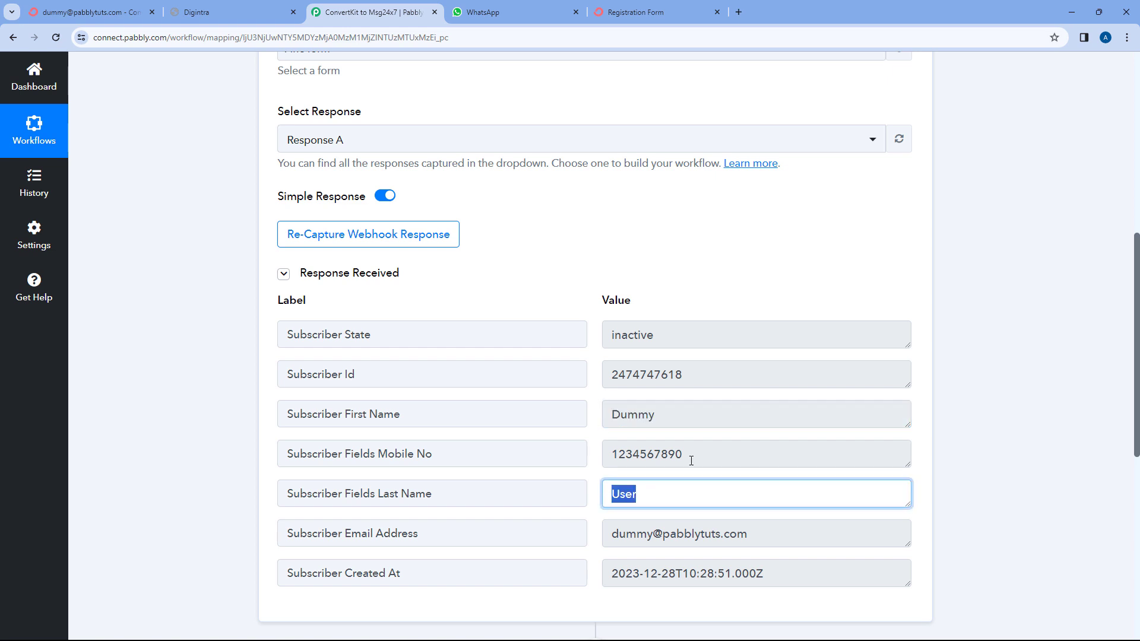
drag(690, 456, 609, 455)
drag(761, 532, 602, 535)
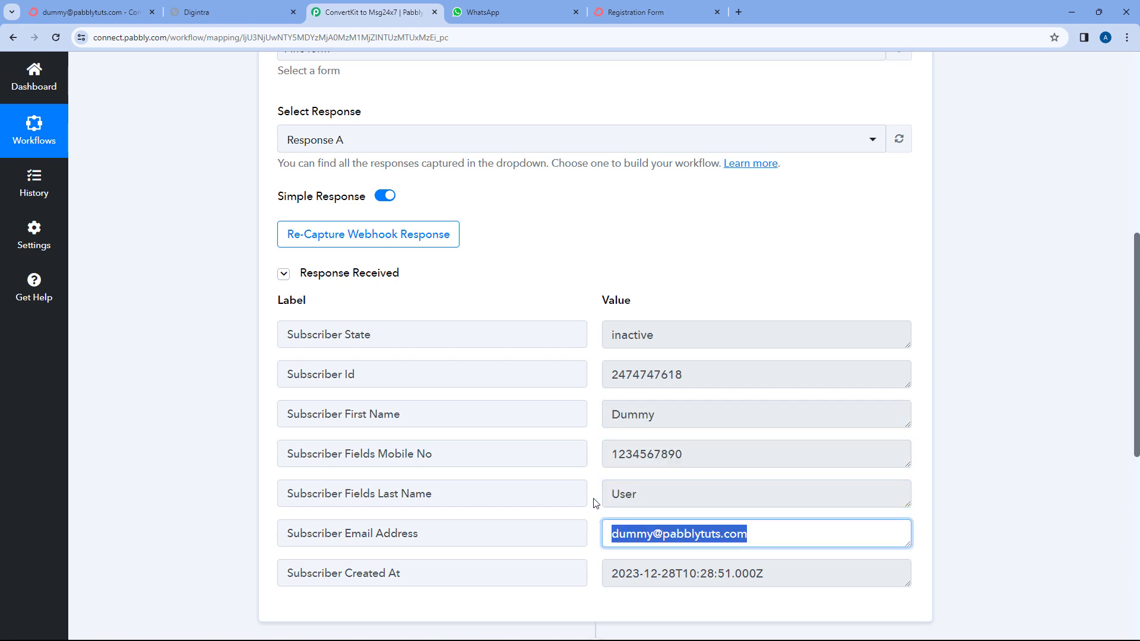
click(597, 438)
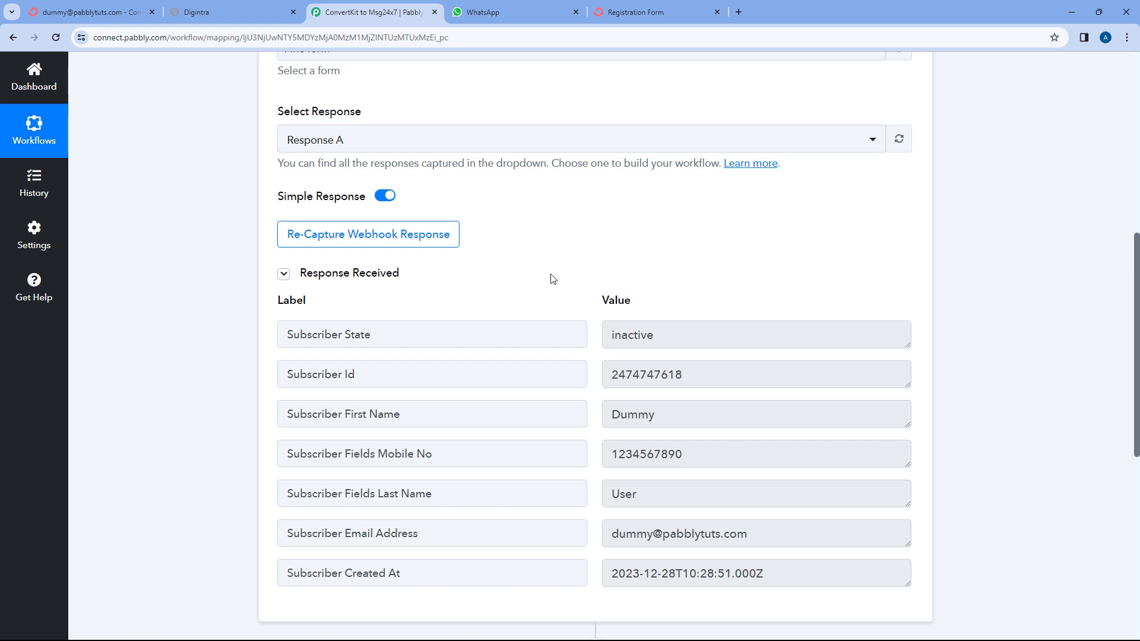
Recheck the captured mobile number, then open the next action step's app chooser.
scroll(229, 302, down, 8)
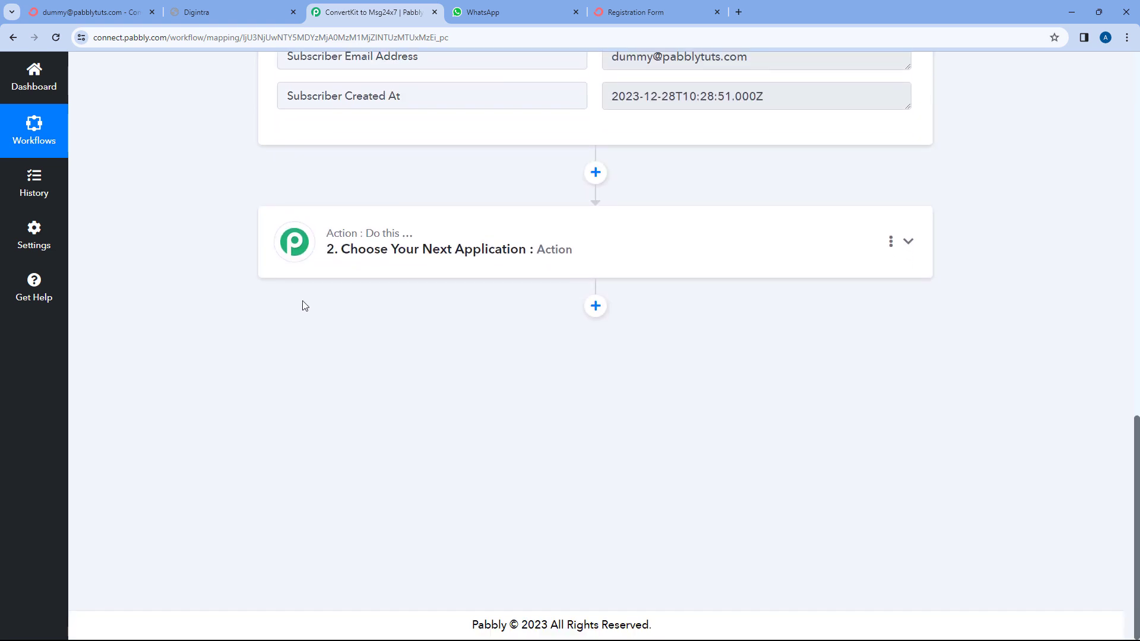
scroll(641, 238, up, 3)
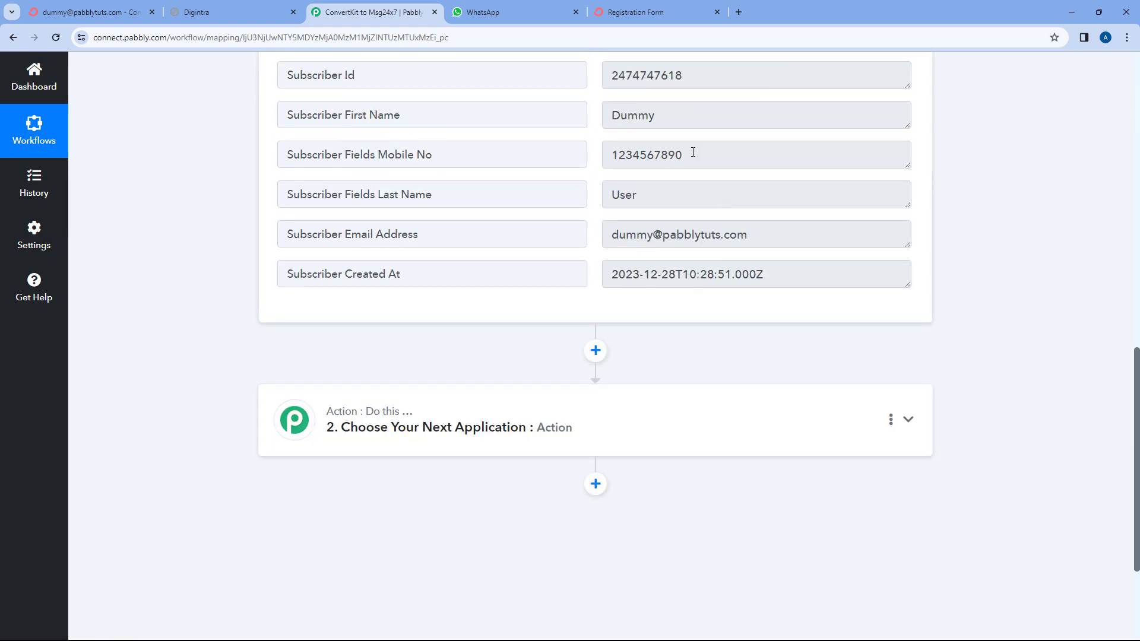
drag(693, 153, 606, 155)
click(597, 159)
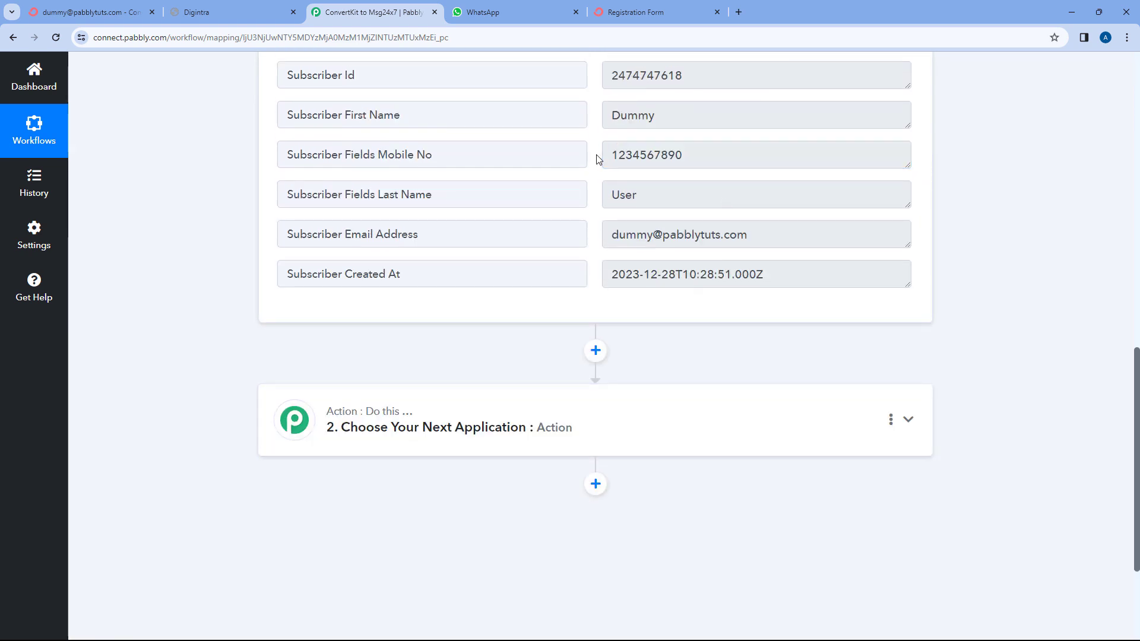
click(595, 403)
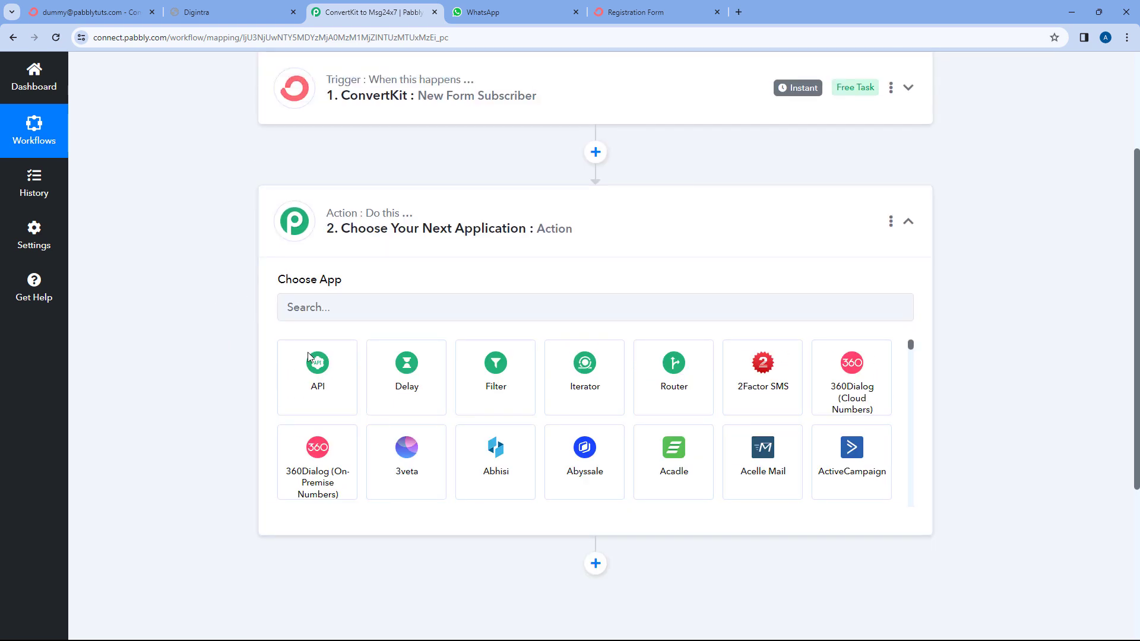
Set the action app to MSG24x7 (Official WhatsApp) with the Send WhatsApp Template event.
click(332, 306)
text(Msg)
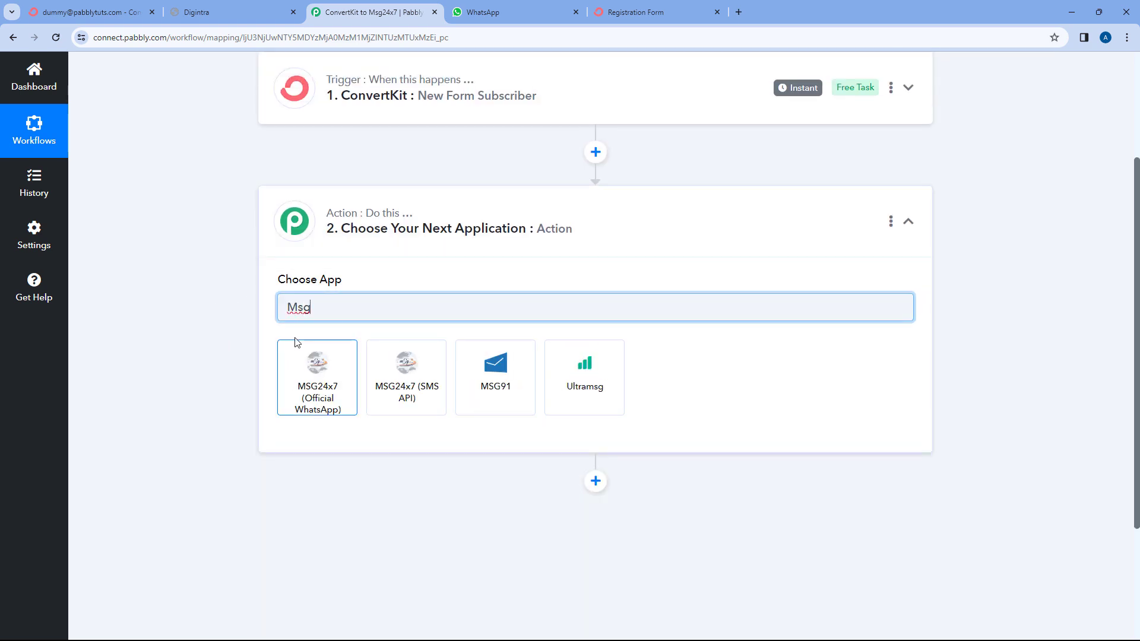
click(318, 369)
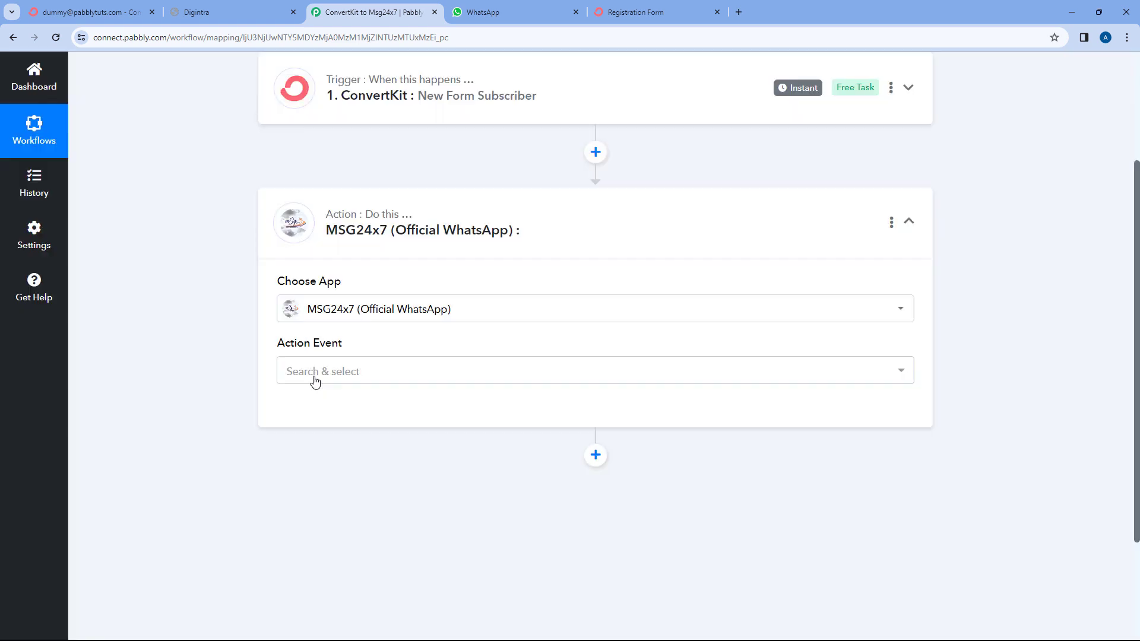
click(357, 370)
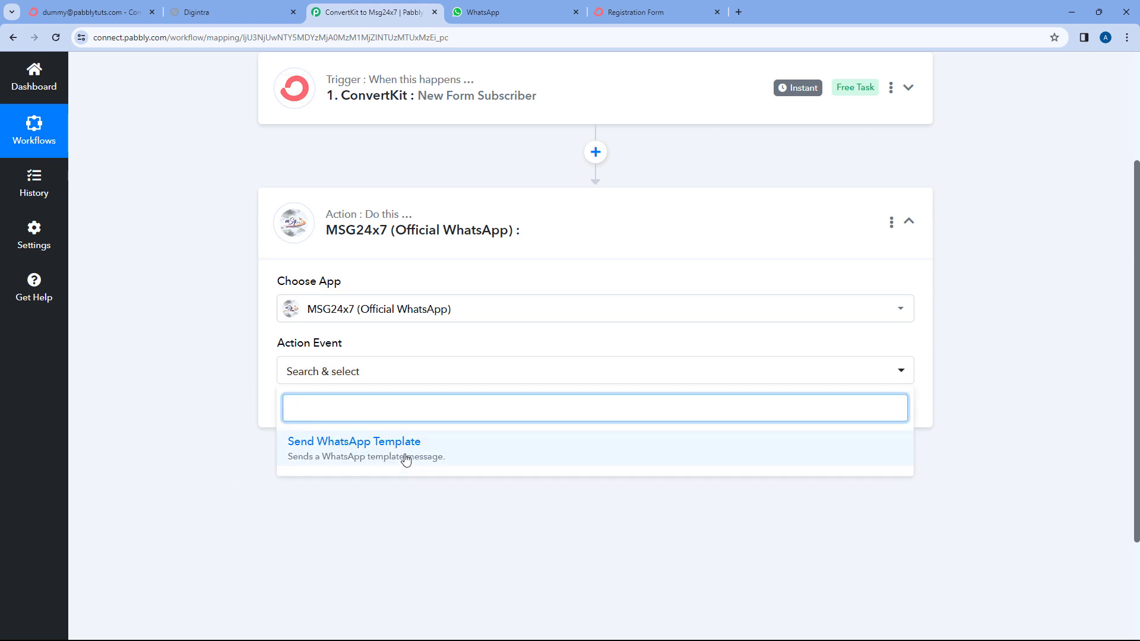
click(405, 459)
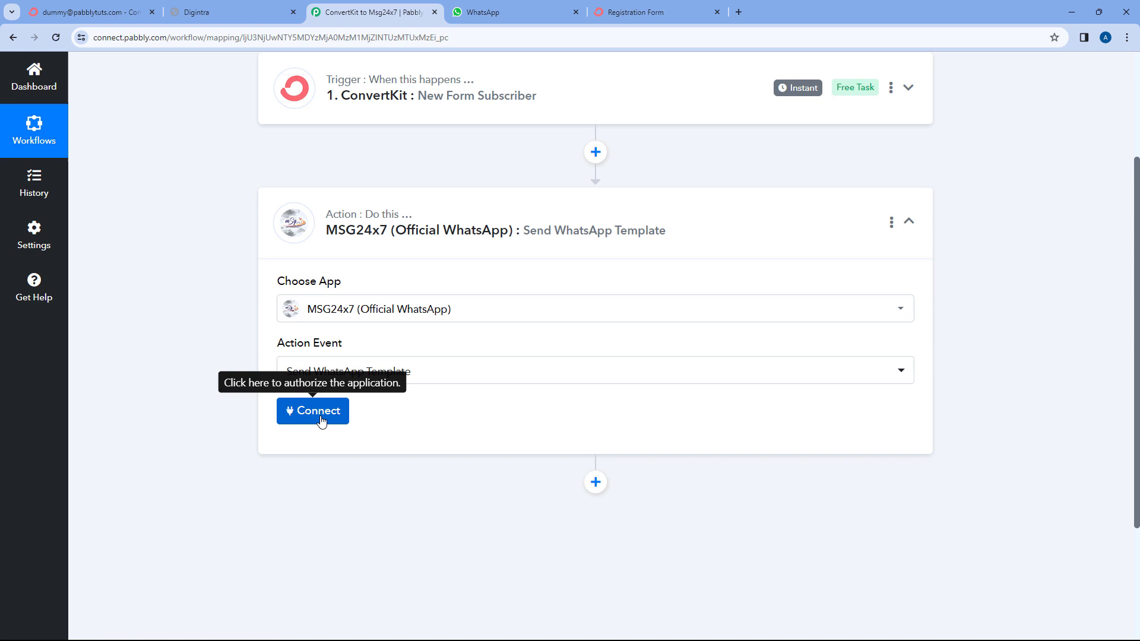
Start adding a new MSG24x7 account connection and go to the Msg24x7 dashboard.
click(321, 419)
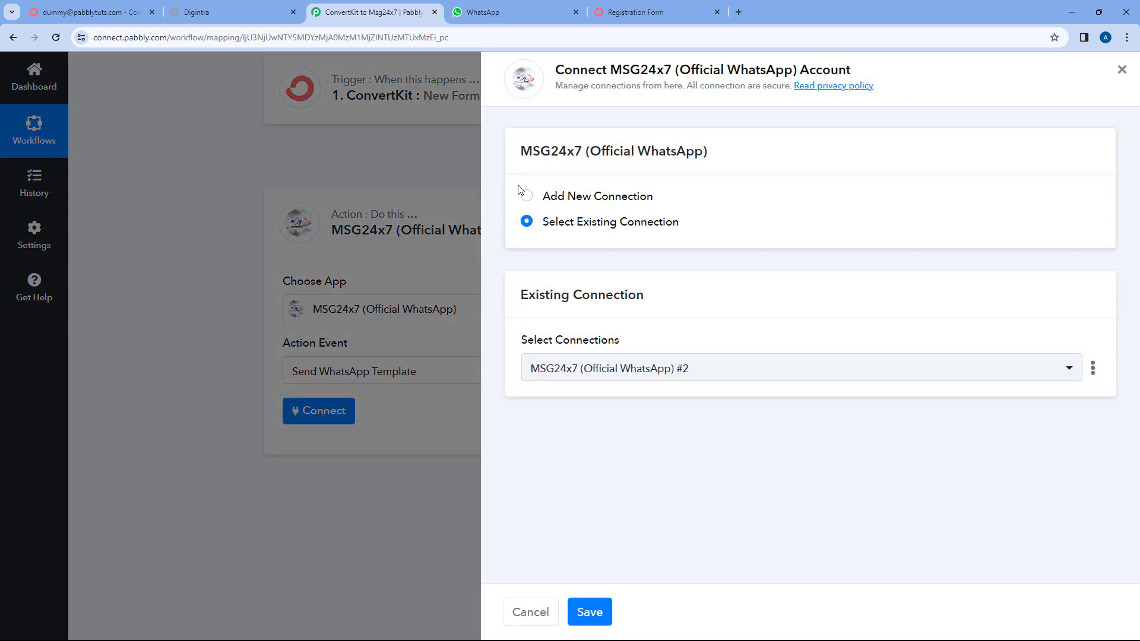
click(558, 196)
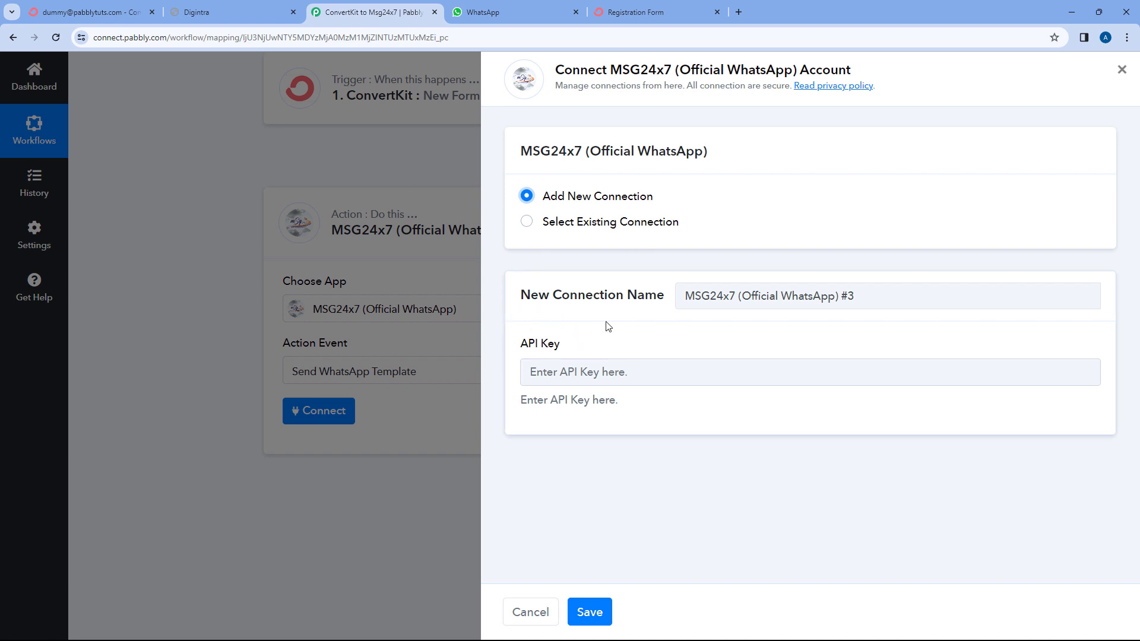
click(240, 8)
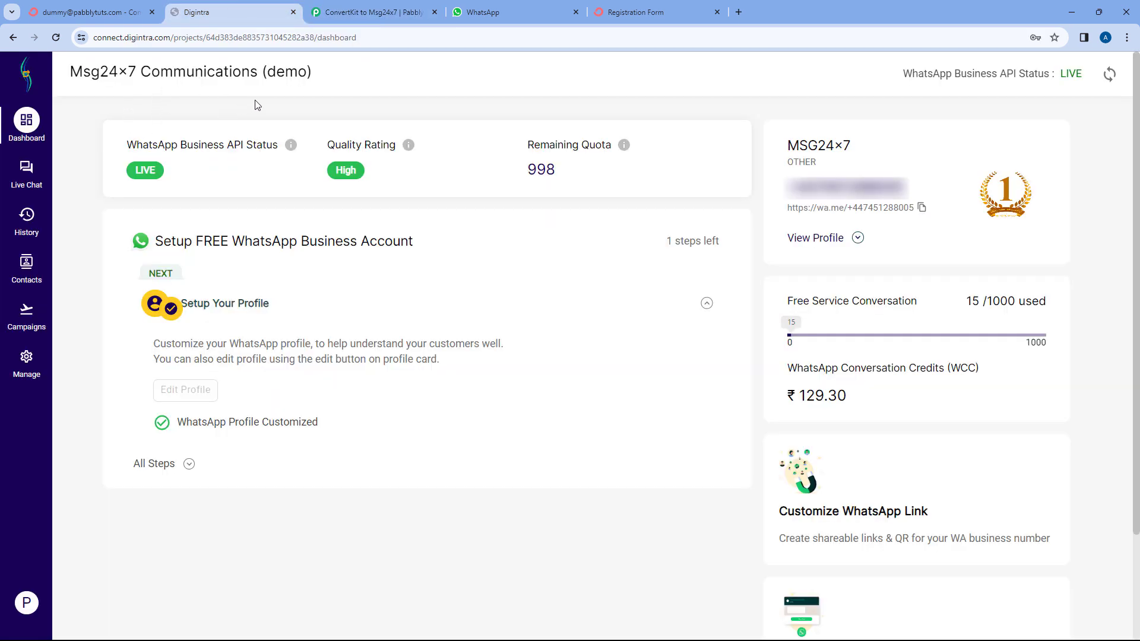
Copy the Msg24x7 API key from Digintra's Manage > API Key page.
click(32, 363)
click(114, 389)
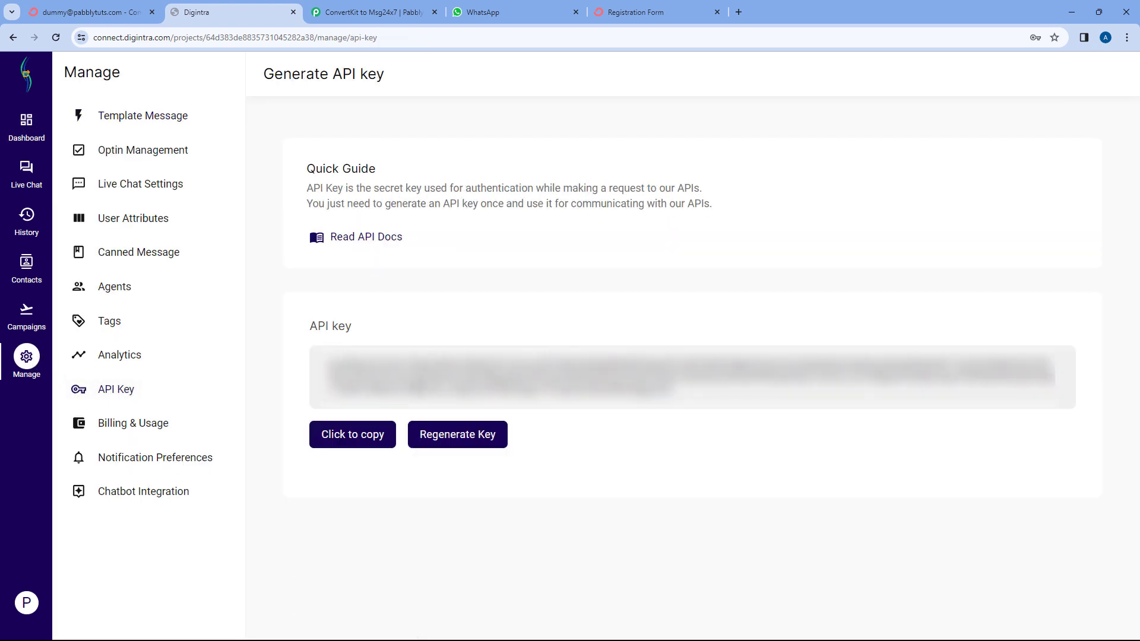
click(351, 433)
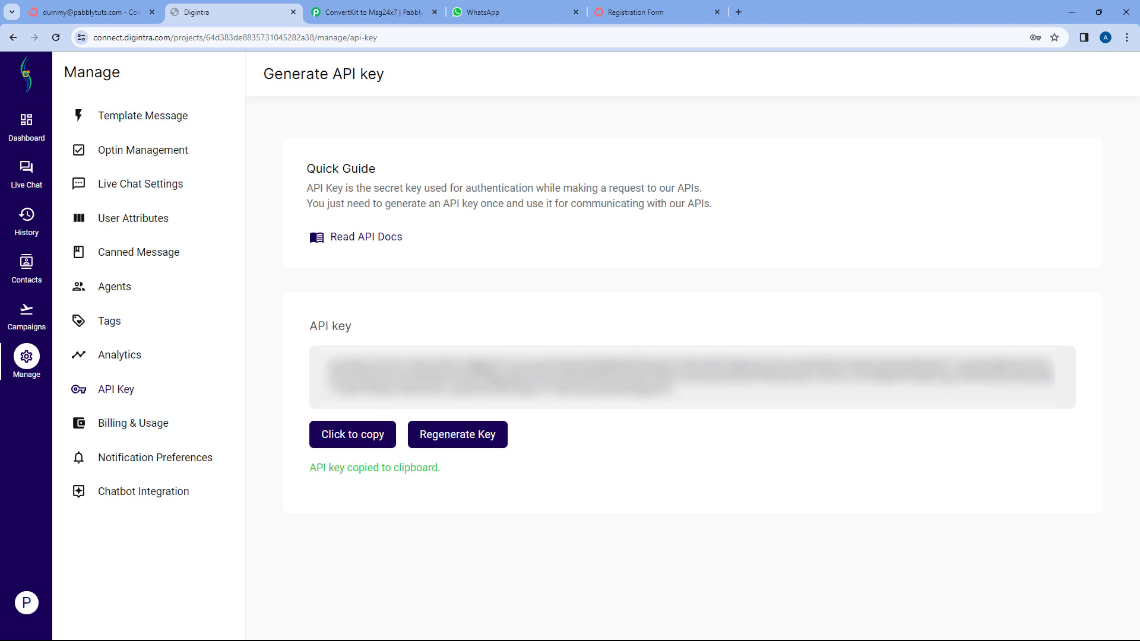
Paste the API key into the new MSG24x7 connection and save it, revealing the template fields.
click(367, 8)
click(532, 371)
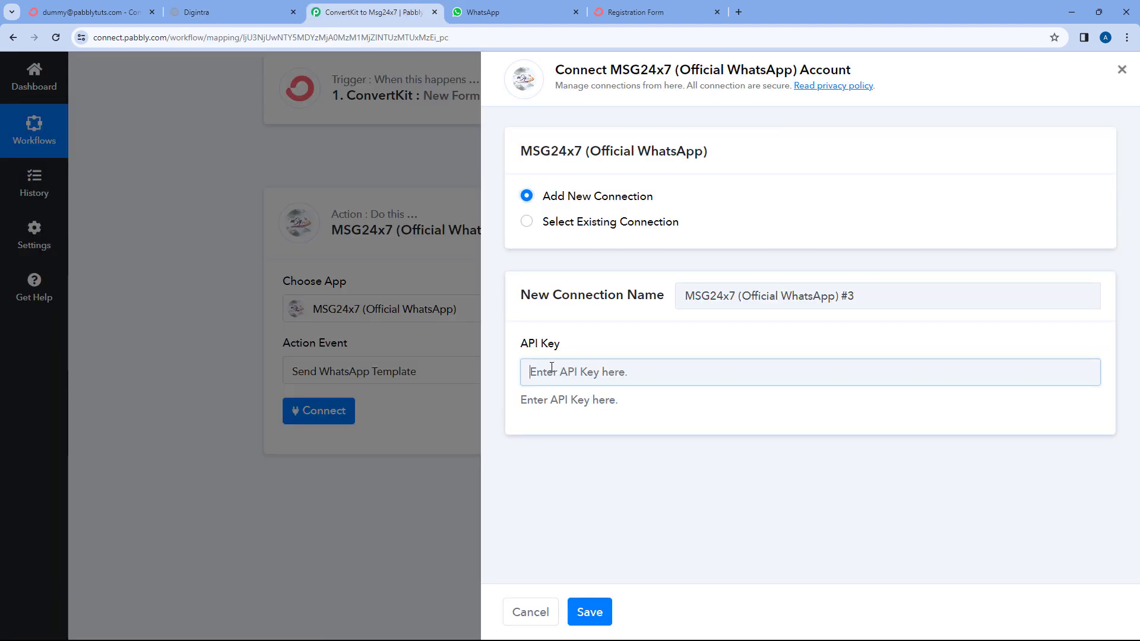
right_click(551, 368)
click(579, 483)
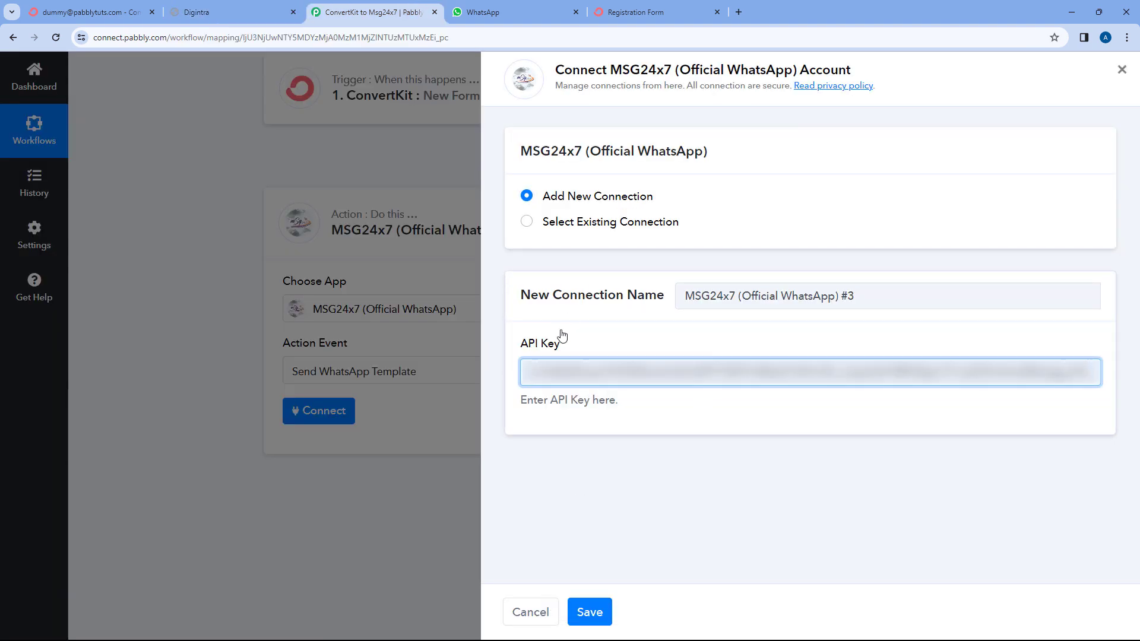
click(588, 613)
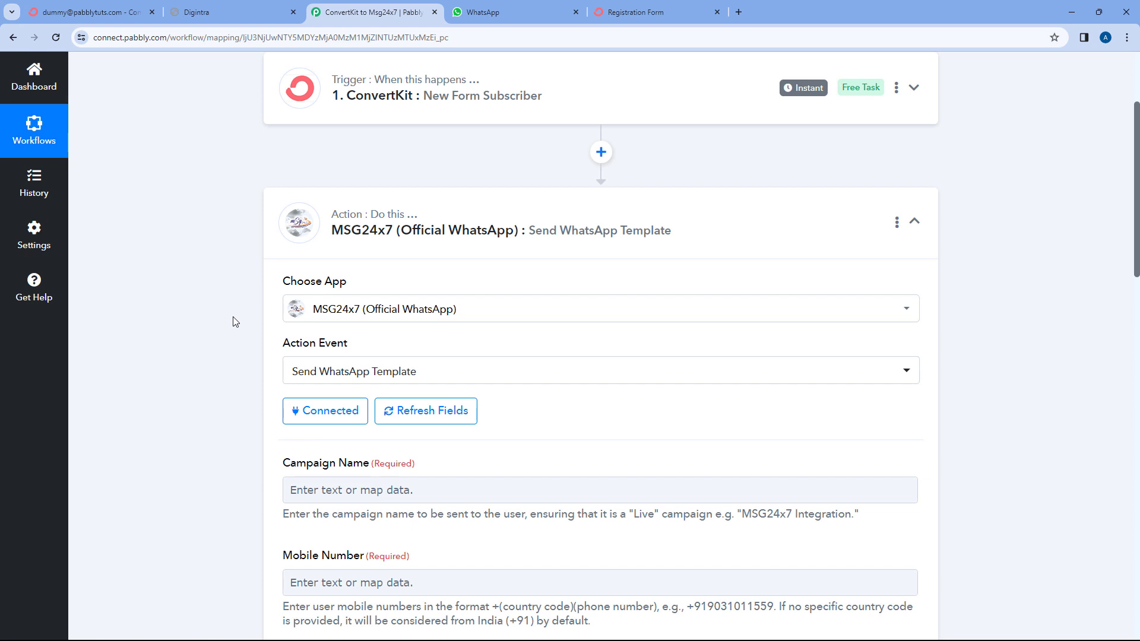
scroll(233, 322, down, 5)
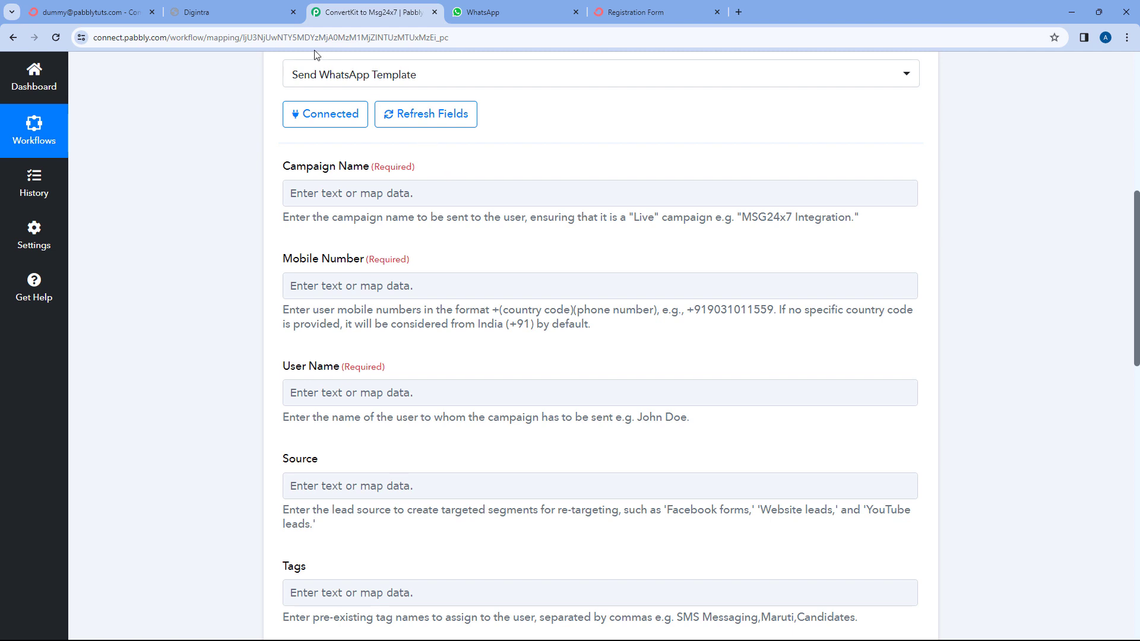
click(231, 12)
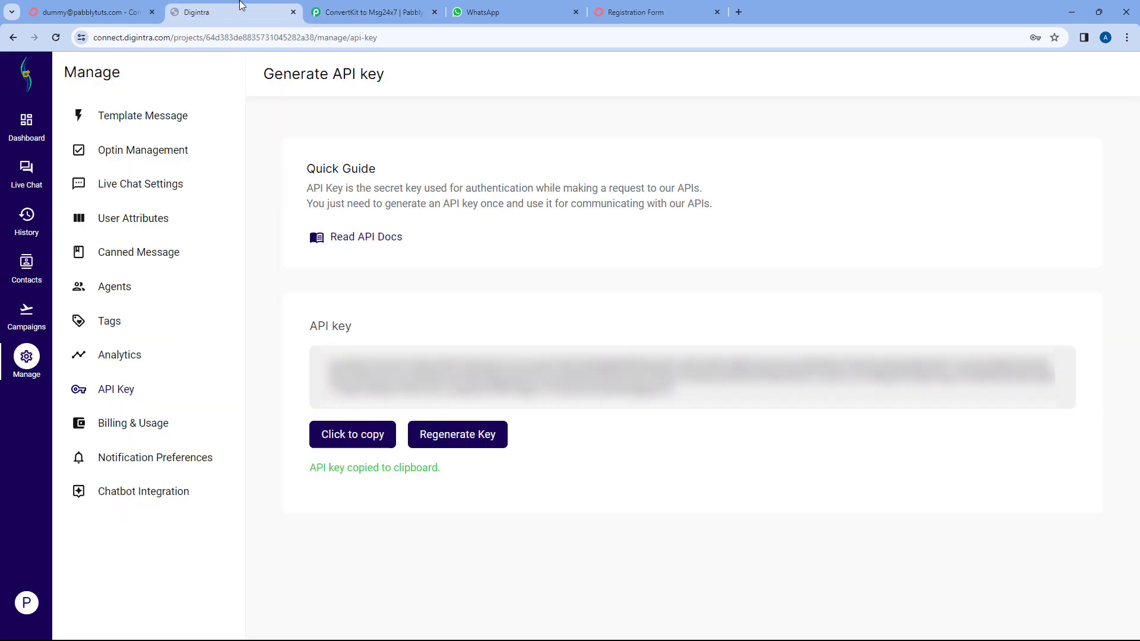
Go to Digintra's Template Messages page and list all templates in the All table.
click(25, 319)
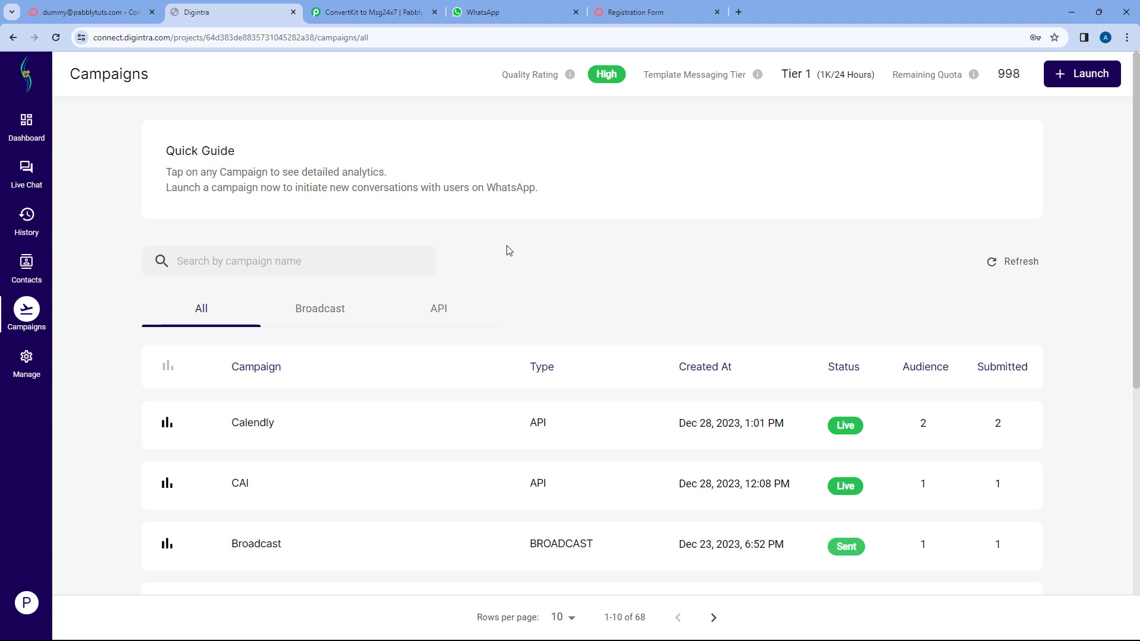
click(39, 357)
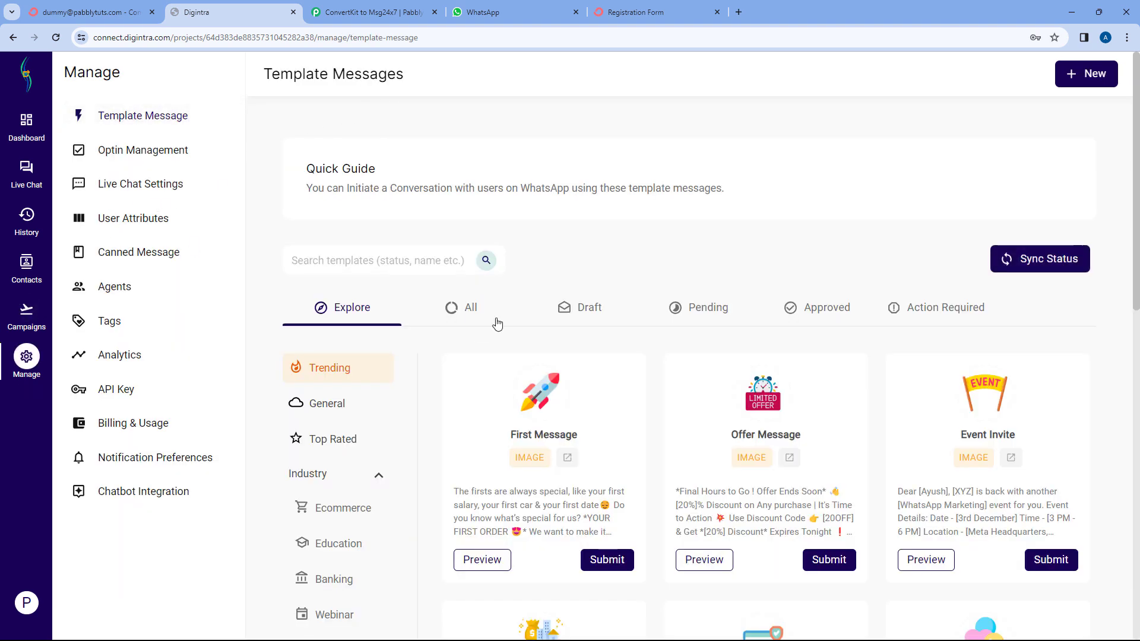
click(473, 311)
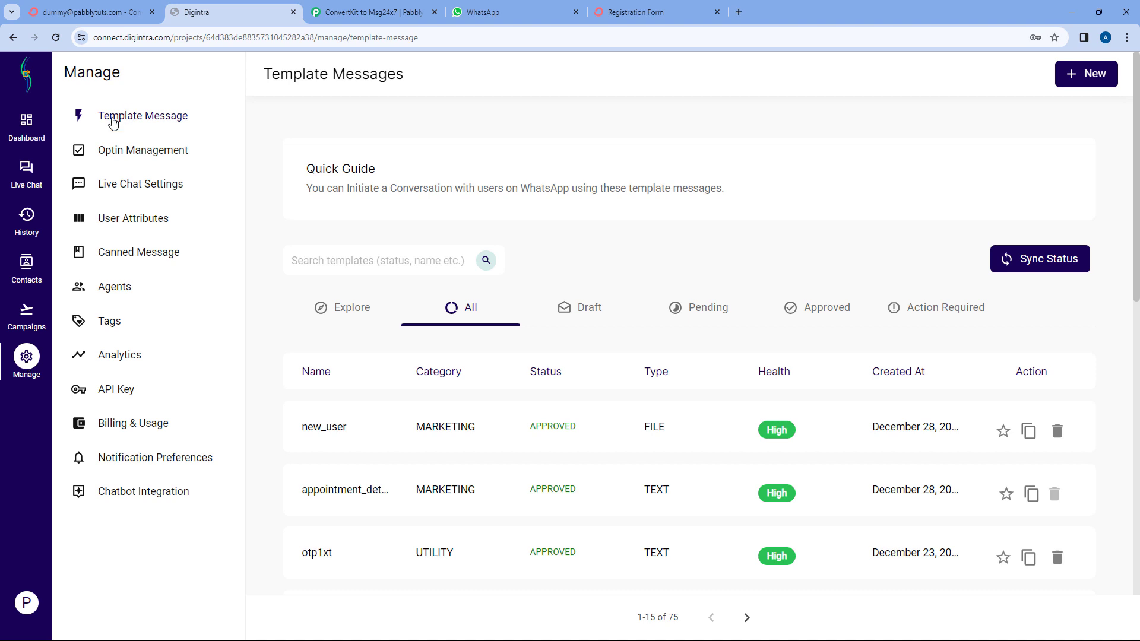
scroll(572, 386, down, 2)
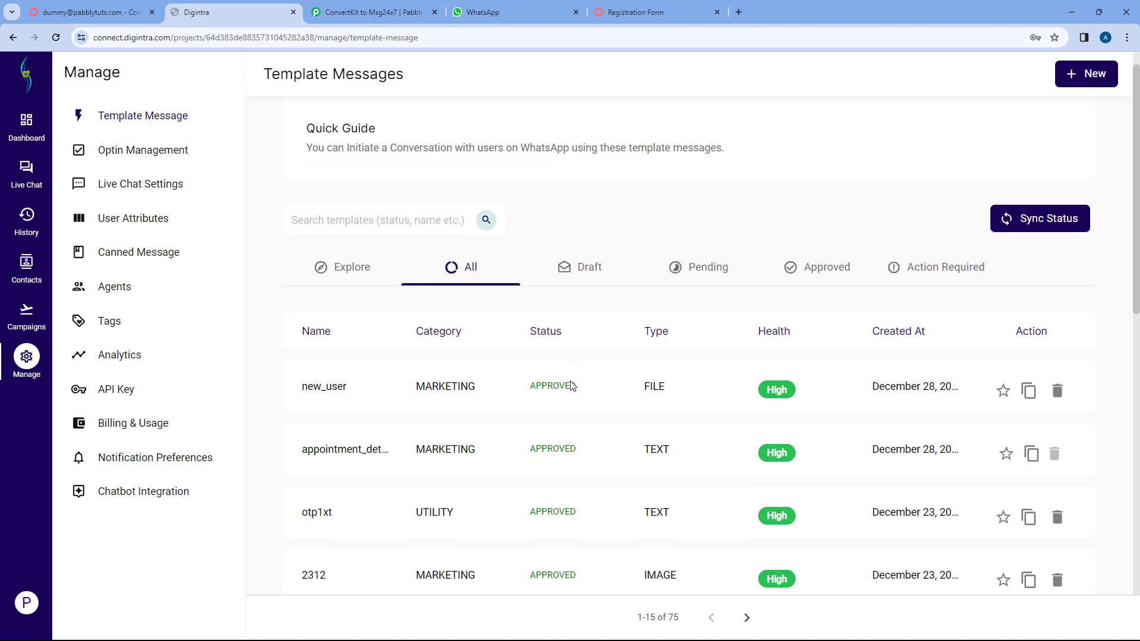
scroll(572, 386, down, 10)
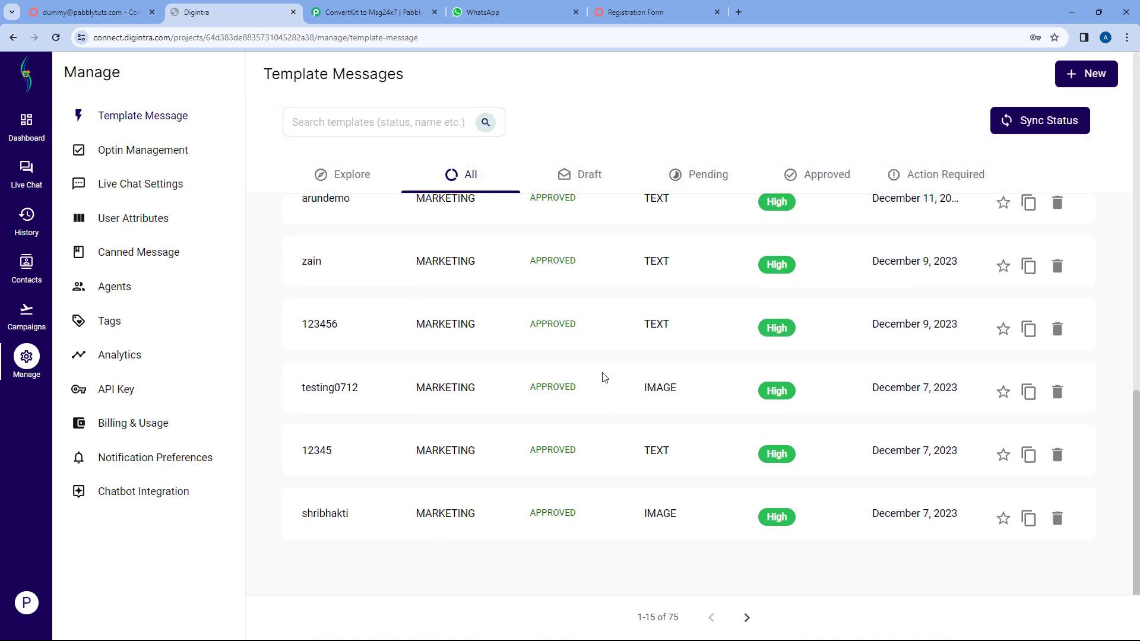
scroll(604, 378, up, 12)
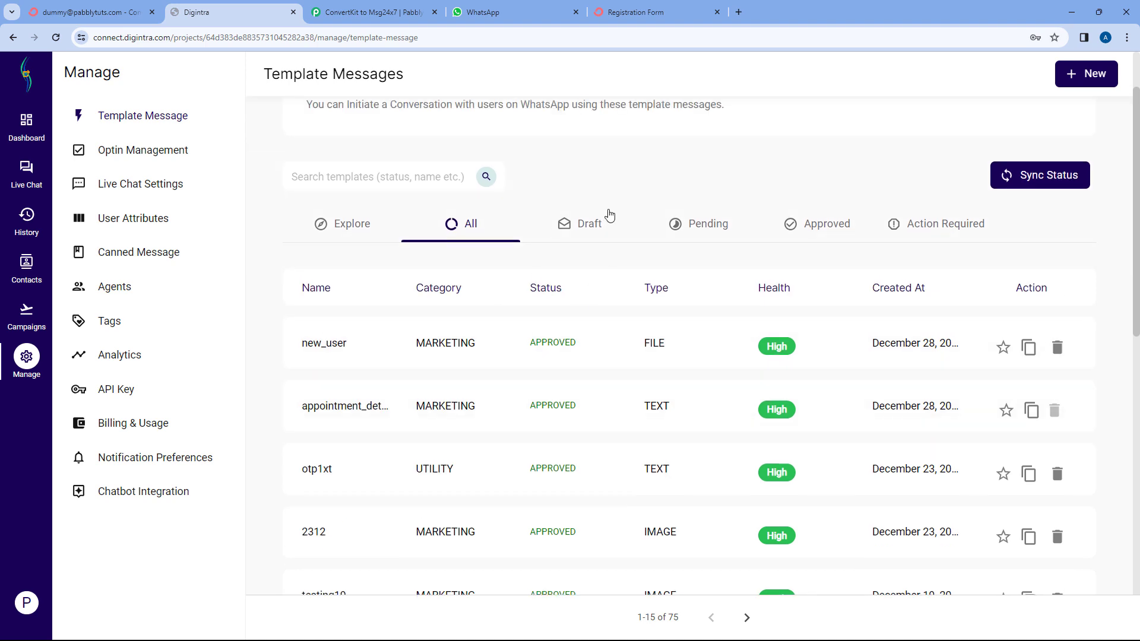
scroll(615, 199, up, 2)
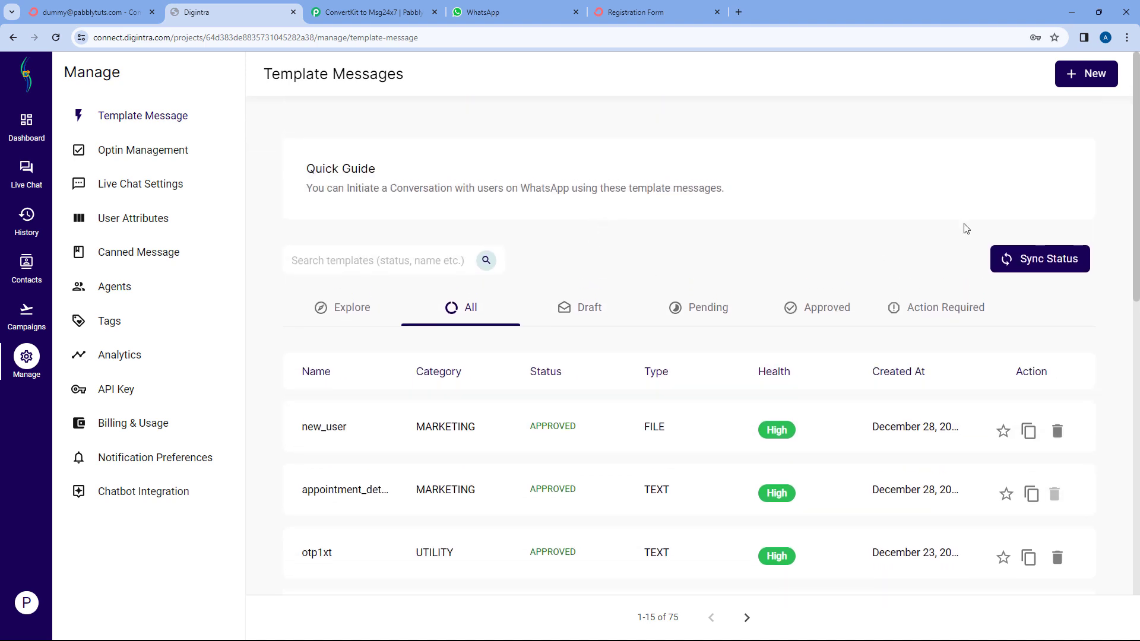
Discard the accidentally started new template and return to the All templates table.
click(1092, 73)
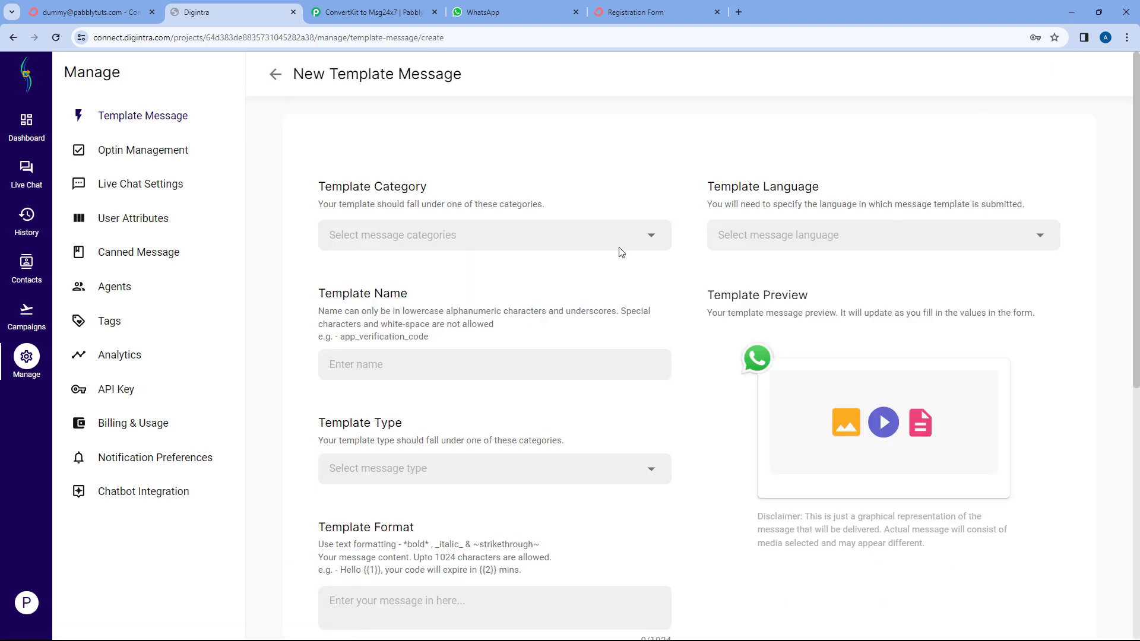
scroll(675, 331, down, 3)
scroll(674, 331, up, 3)
click(275, 73)
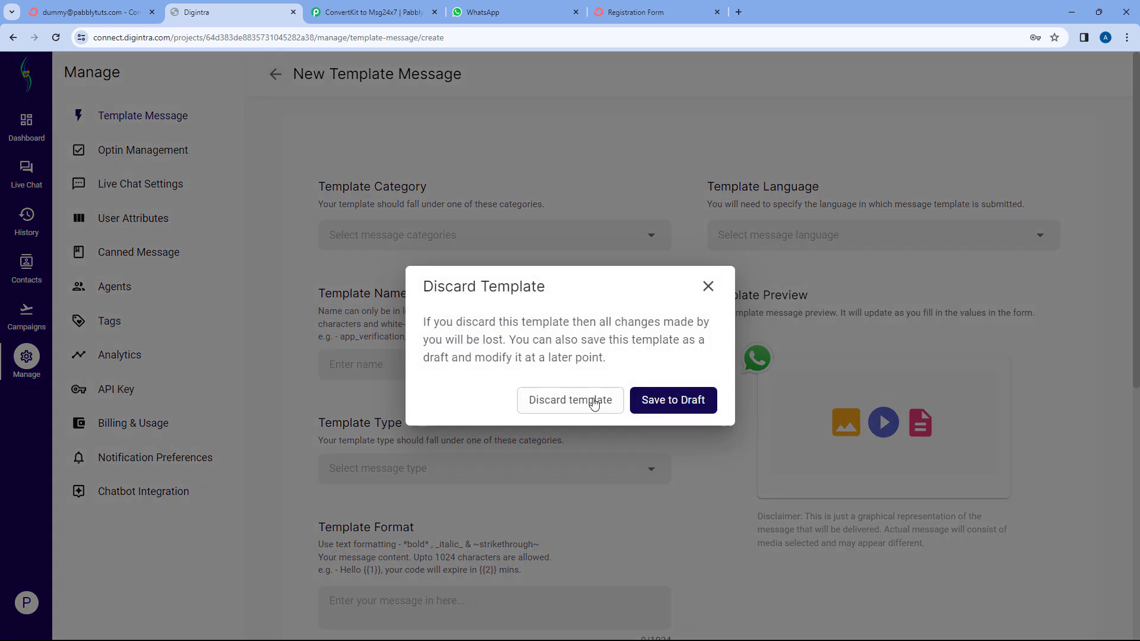
click(587, 401)
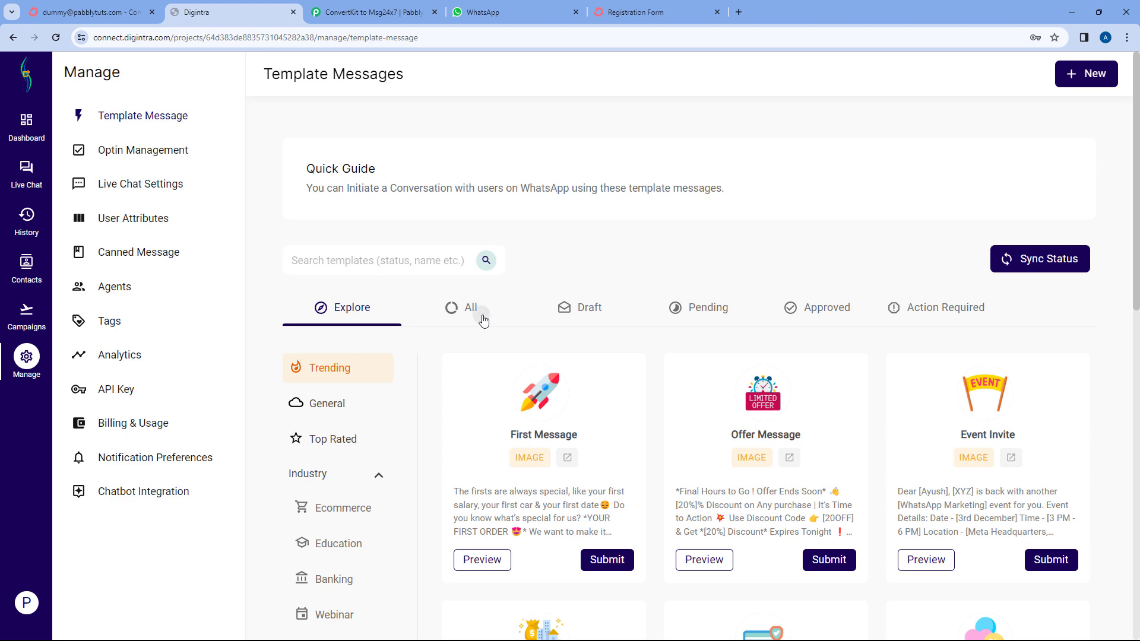
click(484, 321)
scroll(486, 311, down, 2)
Preview the new_user template, checking its [Demo] placeholder, website link and template name.
click(328, 308)
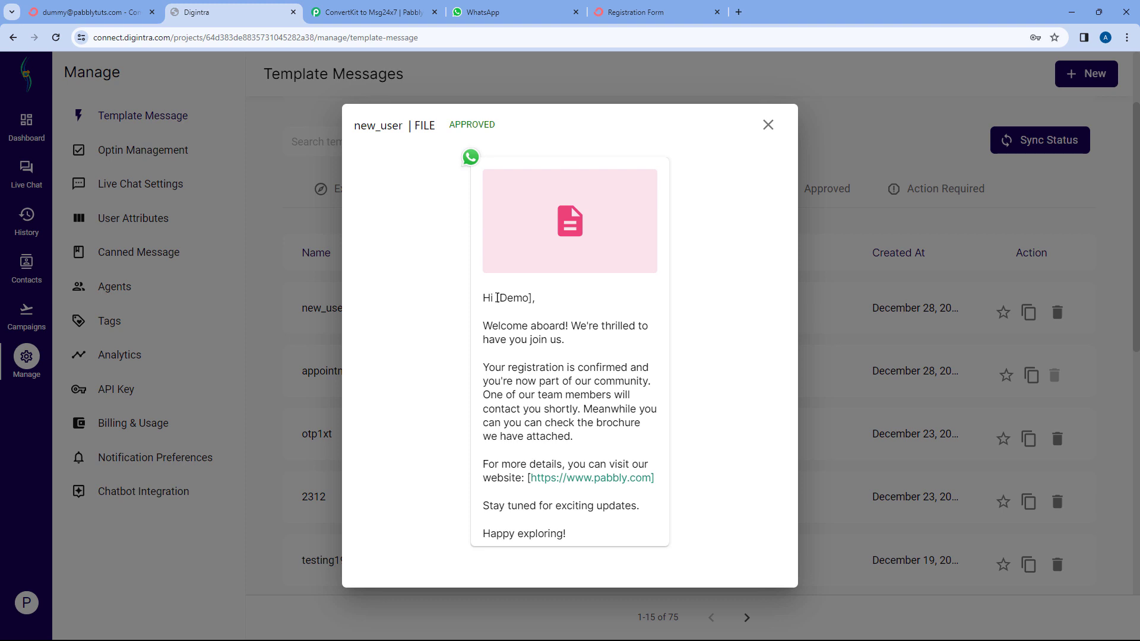
drag(496, 298, 533, 299)
click(555, 415)
drag(528, 478, 655, 474)
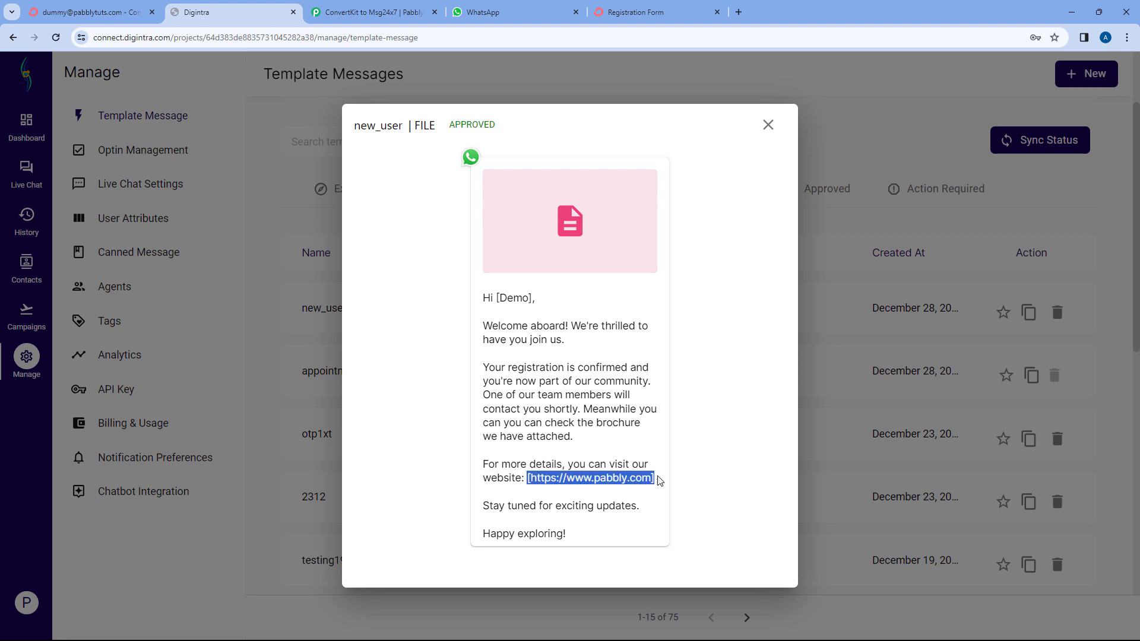
click(658, 481)
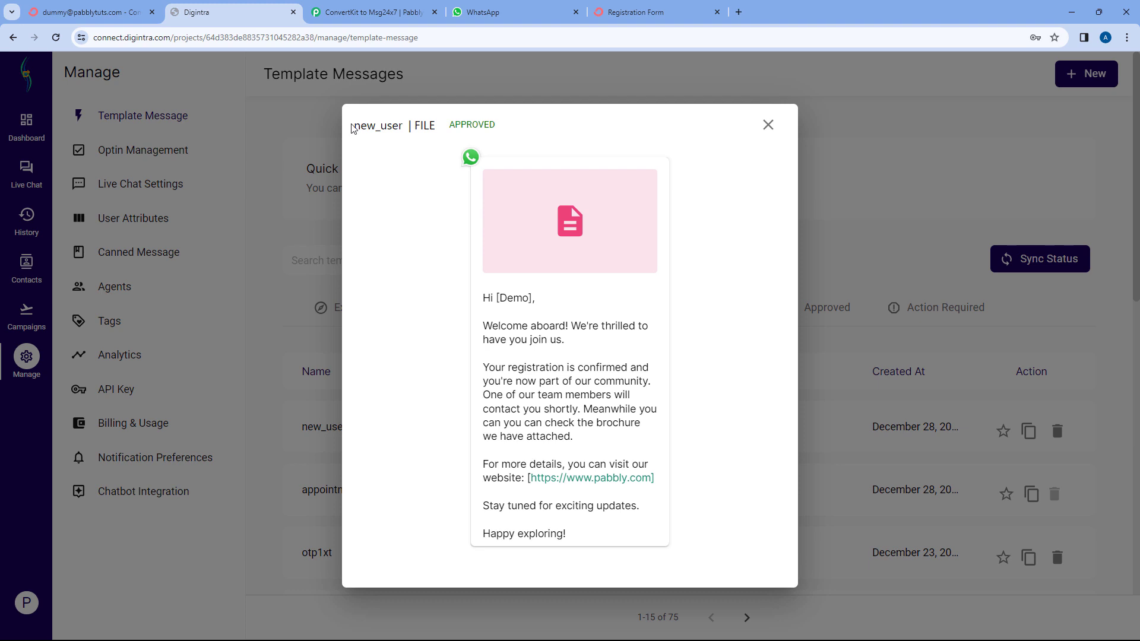
drag(353, 129, 403, 128)
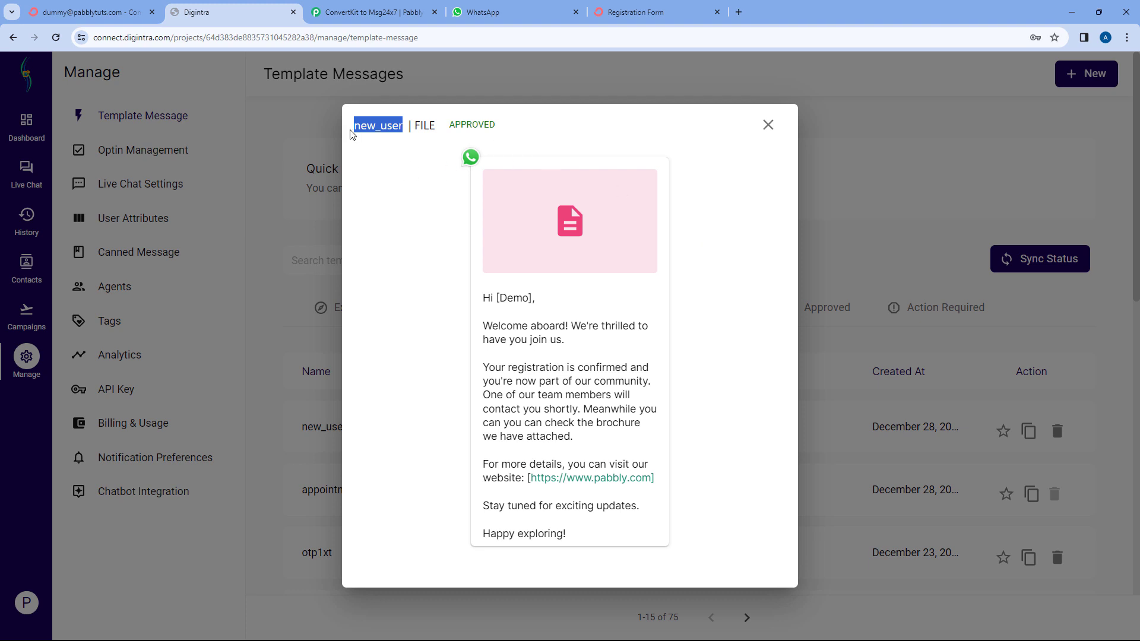
drag(355, 127, 405, 125)
Start a new API campaign in Digintra and name it ConvertKit.
click(768, 125)
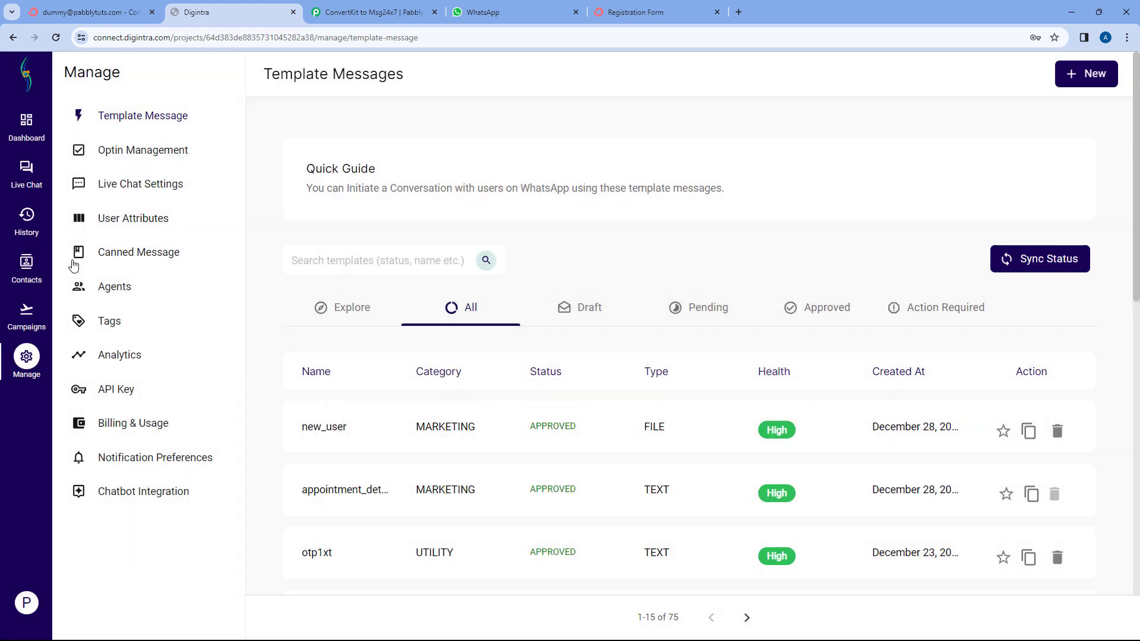
click(27, 318)
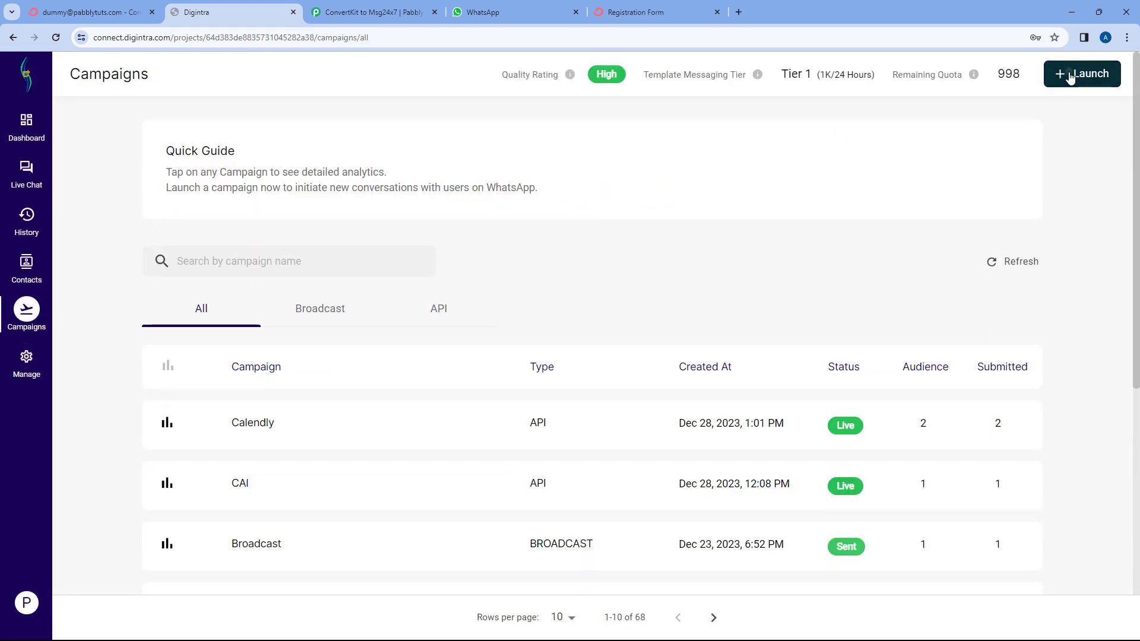
click(1085, 73)
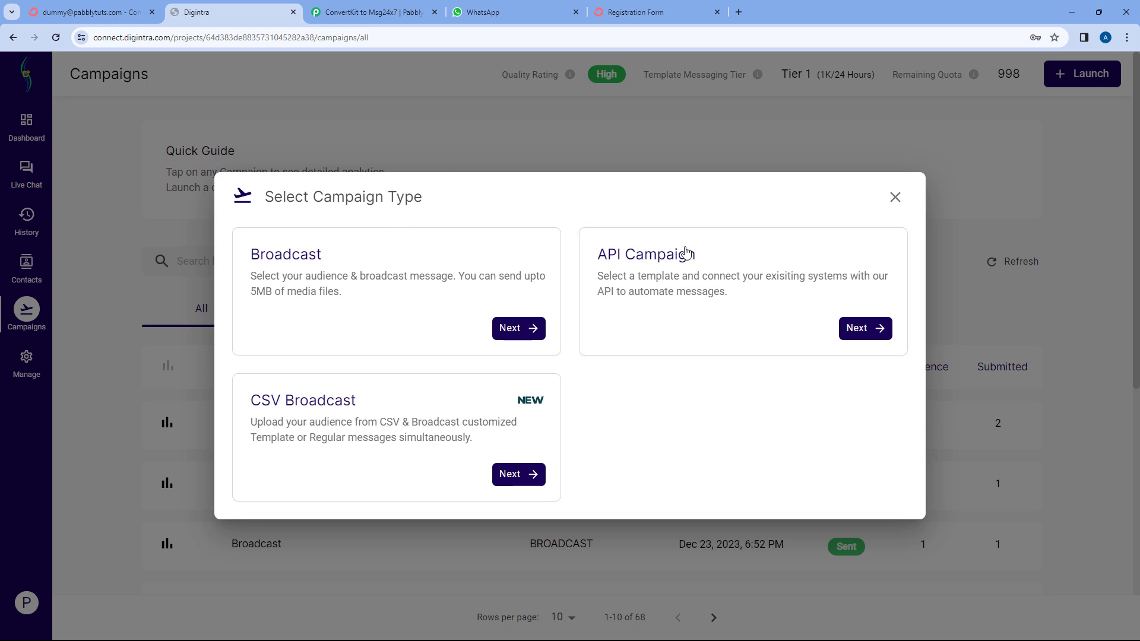
click(863, 329)
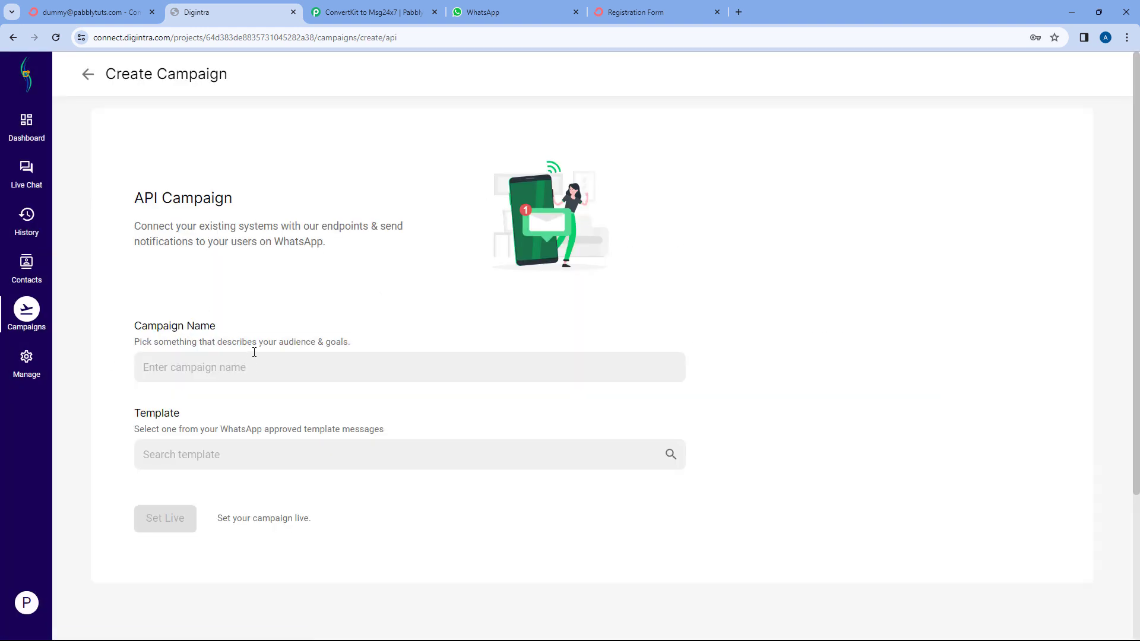
click(198, 362)
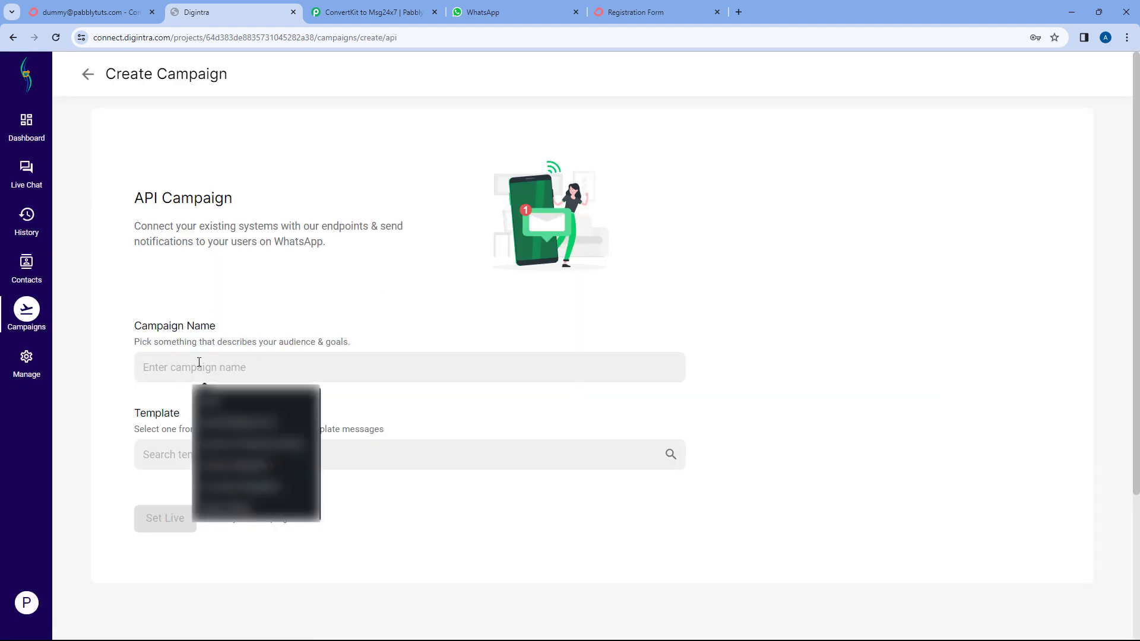
text(C)
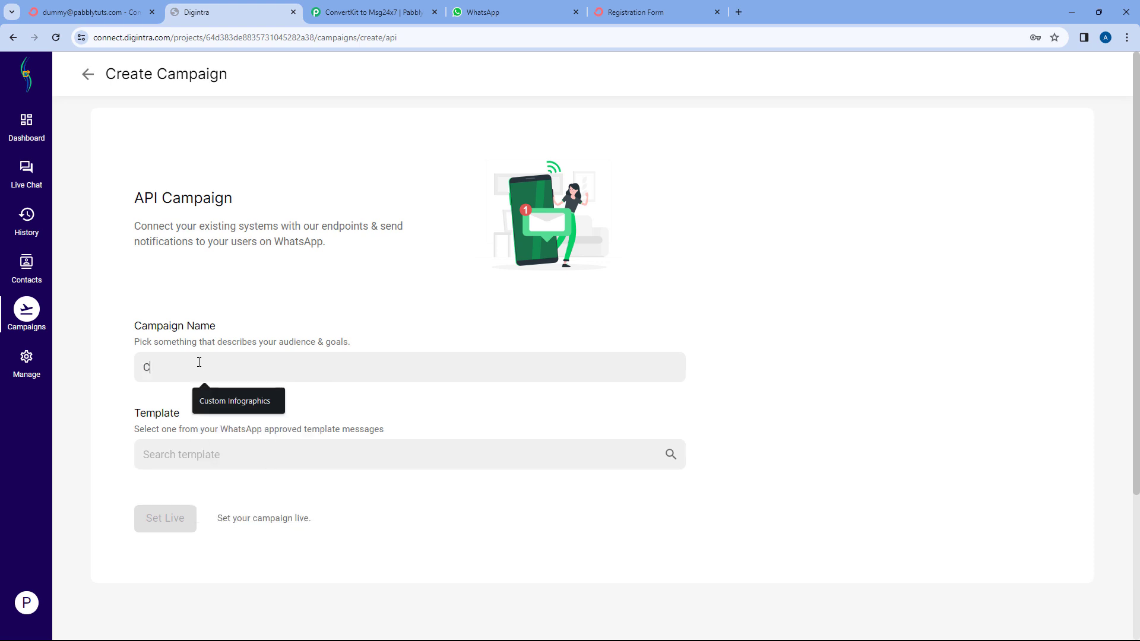
text(on)
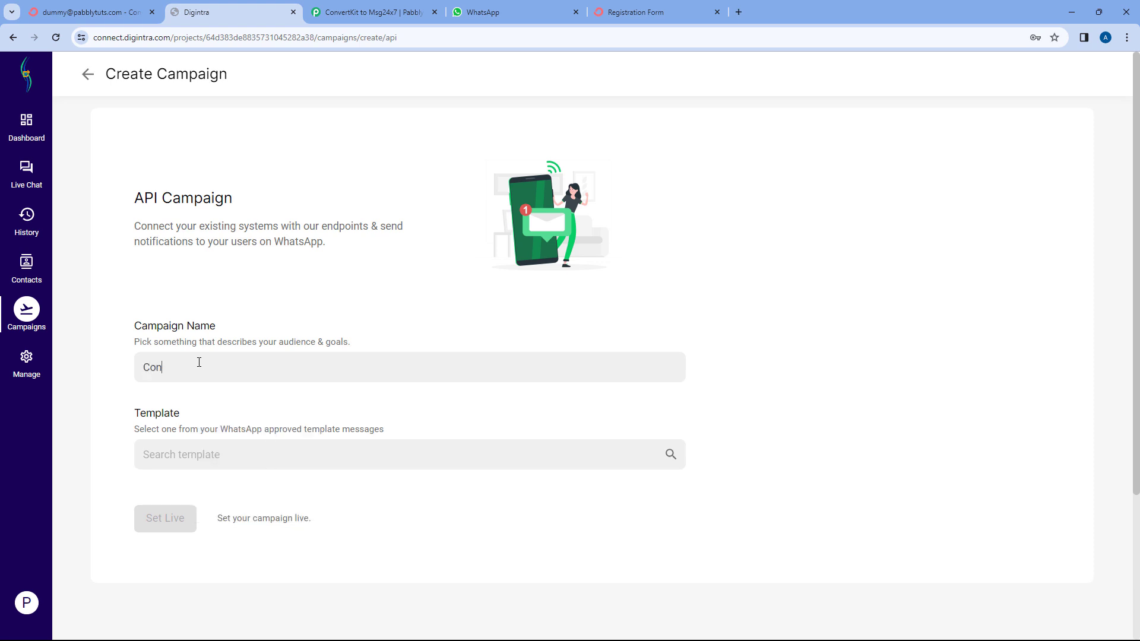
text(vertKit)
click(212, 409)
Assign the new_user template, set the ConvertKit campaign live and open its overview.
click(214, 455)
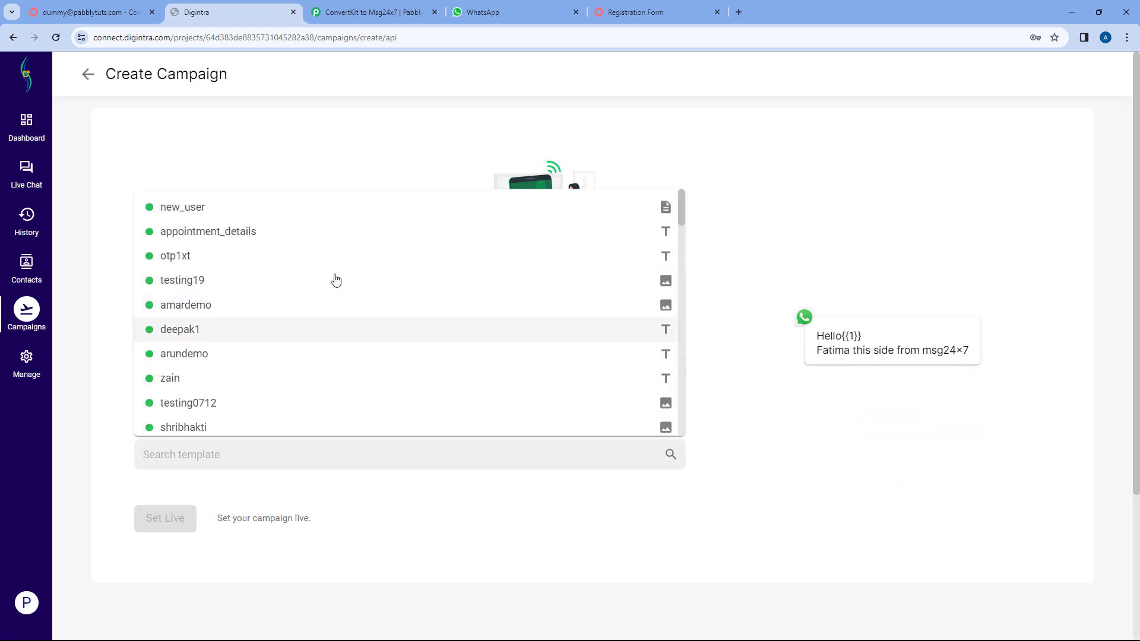
scroll(333, 279, down, 5)
scroll(356, 320, up, 5)
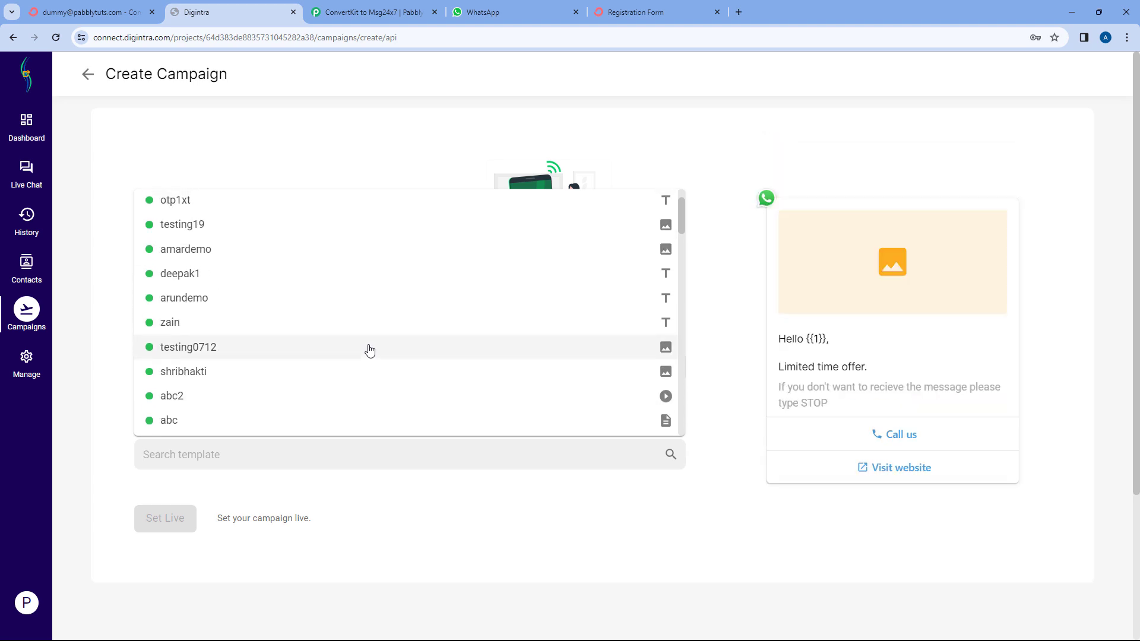
scroll(369, 348, down, 3)
scroll(369, 350, down, 3)
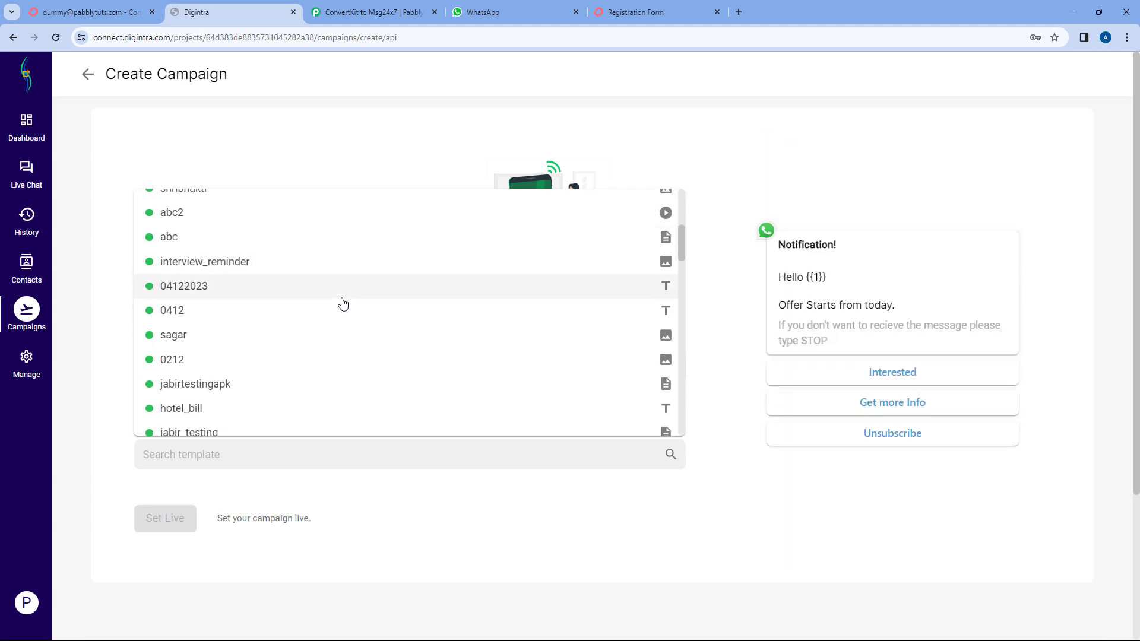
scroll(306, 333, up, 6)
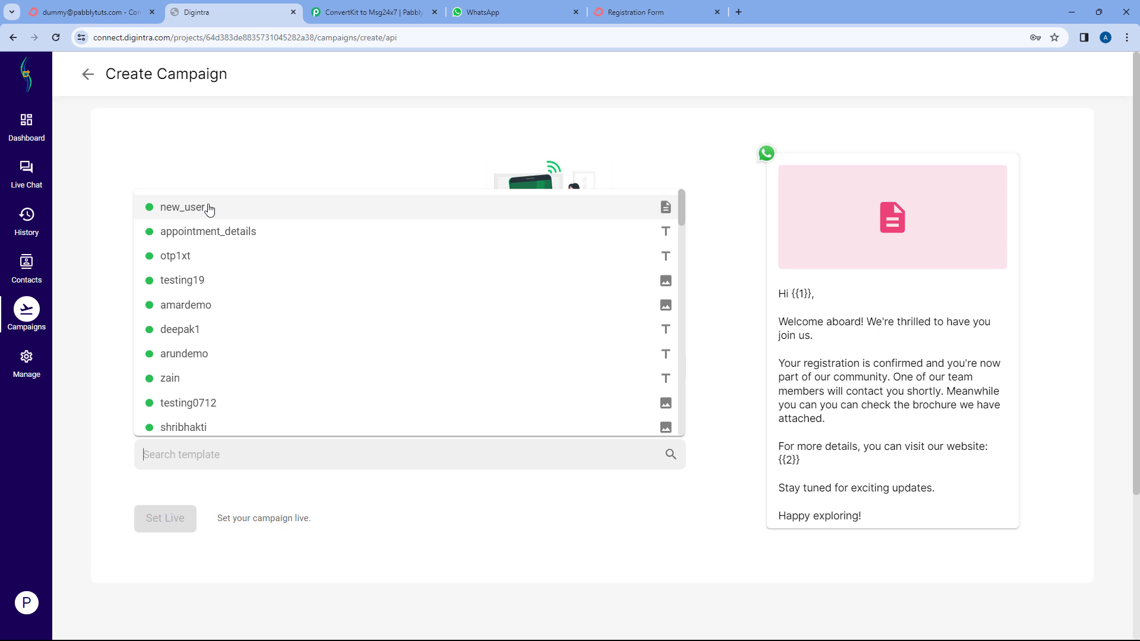
click(209, 208)
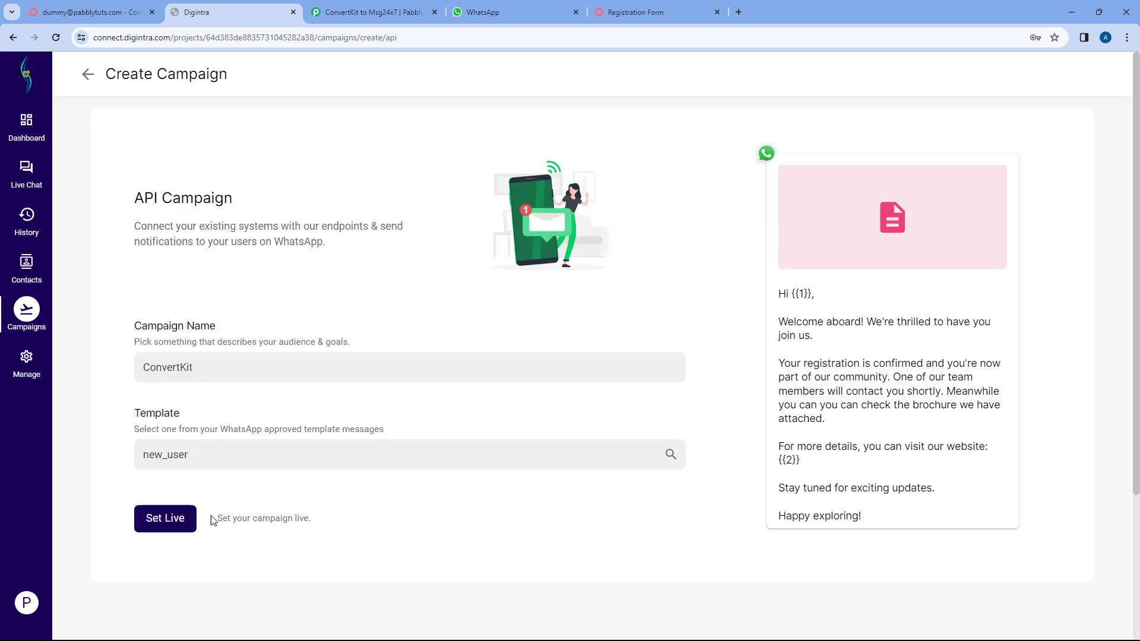
click(171, 519)
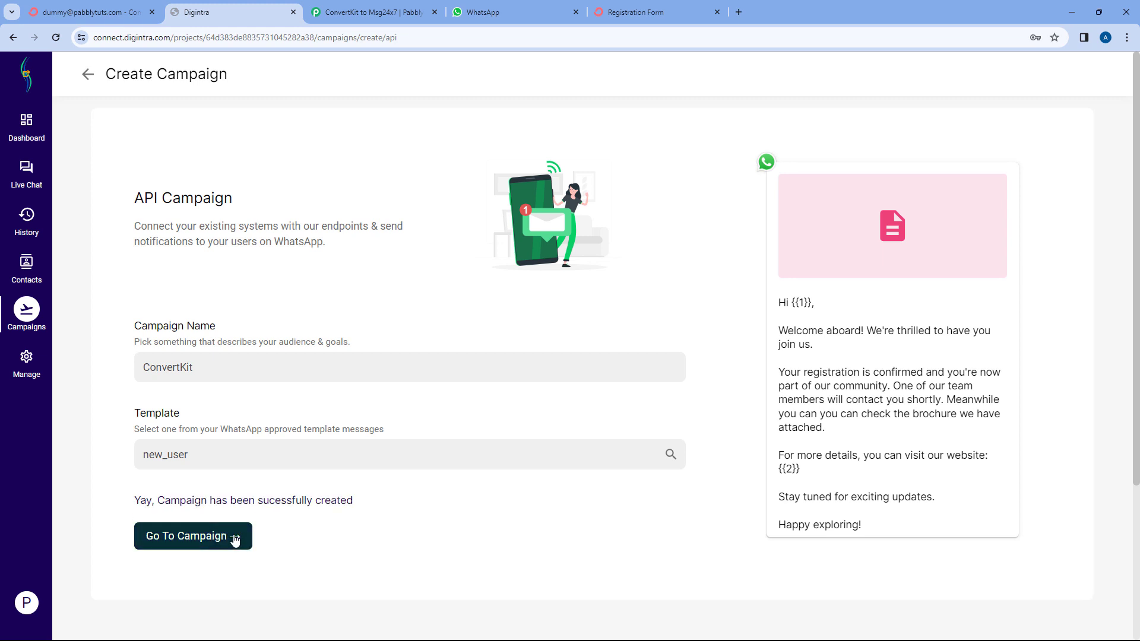
click(235, 540)
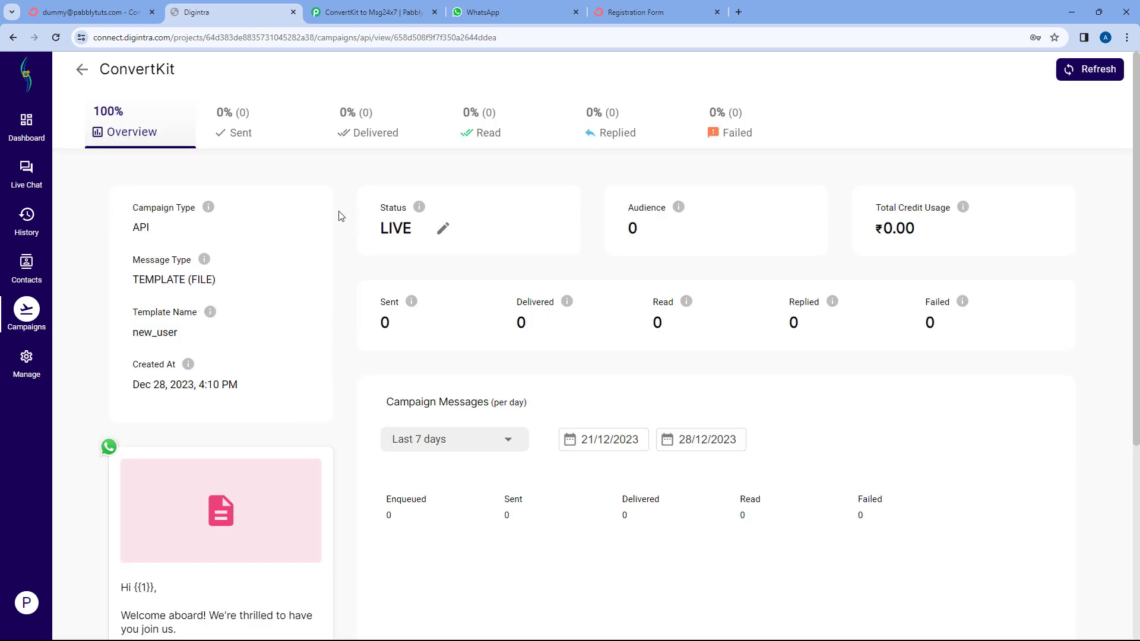
Inspect the {{1}} name and {{2}} website placeholders in the new_user template preview.
scroll(347, 215, down, 1)
scroll(304, 250, up, 1)
scroll(324, 285, down, 4)
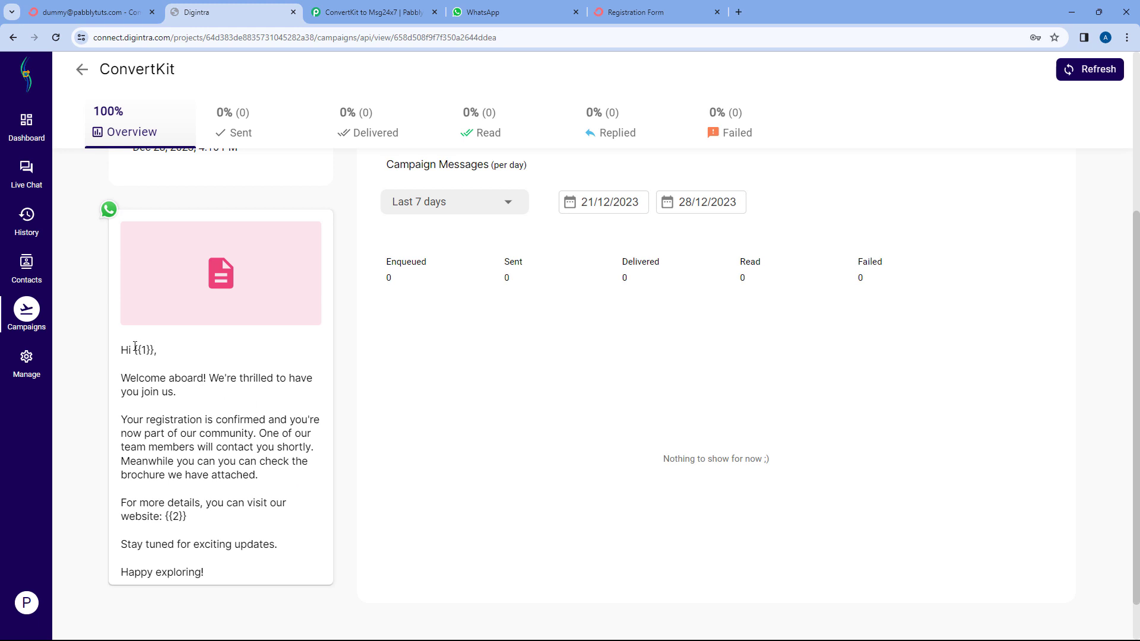
drag(136, 347, 154, 347)
drag(186, 516, 170, 516)
click(284, 222)
Copy the campaign name ConvertKit to the clipboard.
double_click(149, 67)
right_click(150, 67)
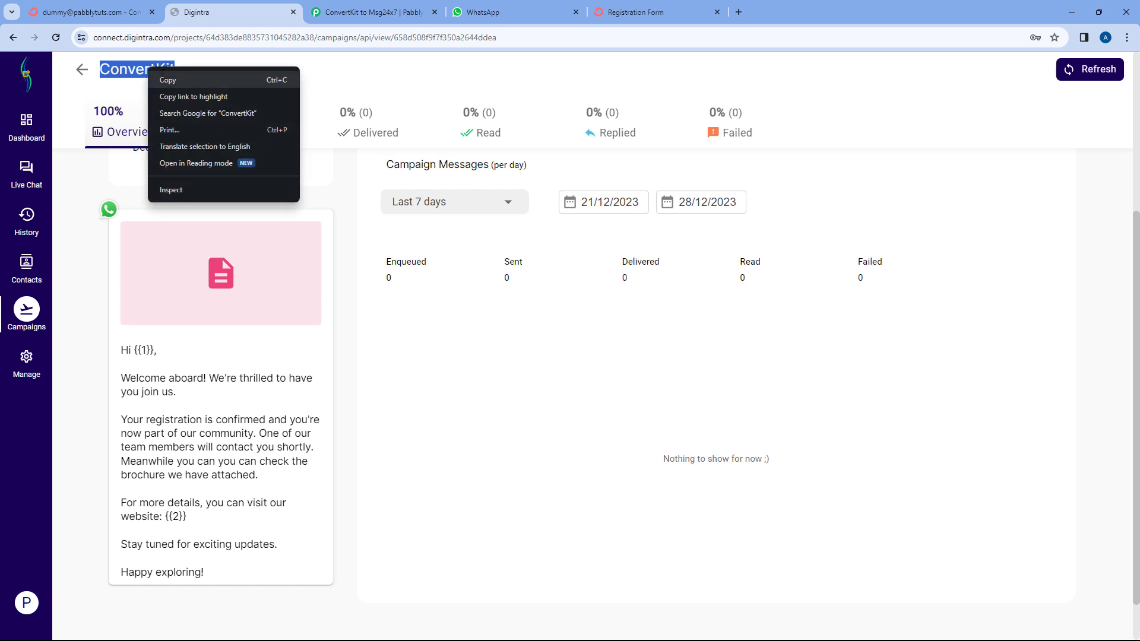
click(163, 80)
Paste ConvertKit into the MSG24x7 action's Campaign Name field.
click(374, 12)
click(345, 193)
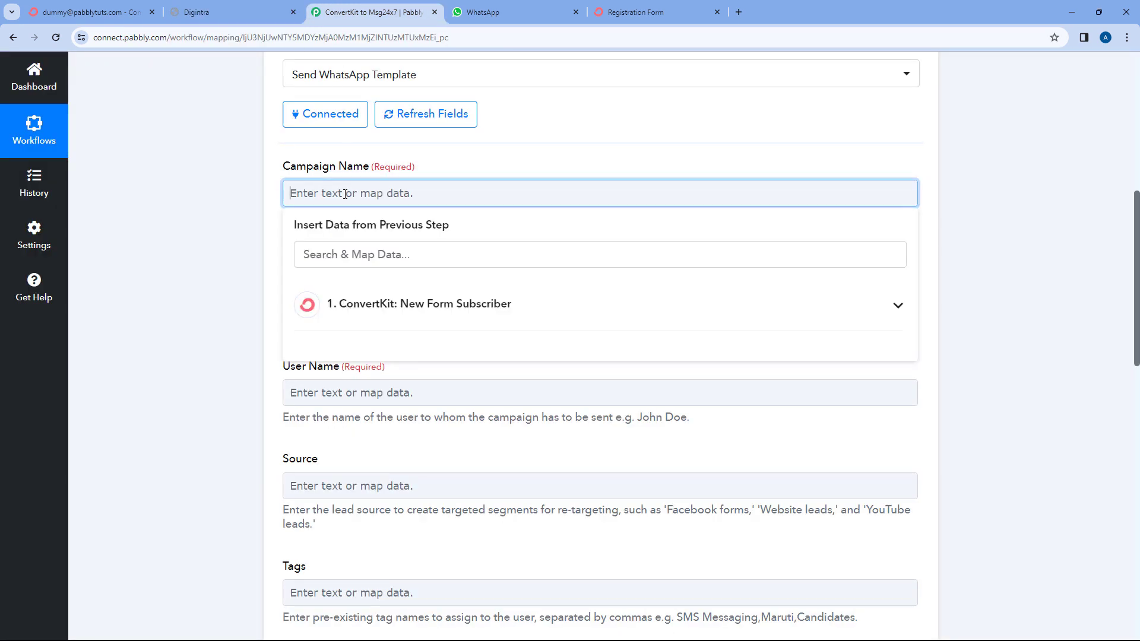
right_click(344, 193)
click(380, 307)
click(243, 237)
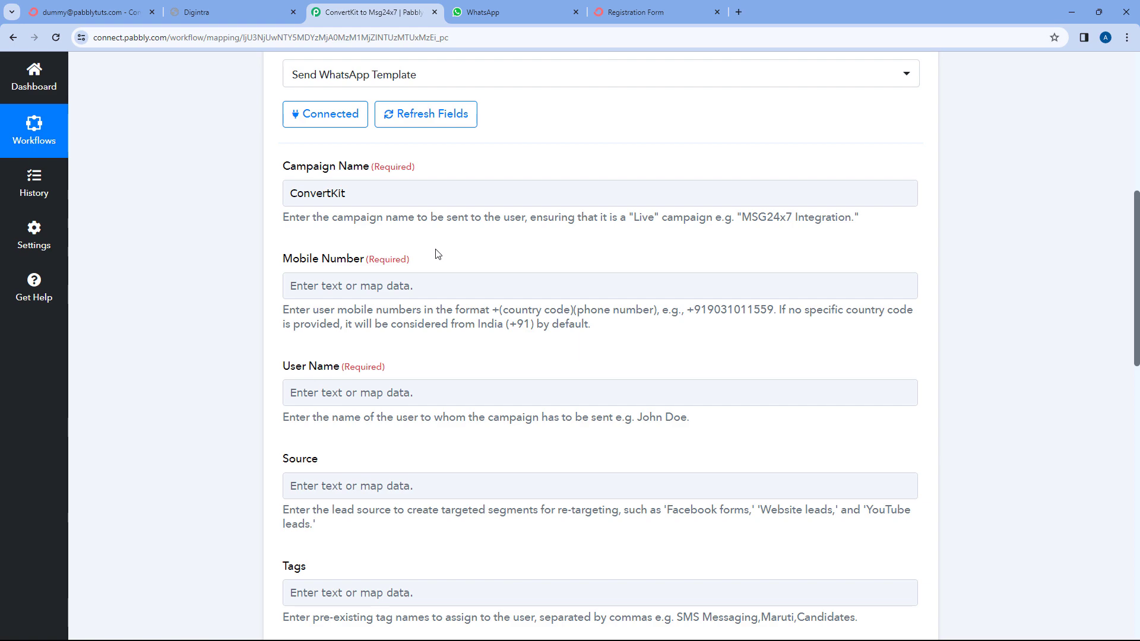
Check the sample Mobile No value captured by the ConvertKit trigger.
scroll(504, 224, up, 8)
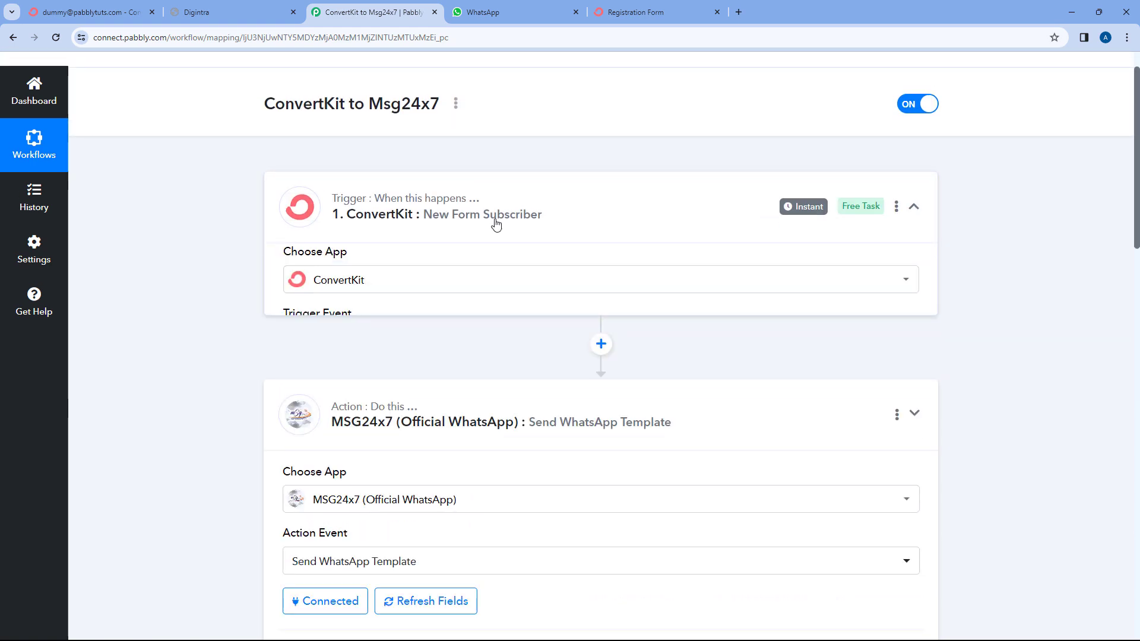
scroll(209, 285, down, 7)
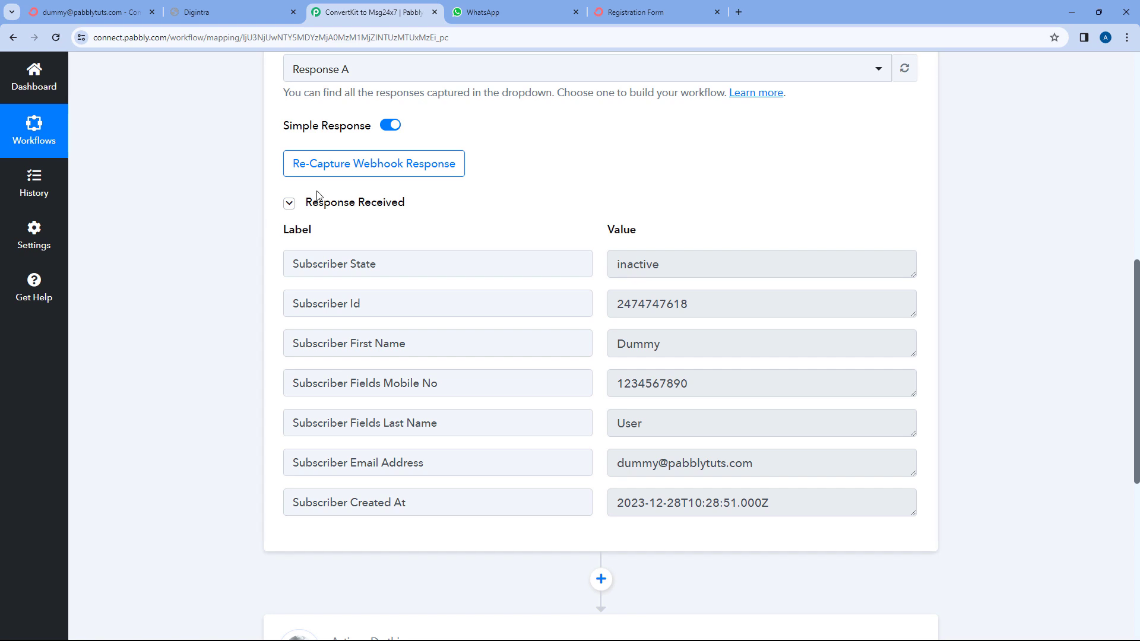
scroll(594, 210, down, 2)
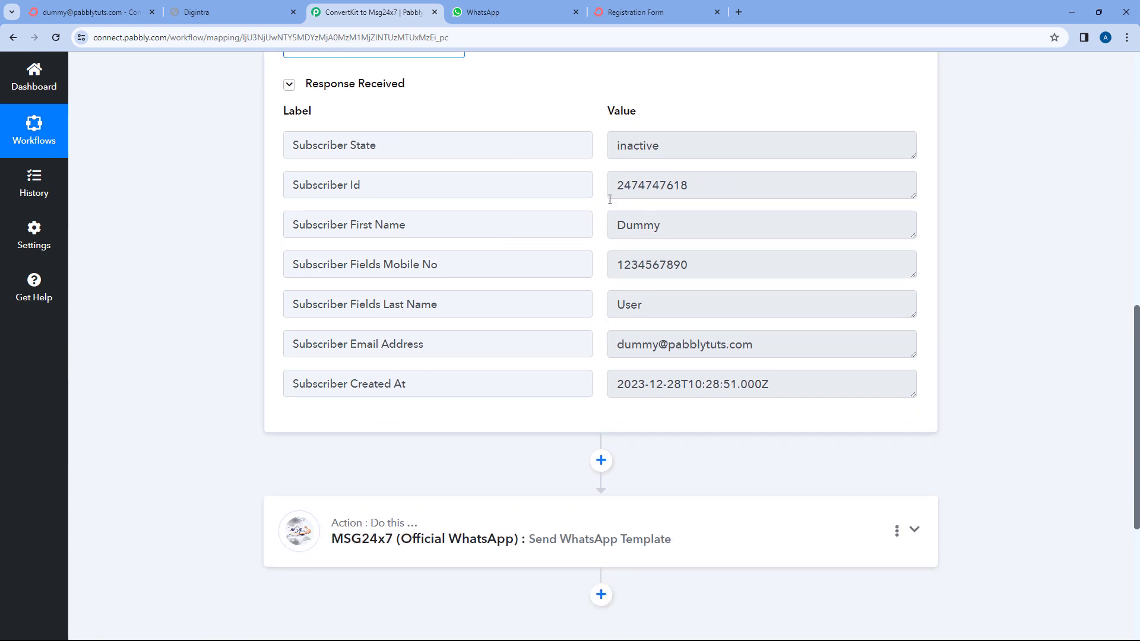
drag(690, 266, 610, 264)
click(602, 262)
drag(711, 266, 606, 265)
click(600, 265)
Map the ConvertKit subscriber's Mobile No field into the action's Mobile Number.
scroll(237, 339, down, 3)
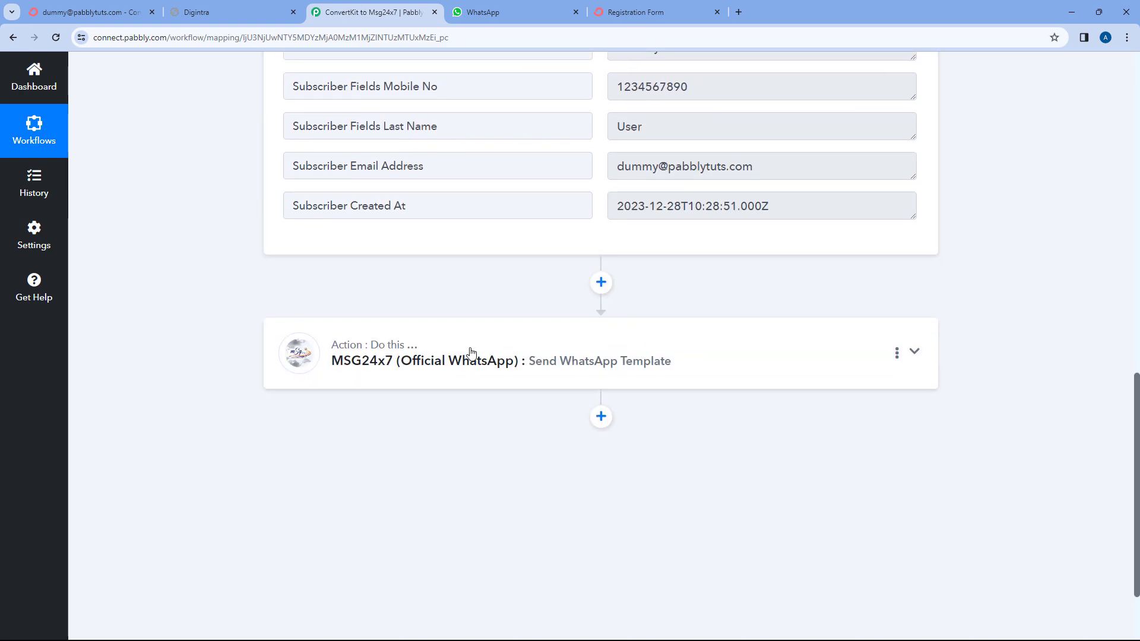
click(467, 355)
scroll(237, 339, down, 4)
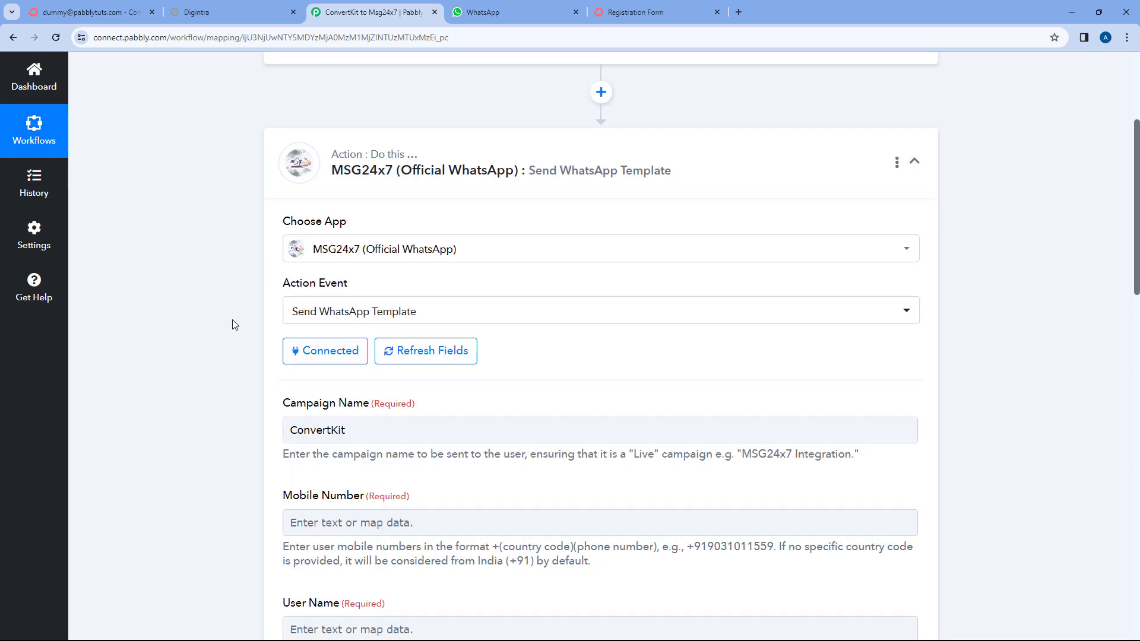
scroll(233, 325, down, 1)
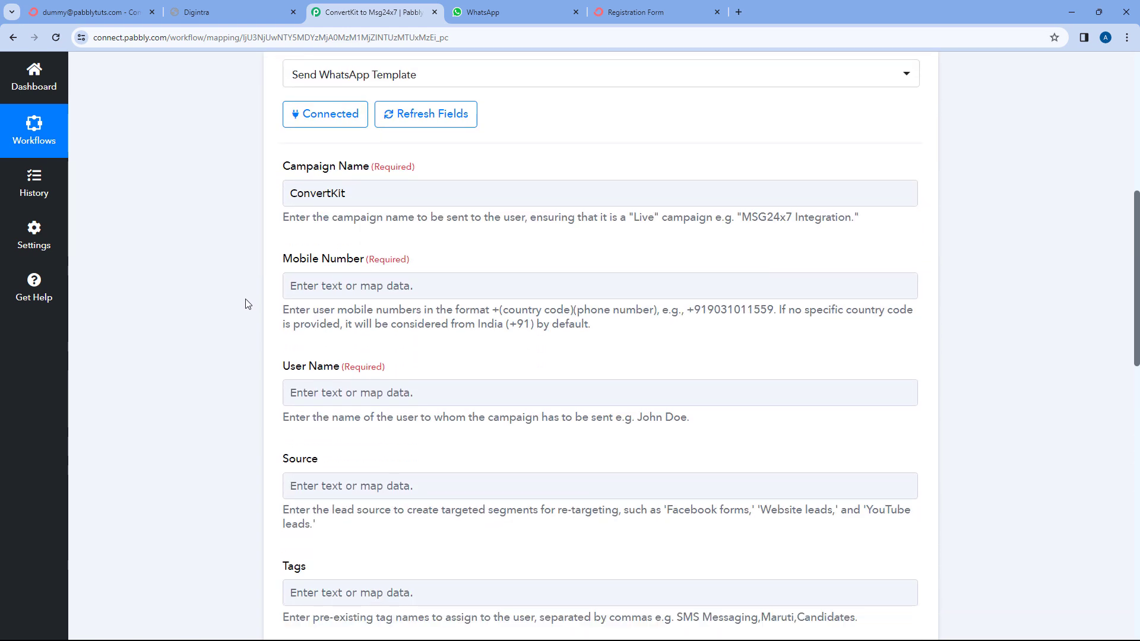
click(295, 286)
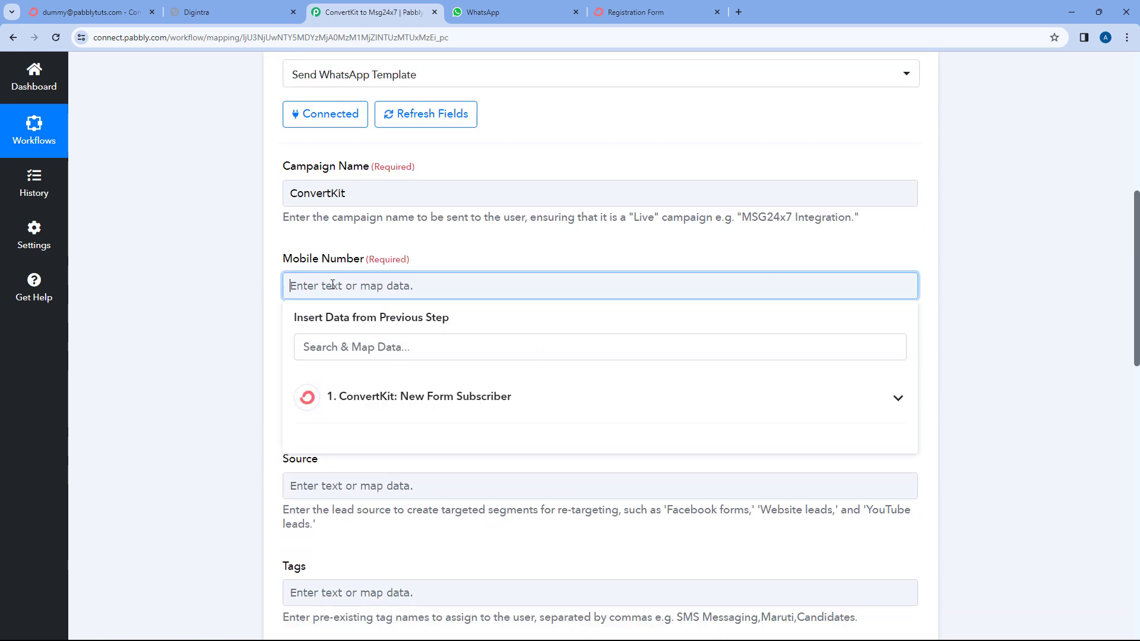
scroll(238, 287, down, 1)
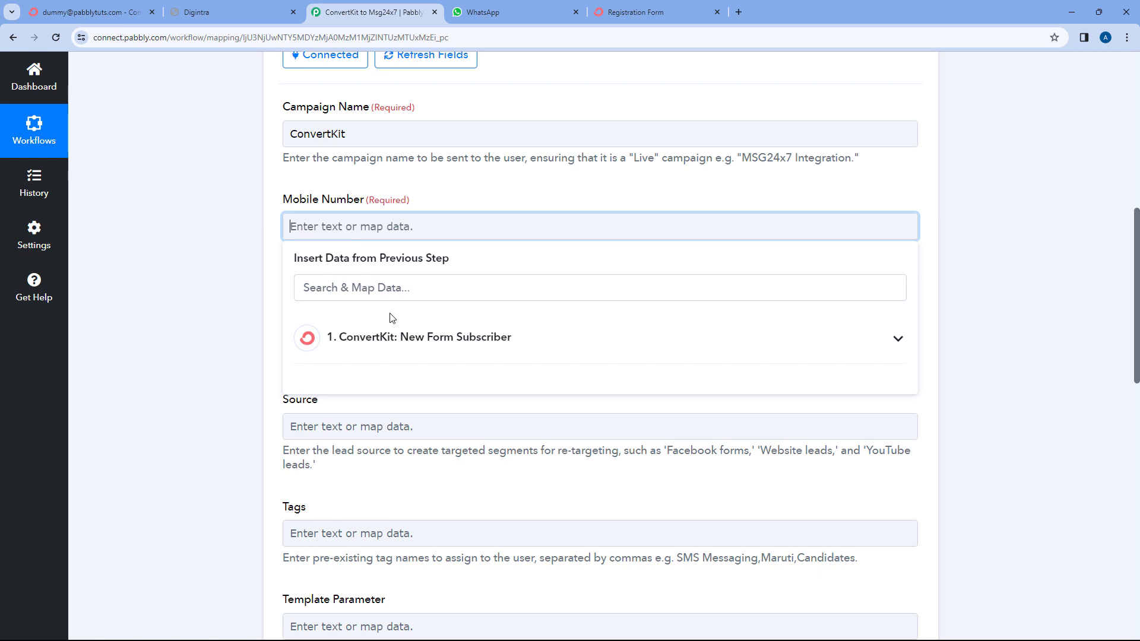
click(532, 334)
scroll(256, 324, down, 1)
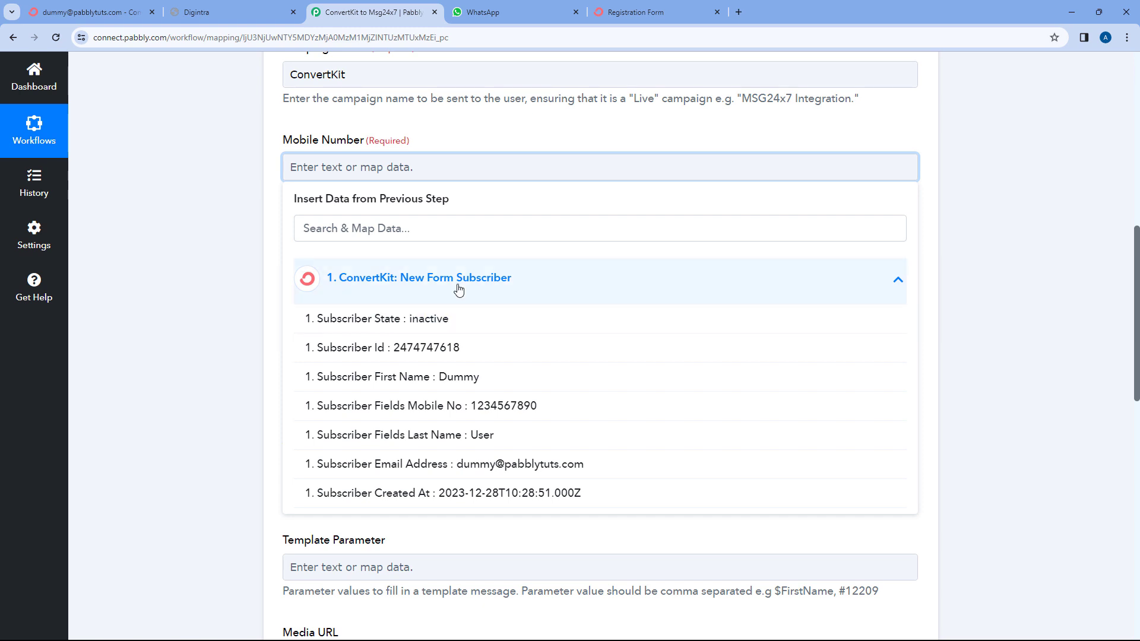
click(434, 406)
click(232, 182)
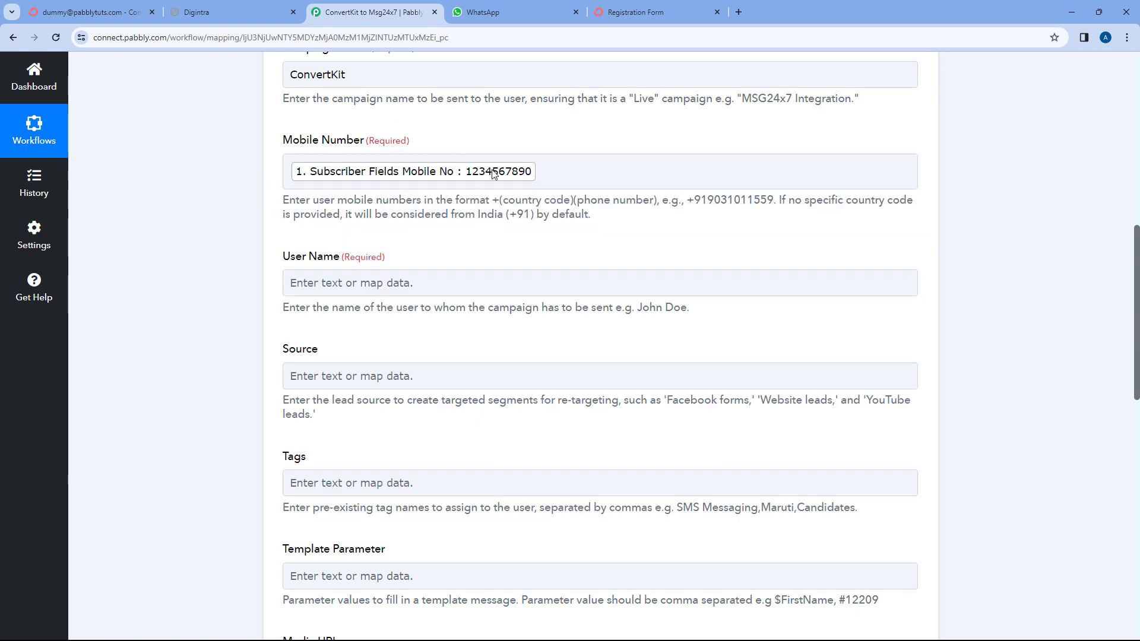
click(635, 8)
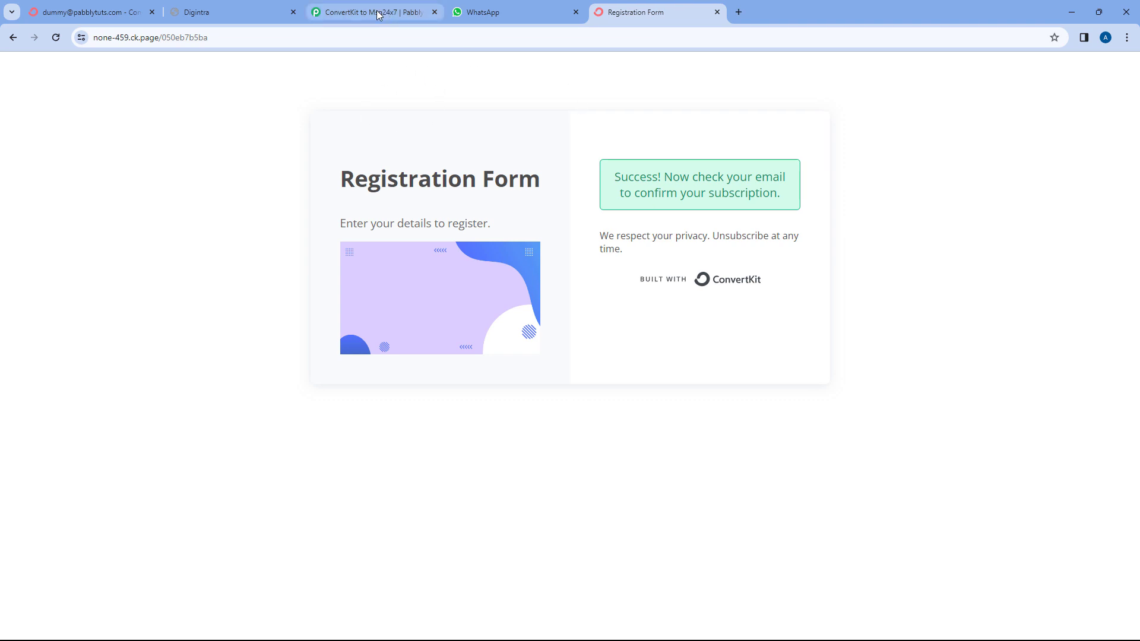
Check the subscriber's Mobile No. in ConvertKit, then return to the Pabbly workflow.
click(77, 6)
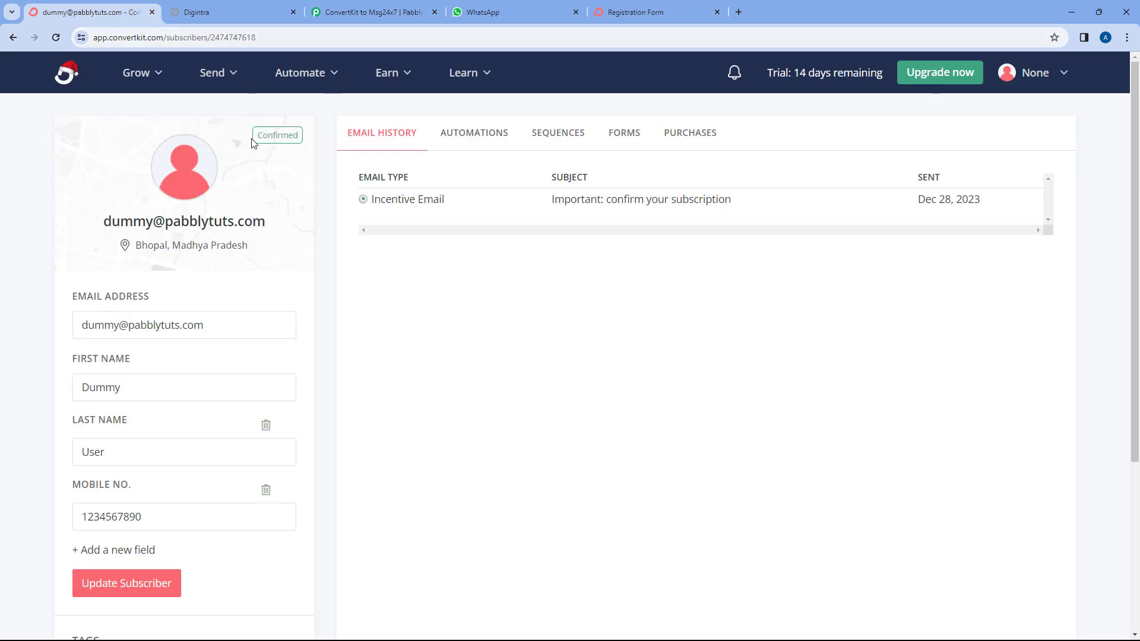
click(346, 7)
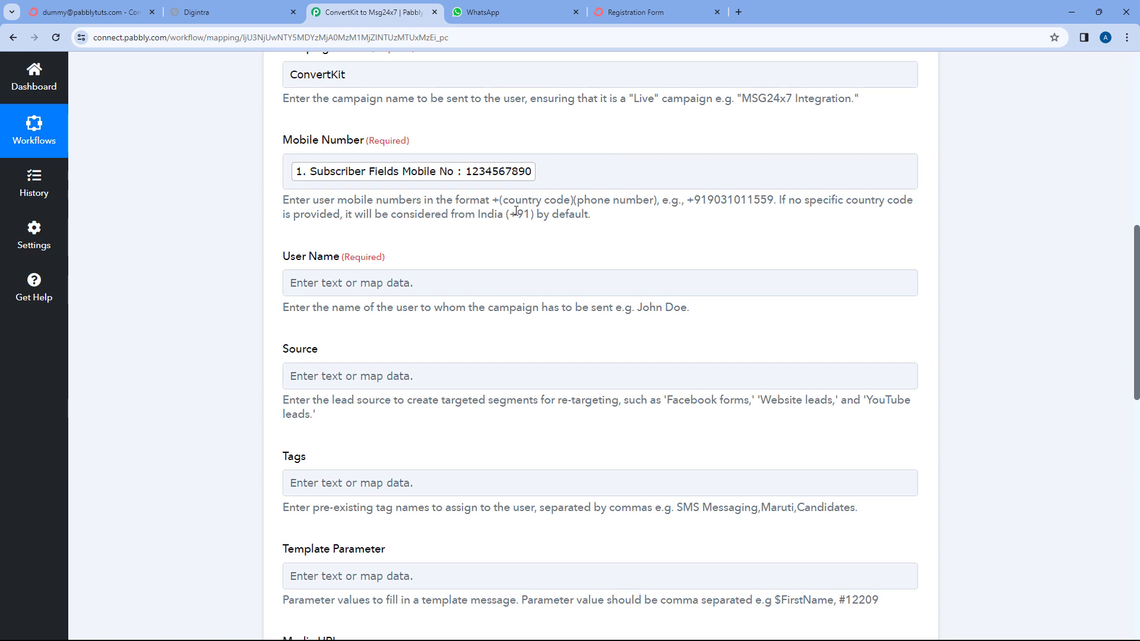
Prefix the mapped mobile number with the +91 country code.
drag(529, 212, 511, 213)
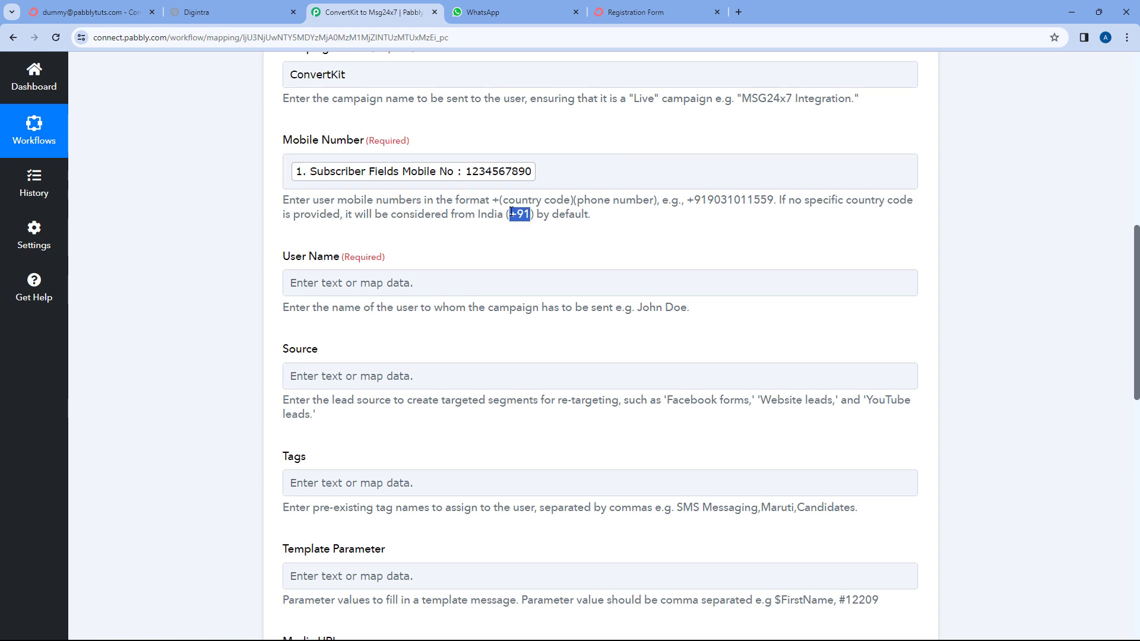
click(481, 232)
click(289, 176)
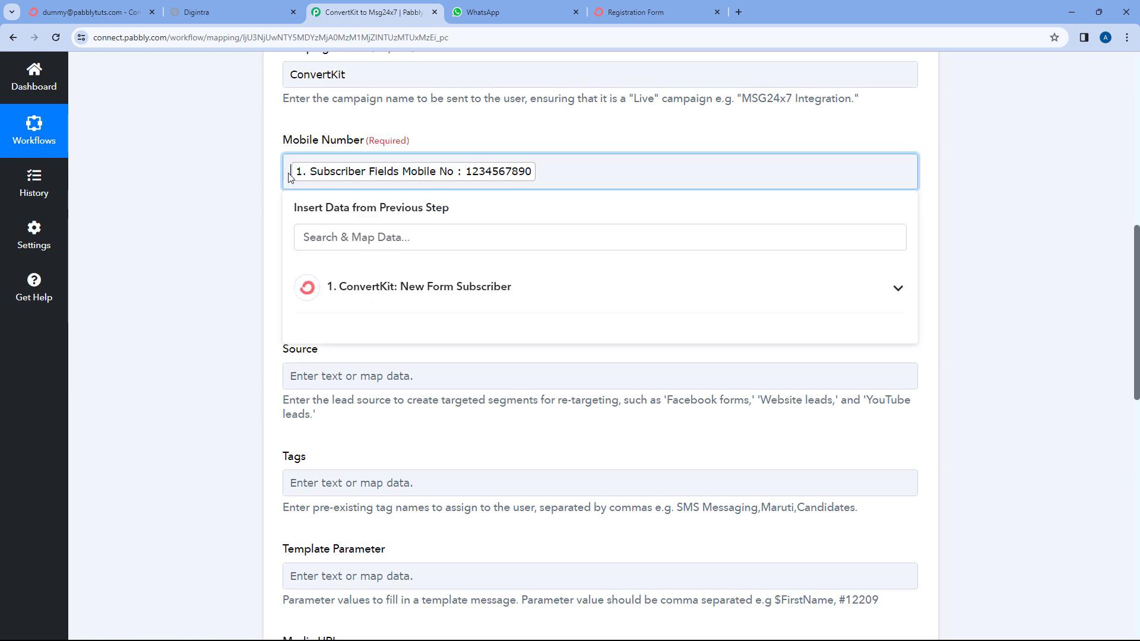
text(+91)
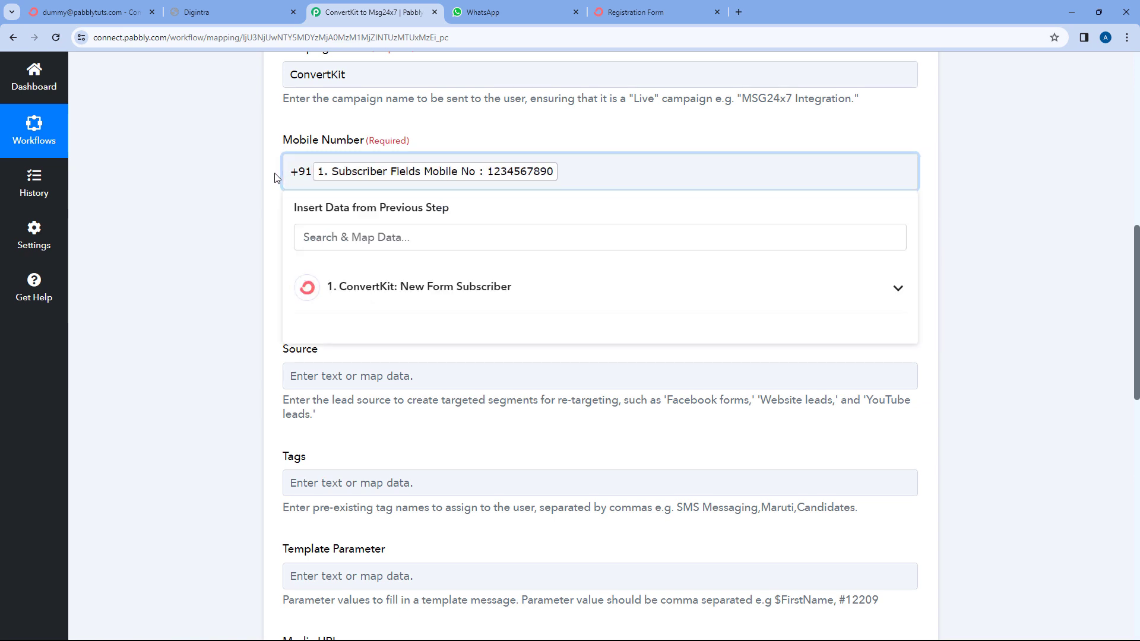
click(275, 175)
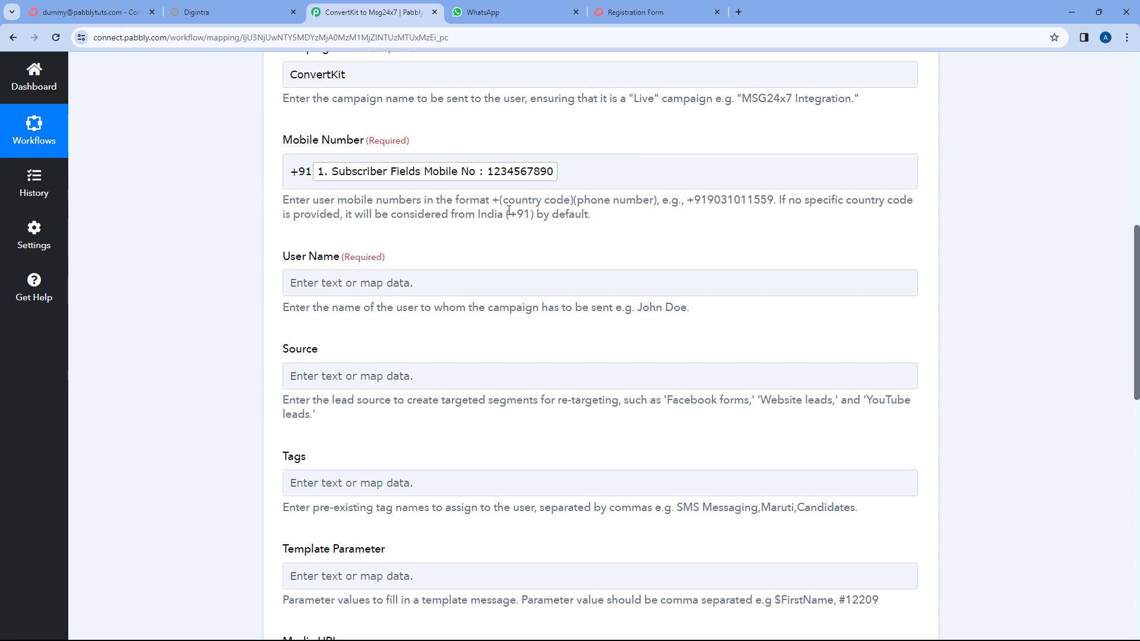
drag(533, 215, 511, 215)
click(492, 238)
Recheck the subscriber's first and last name values in the Response Received table.
scroll(450, 237, down, 1)
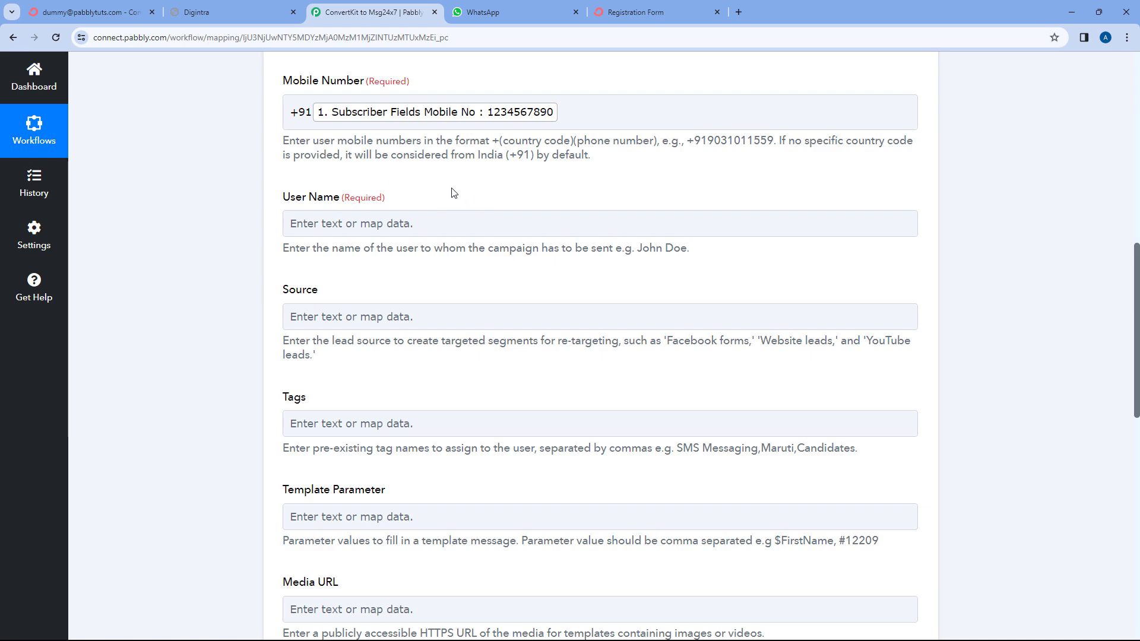
scroll(450, 192, up, 10)
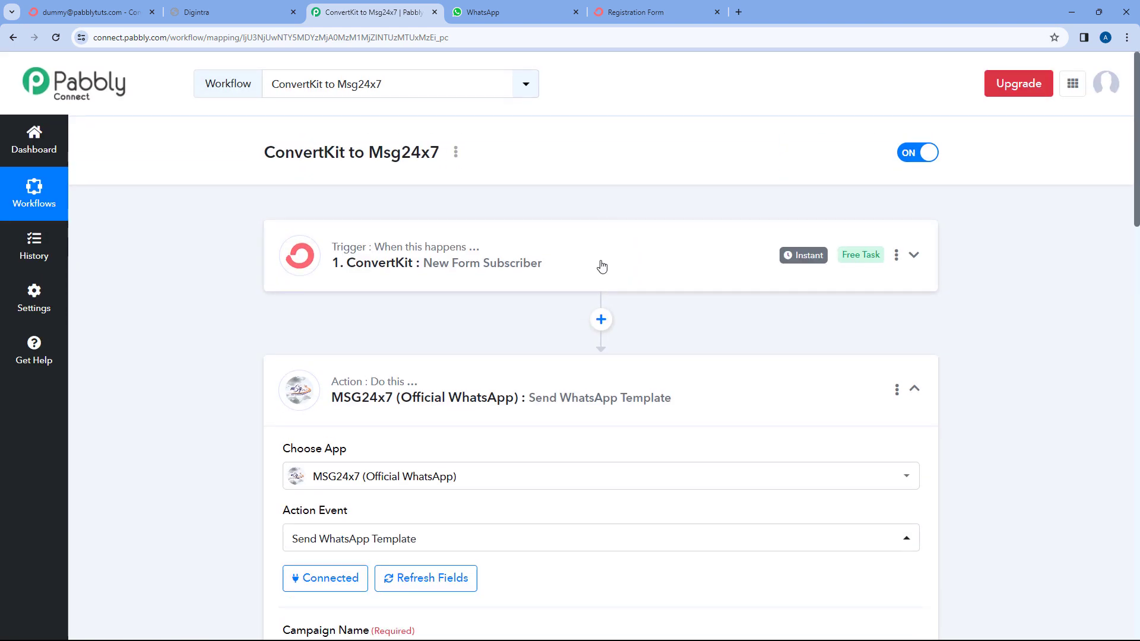
scroll(231, 290, down, 10)
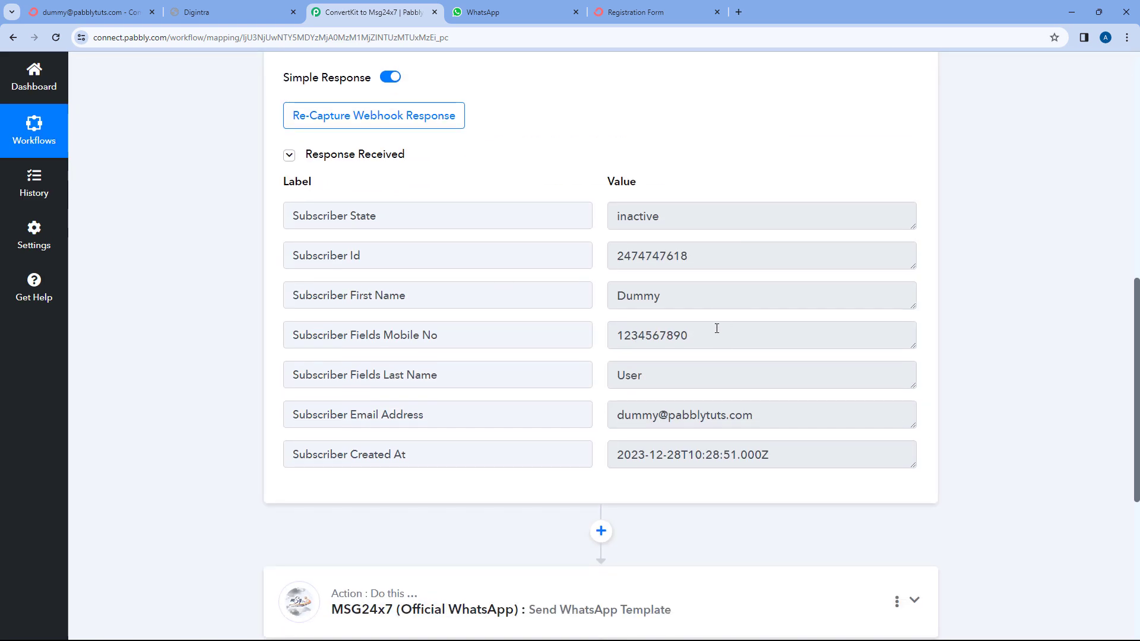
click(672, 291)
click(629, 373)
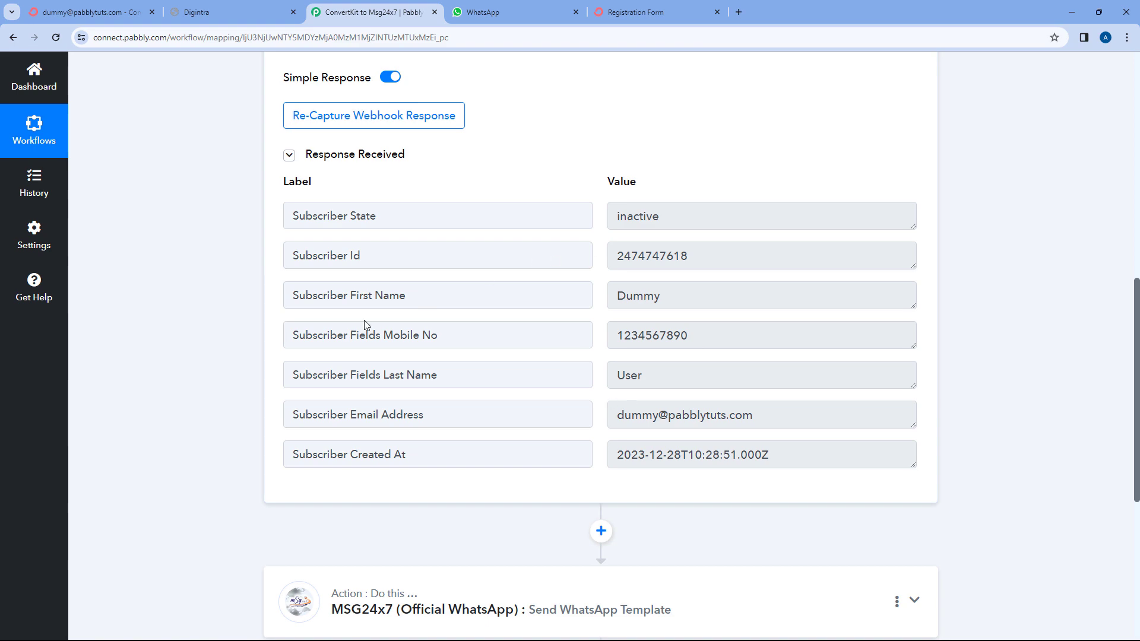
Expand the MSG24x7 Send WhatsApp Template action and map subscriber First Name plus Last Name into User Name.
scroll(217, 345, down, 5)
click(458, 324)
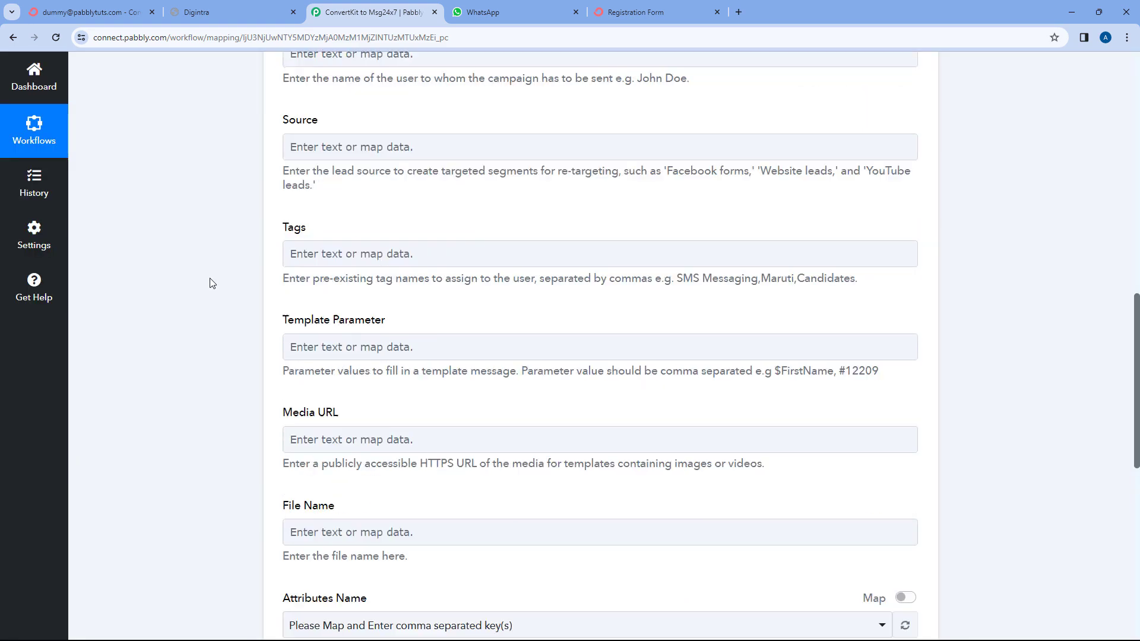
scroll(224, 288, down, 6)
scroll(226, 287, down, 1)
click(322, 223)
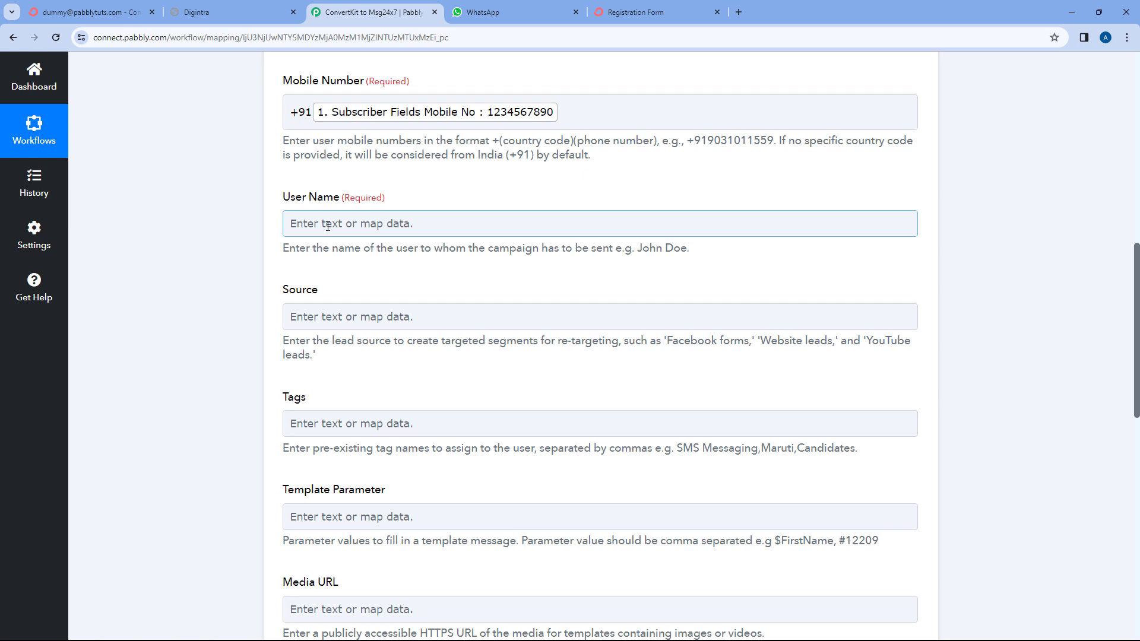
click(329, 224)
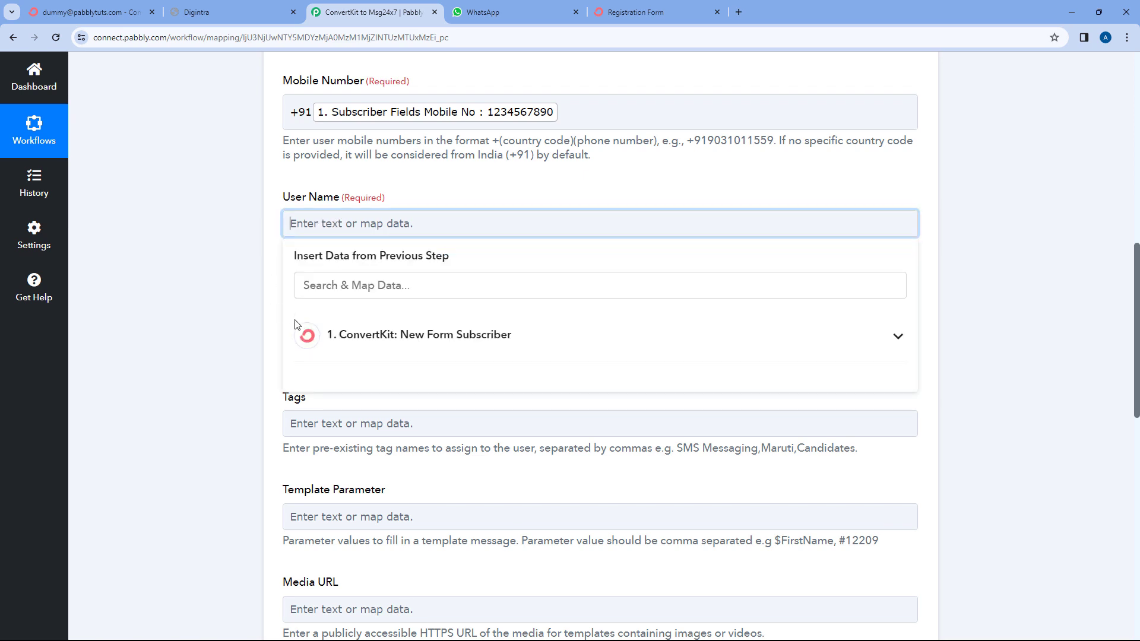
click(397, 335)
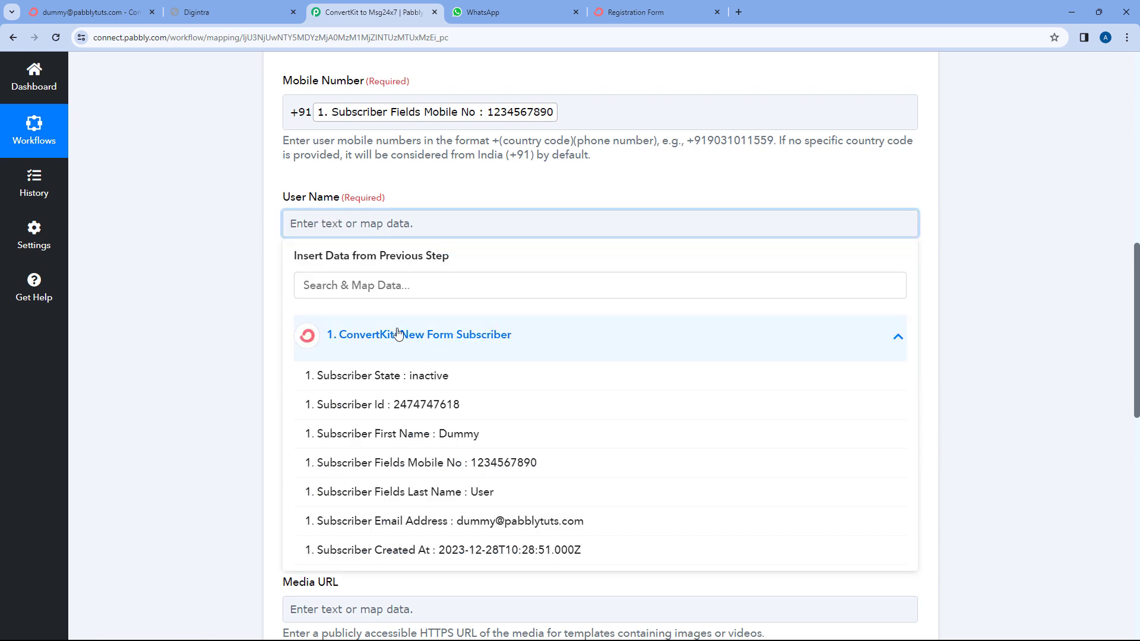
click(400, 434)
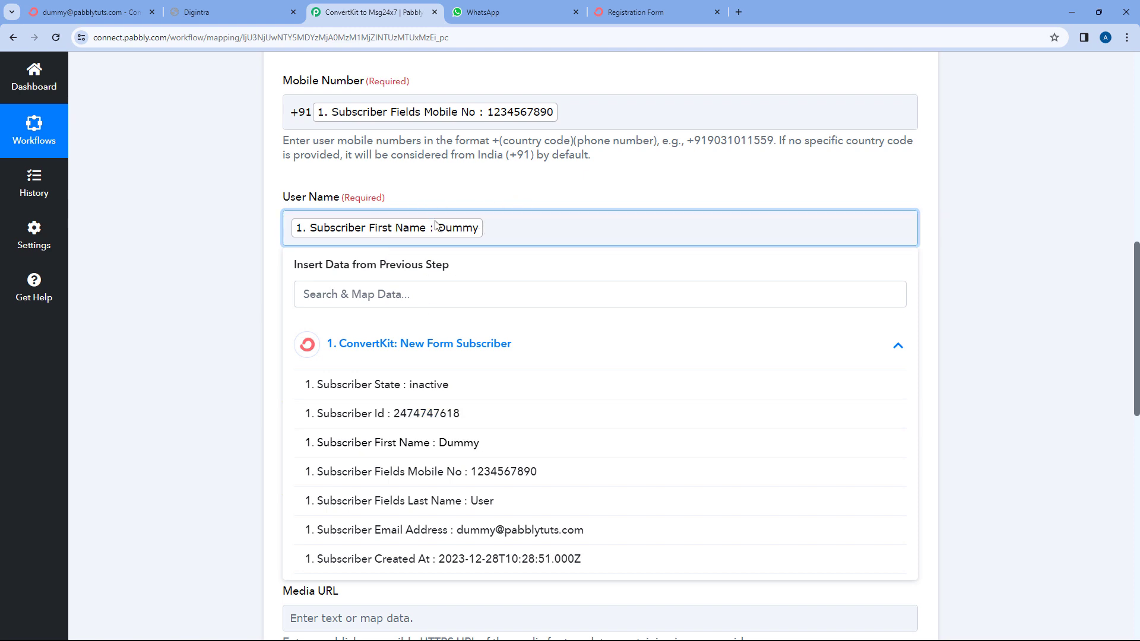
click(439, 505)
click(250, 315)
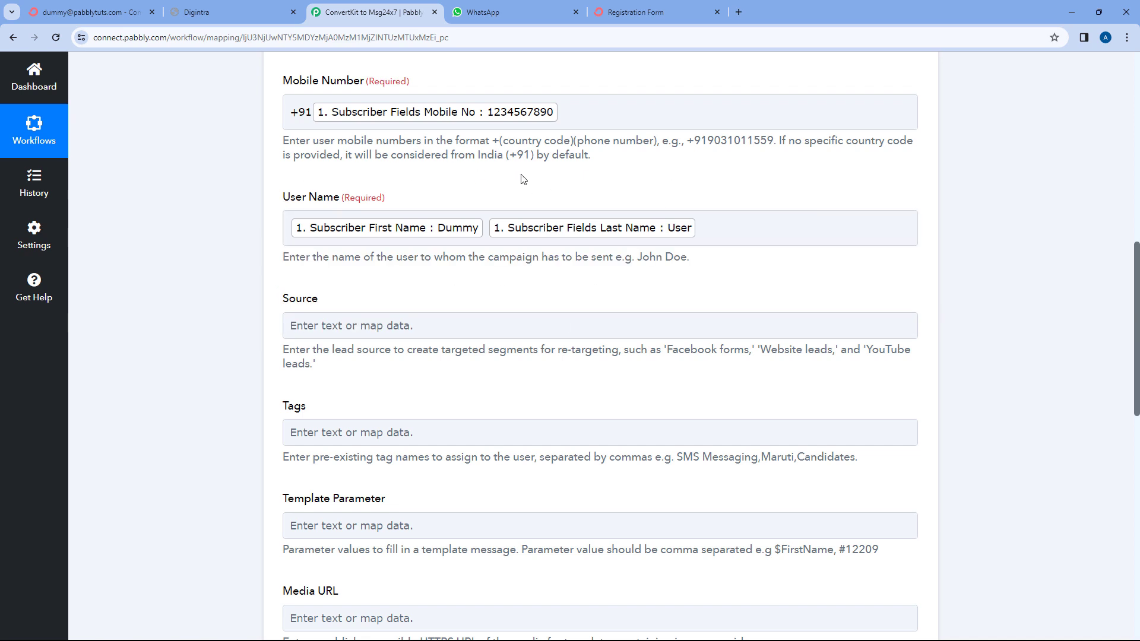
scroll(461, 270, down, 2)
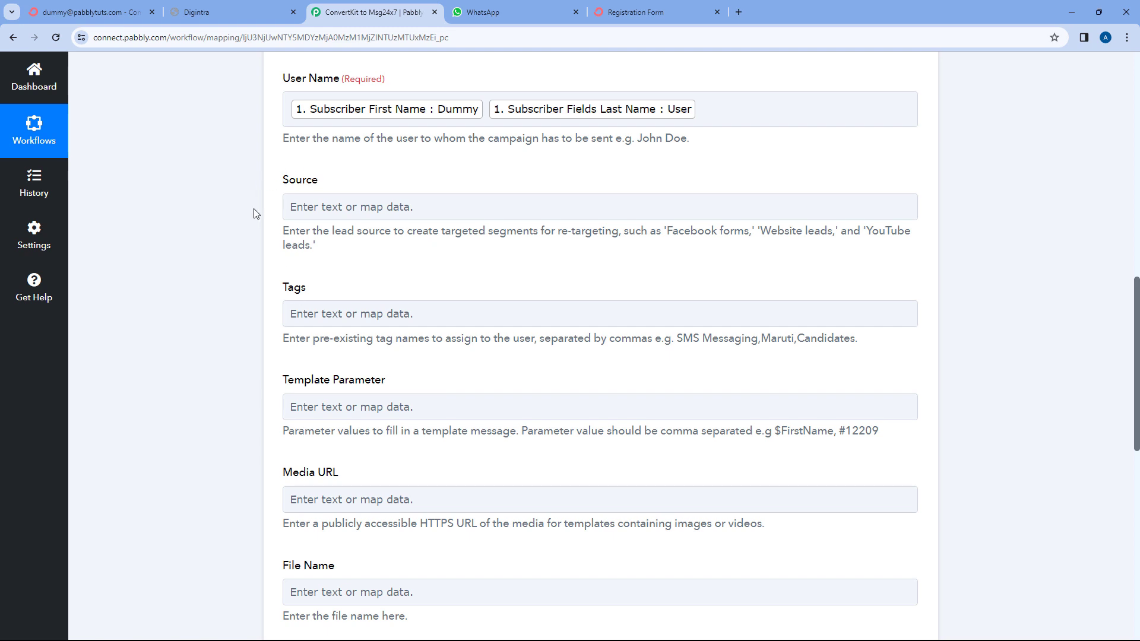
scroll(255, 227, down, 4)
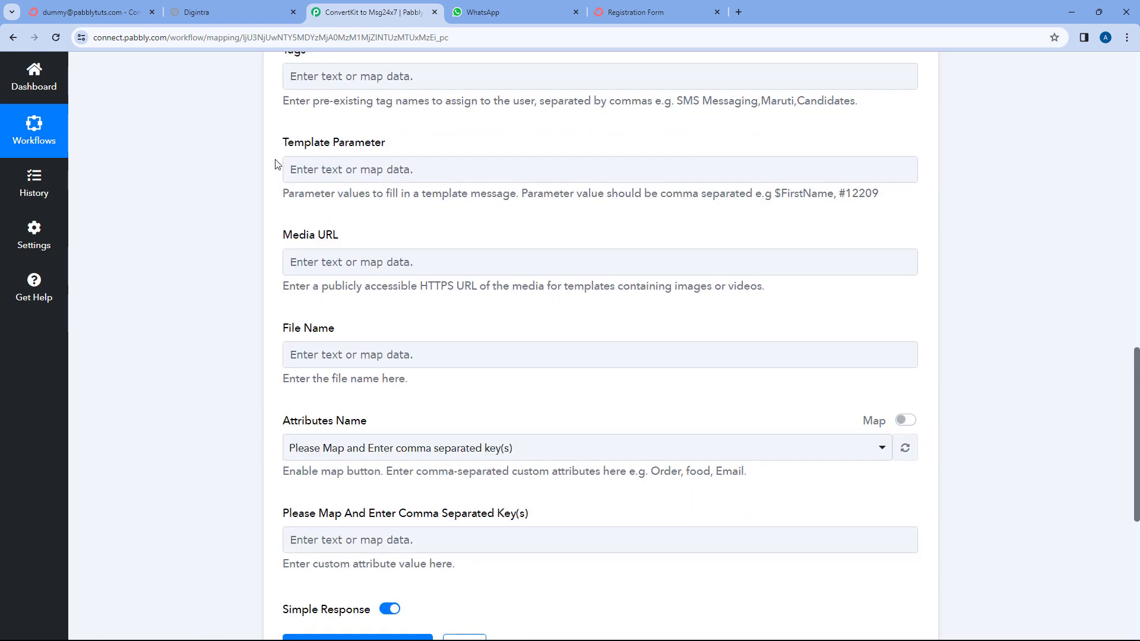
Review the Digintra welcome template's {{1}} greeting and {{2}} website placeholders.
click(234, 12)
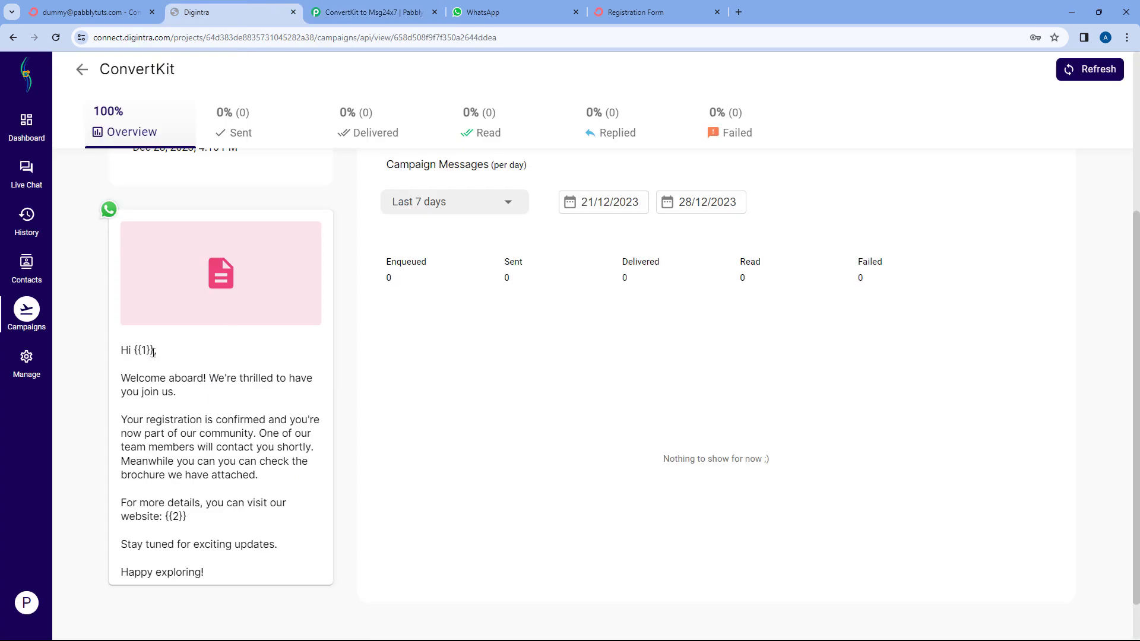
drag(154, 353, 130, 354)
drag(190, 519, 167, 517)
click(368, 12)
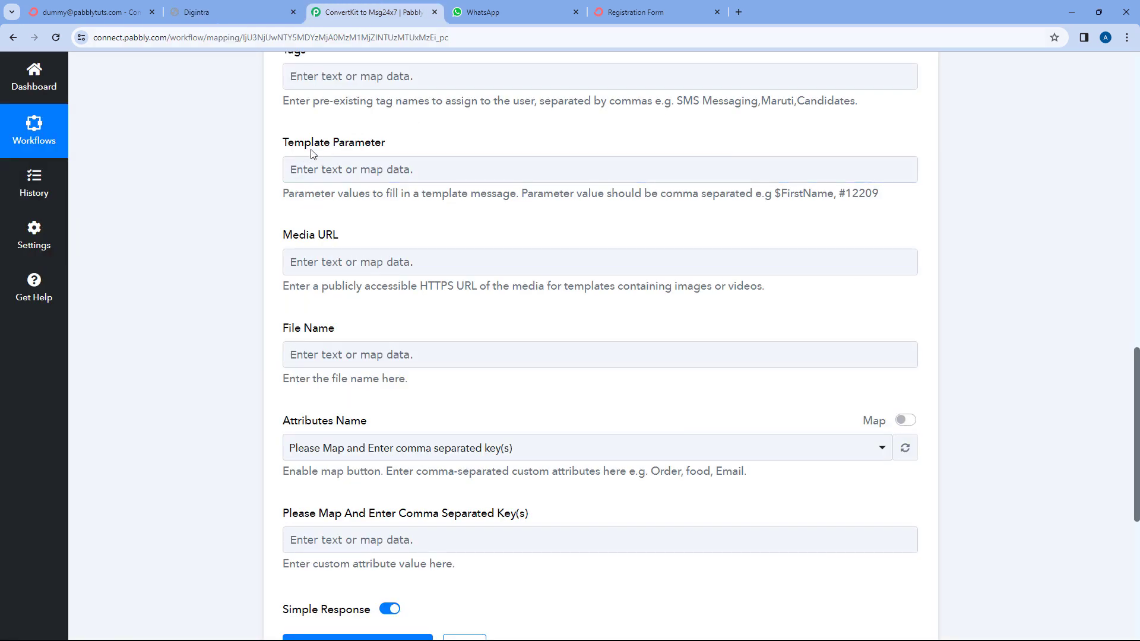
click(345, 171)
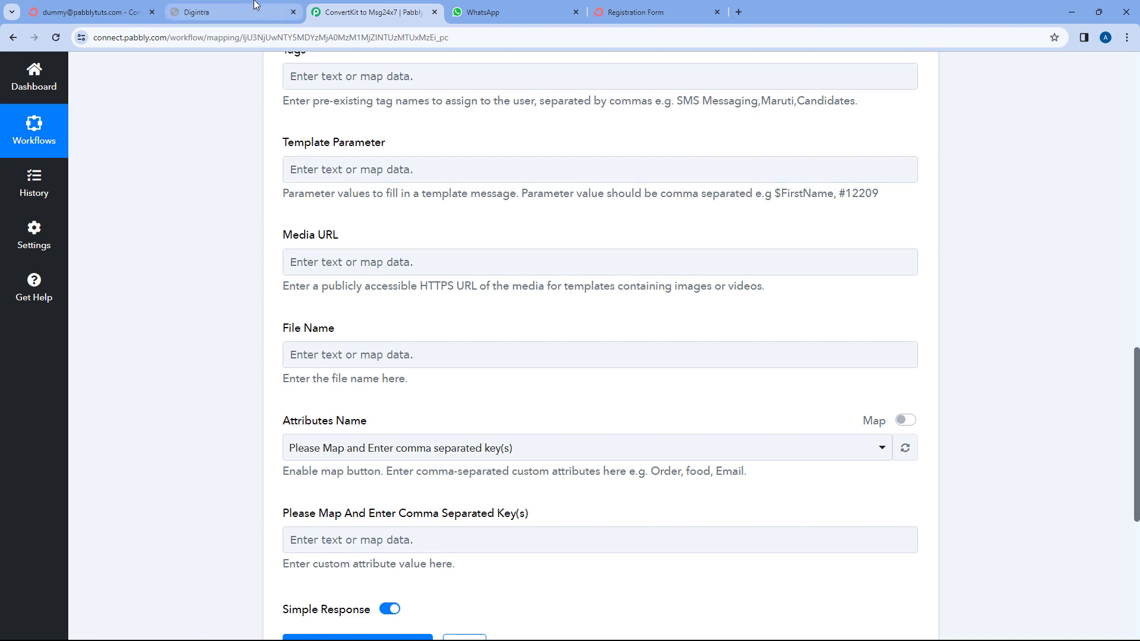
click(232, 12)
click(354, 5)
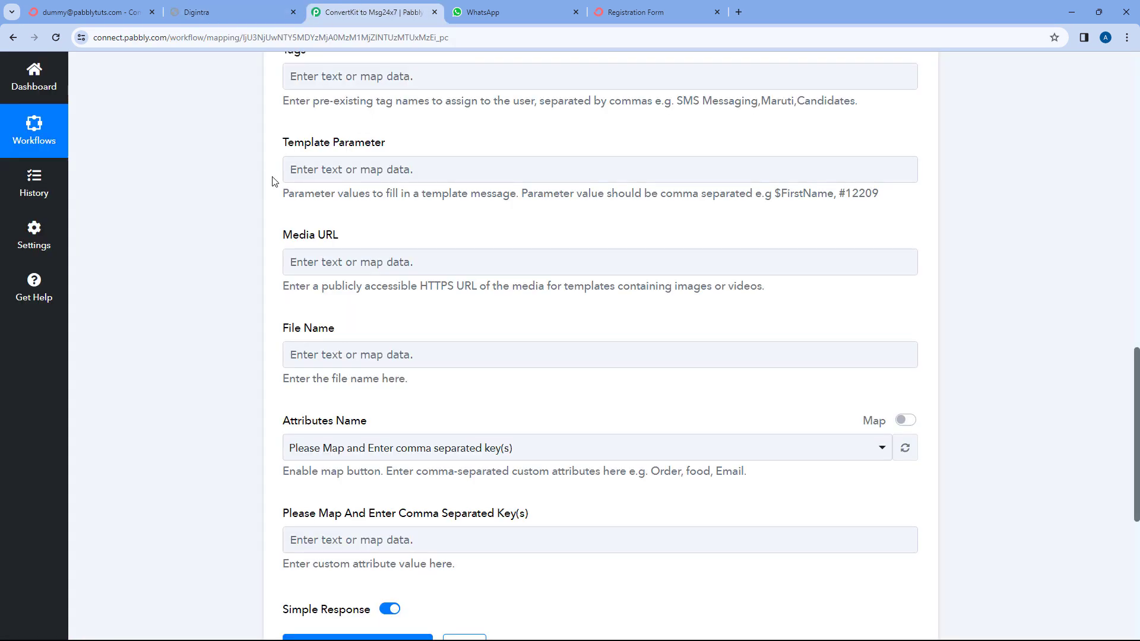
click(266, 13)
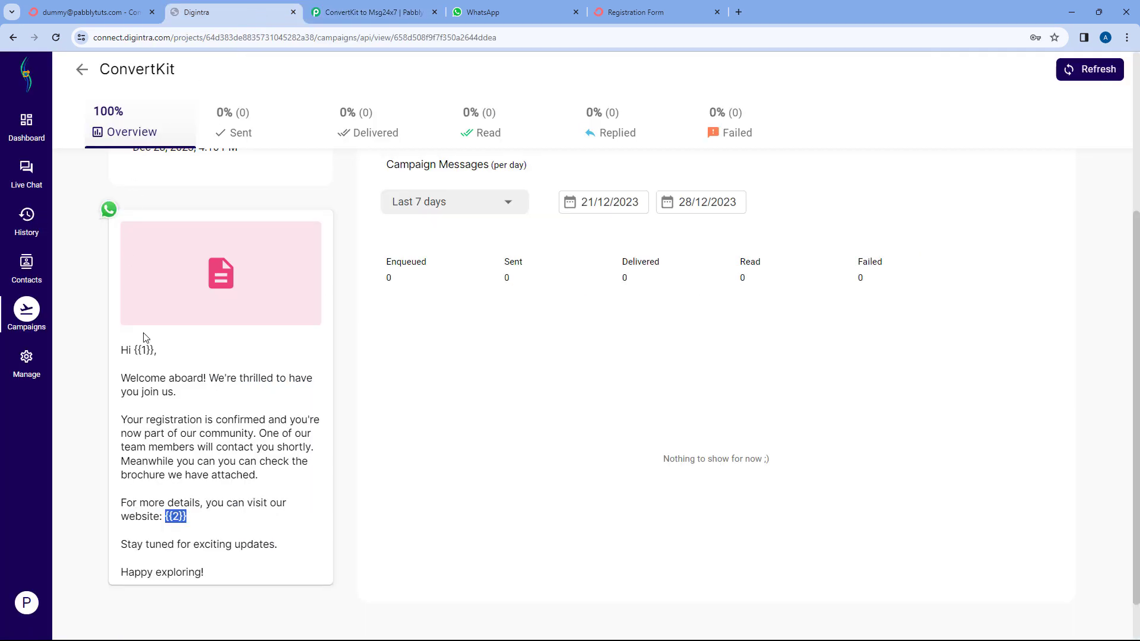
drag(134, 350, 155, 350)
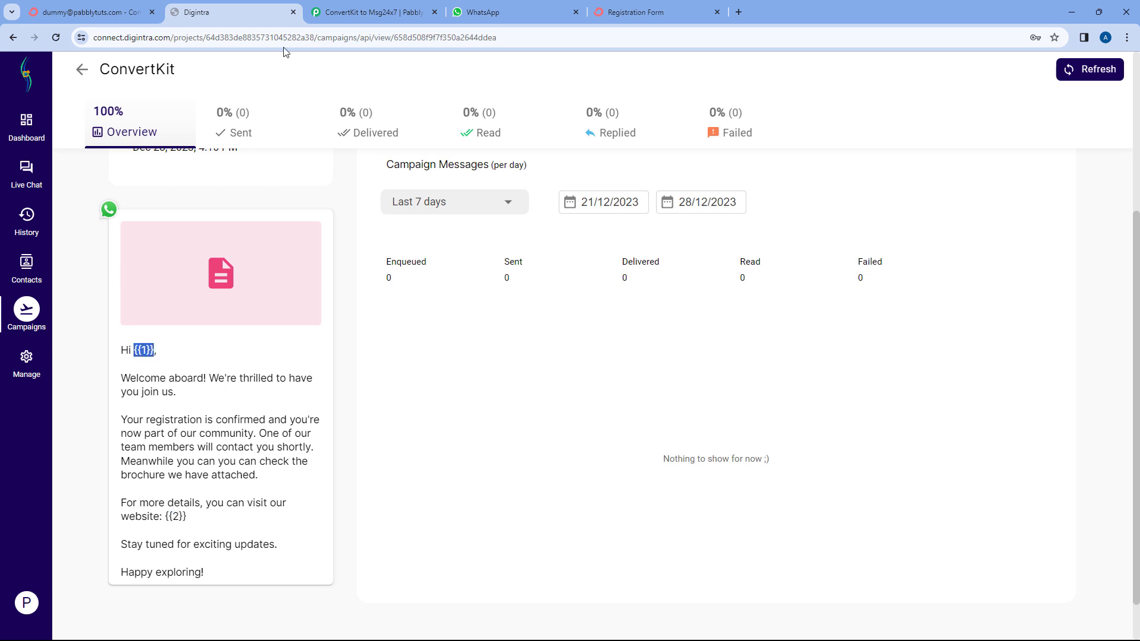
click(377, 11)
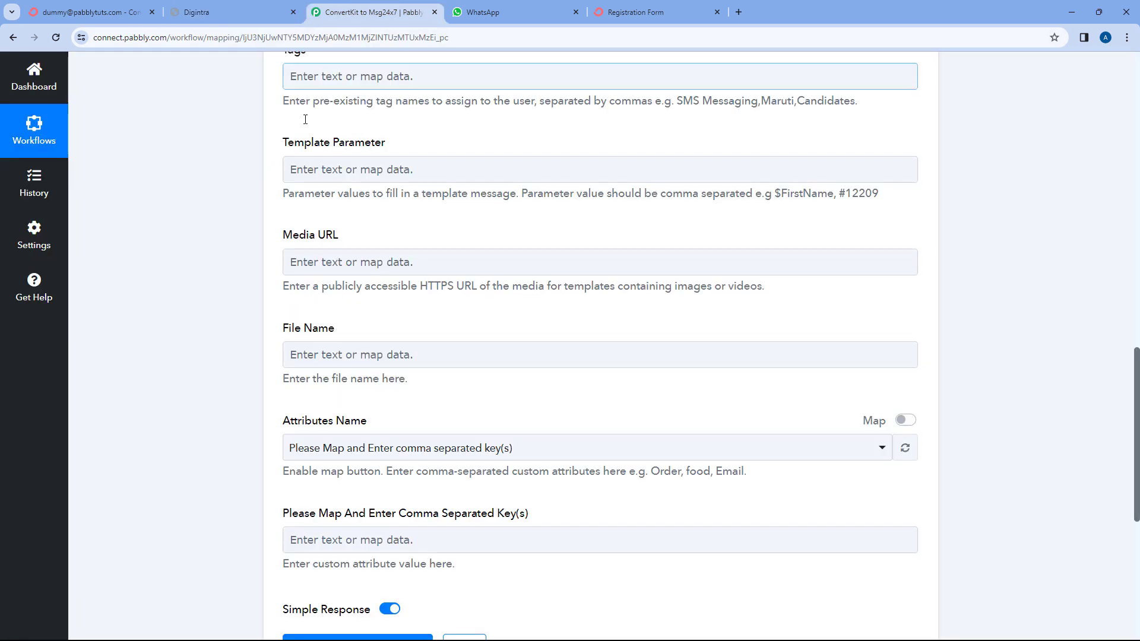
Insert the ConvertKit subscriber's First Name as the first Template Parameter.
click(326, 169)
click(396, 280)
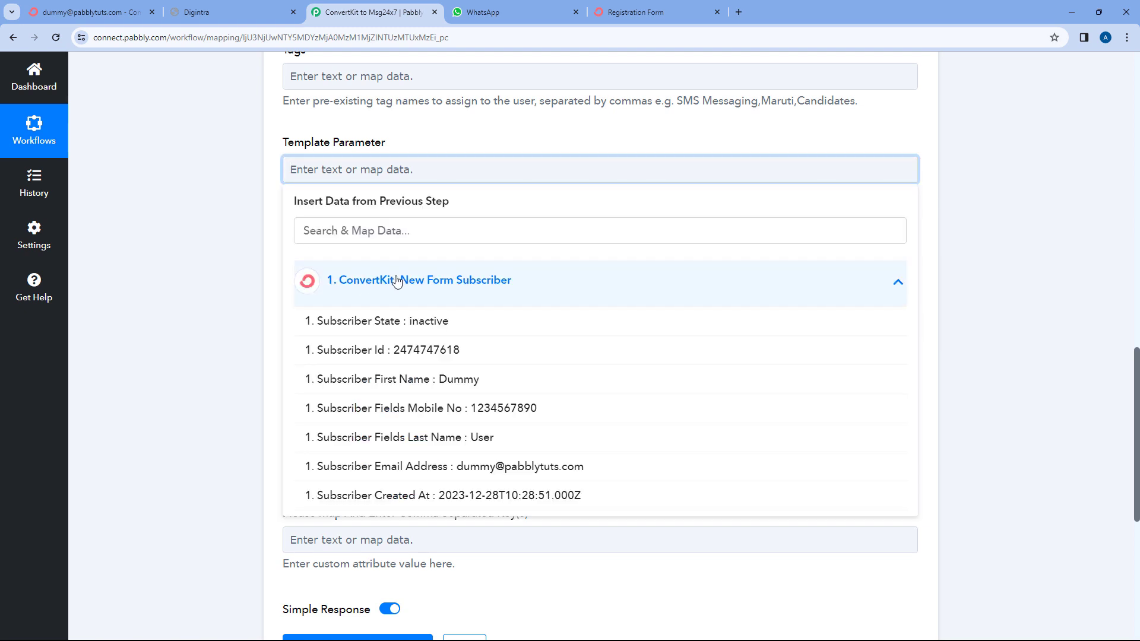
click(389, 380)
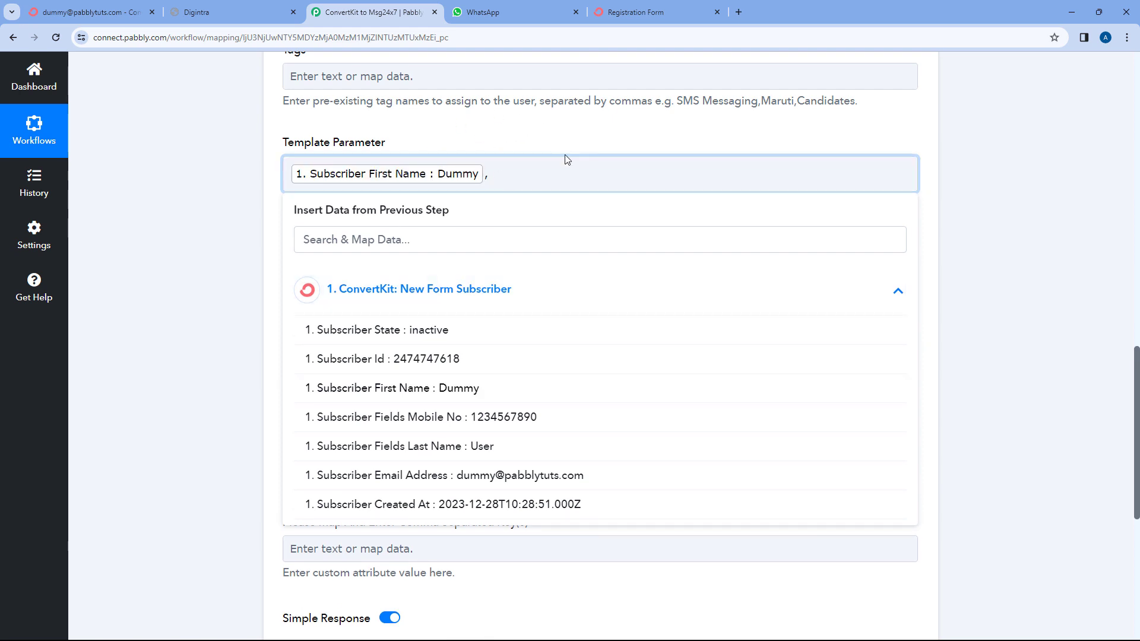
click(265, 8)
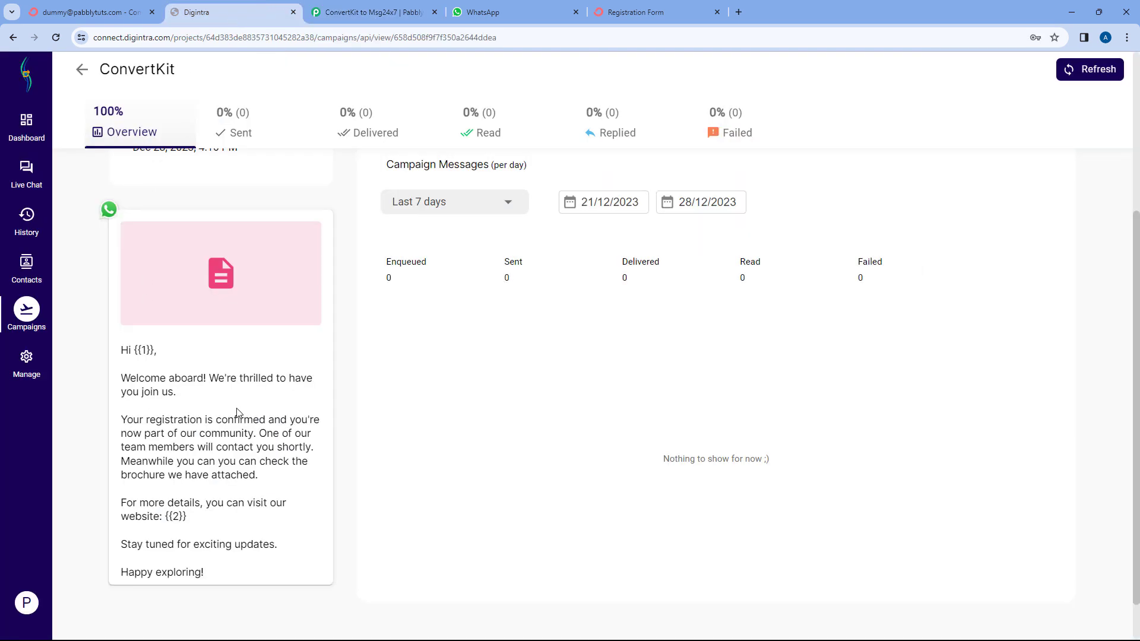
drag(189, 519, 171, 519)
click(403, 11)
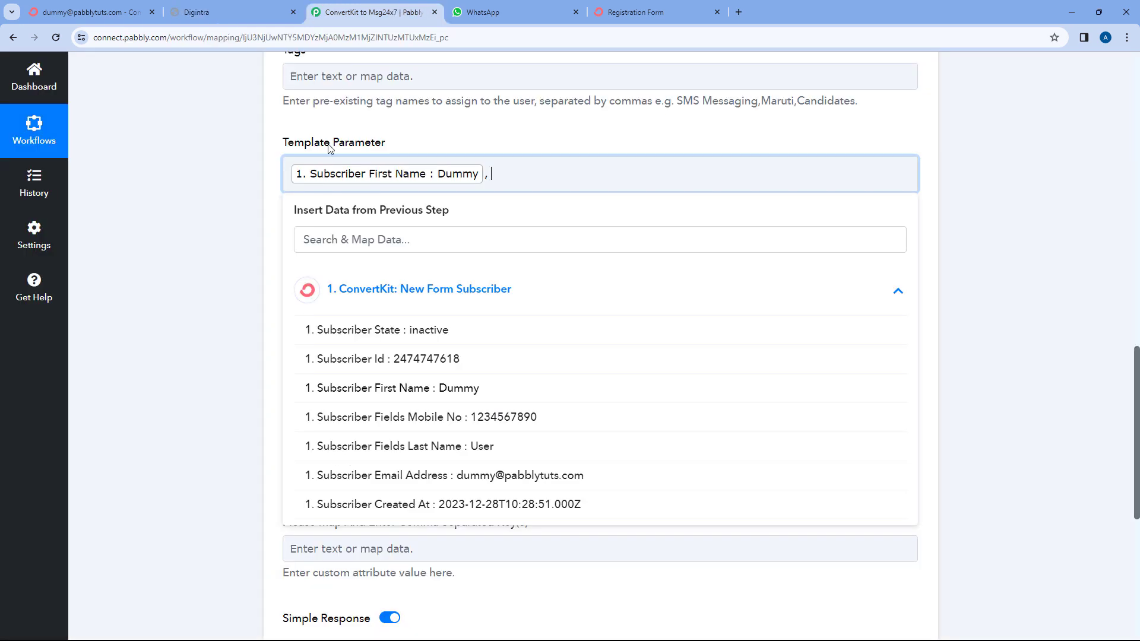
text(https://www.pabbly.com)
click(532, 159)
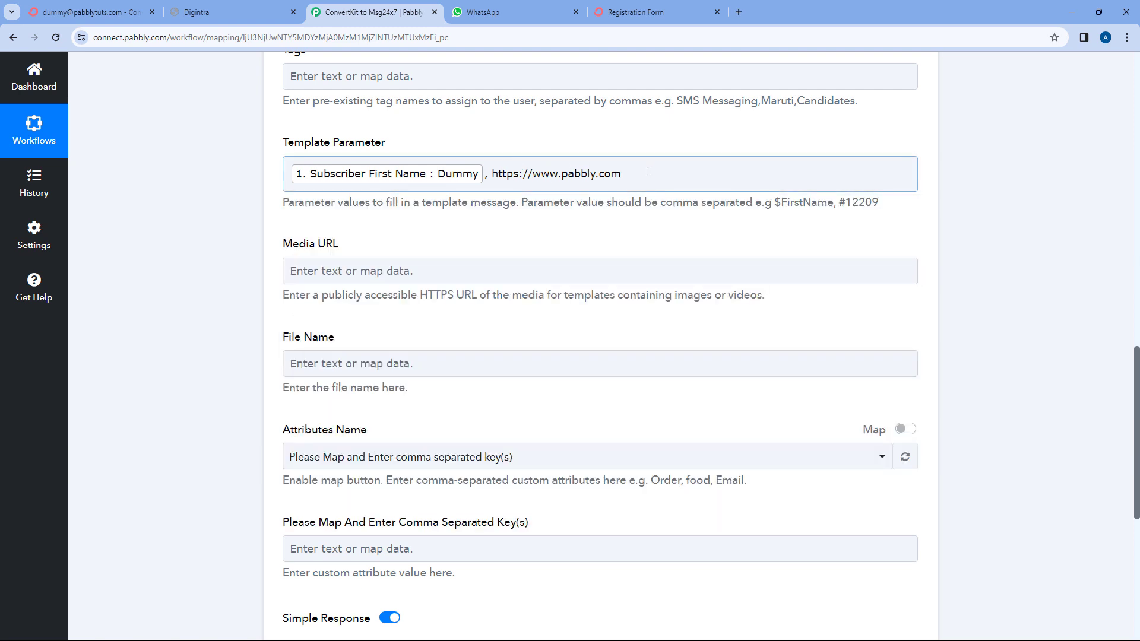
drag(649, 172, 490, 173)
click(249, 12)
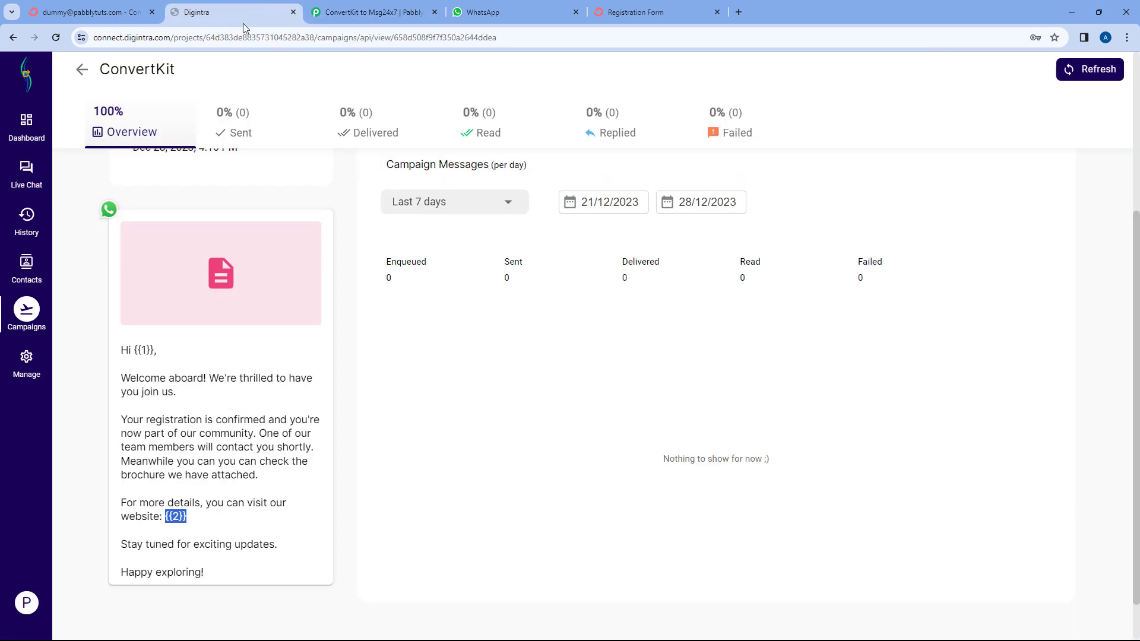
click(194, 523)
drag(189, 518, 167, 518)
click(409, 10)
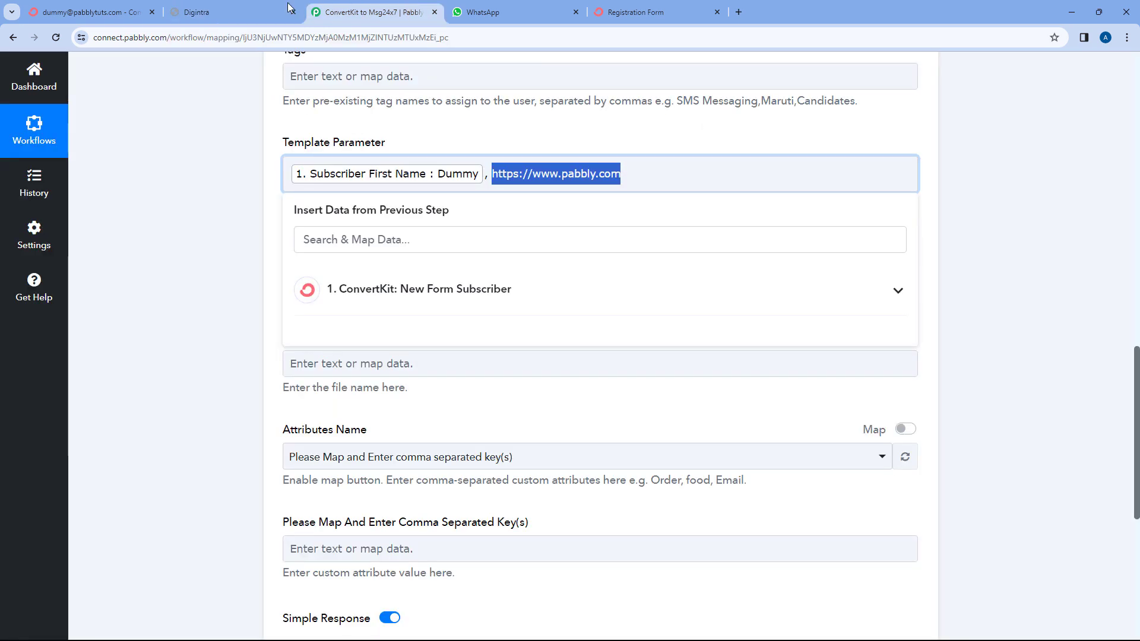
click(238, 12)
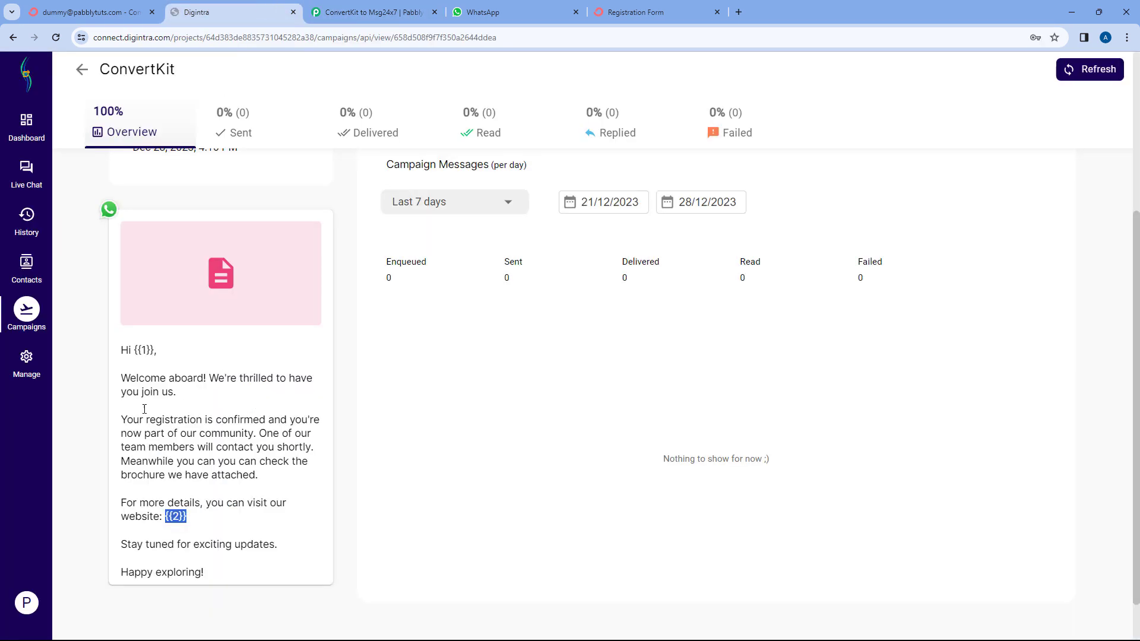
click(364, 5)
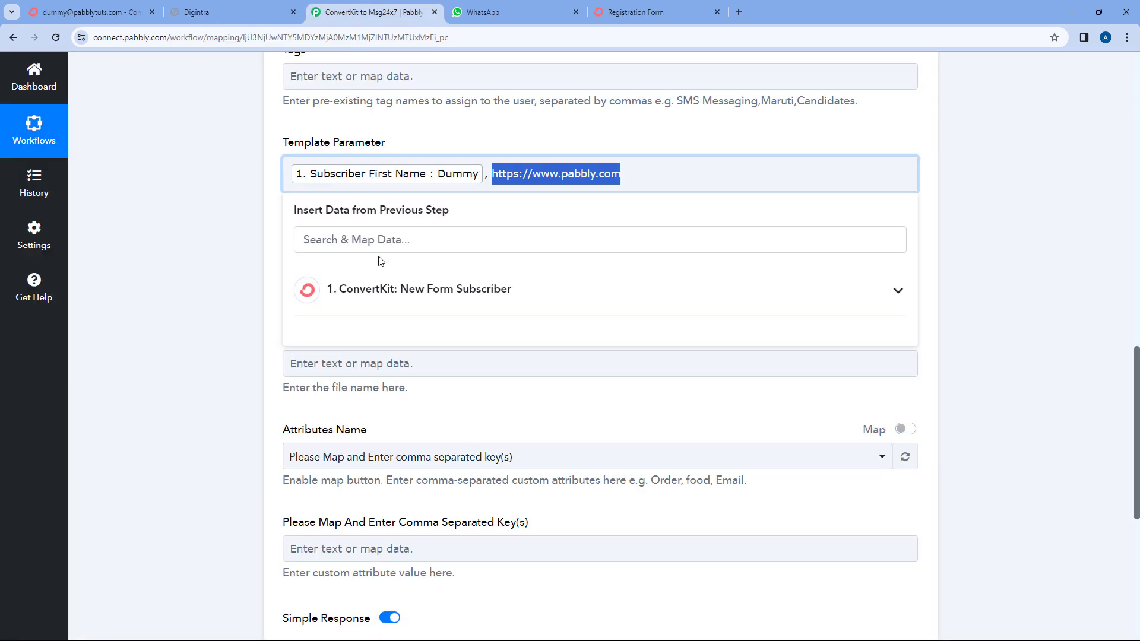
click(676, 183)
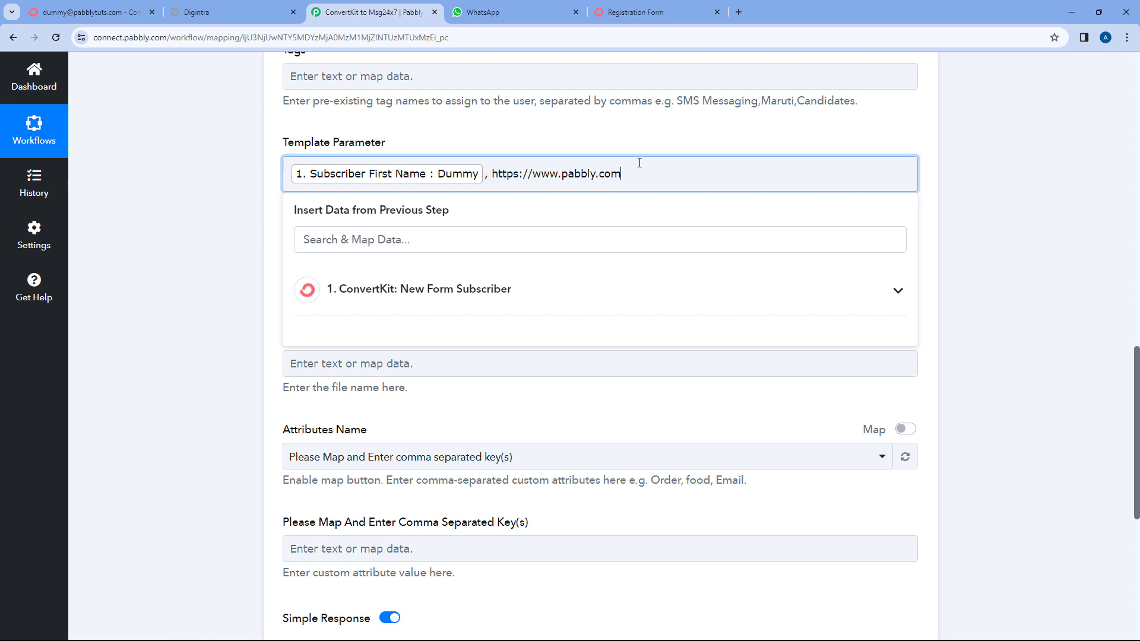
click(562, 128)
scroll(261, 214, down, 2)
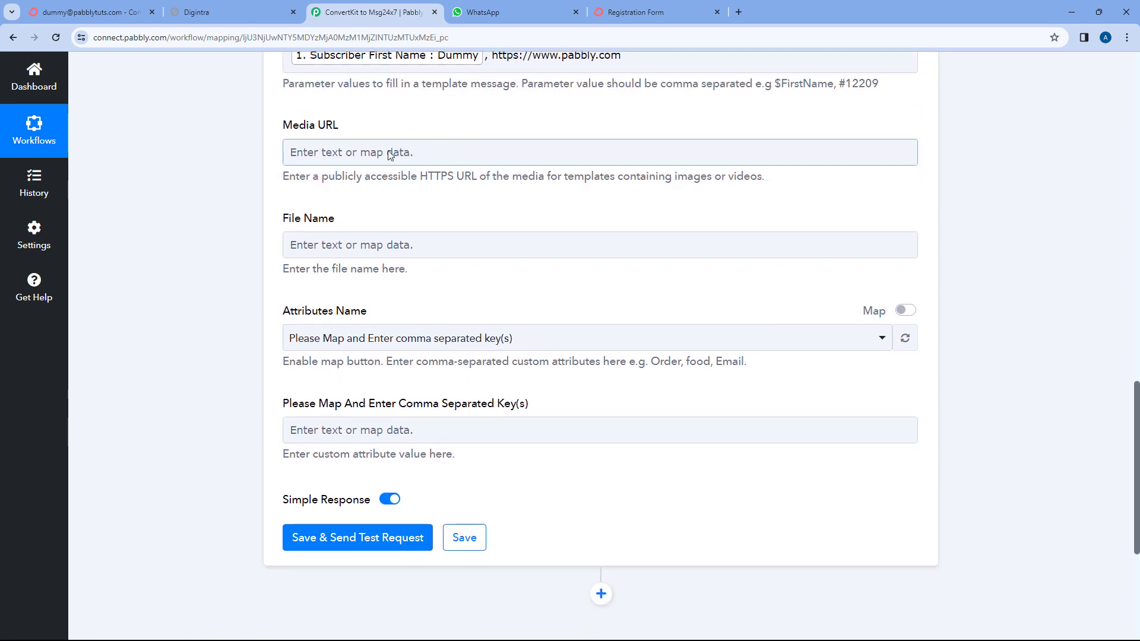
Paste the Brochure.pdf link into the Media URL field.
click(224, 10)
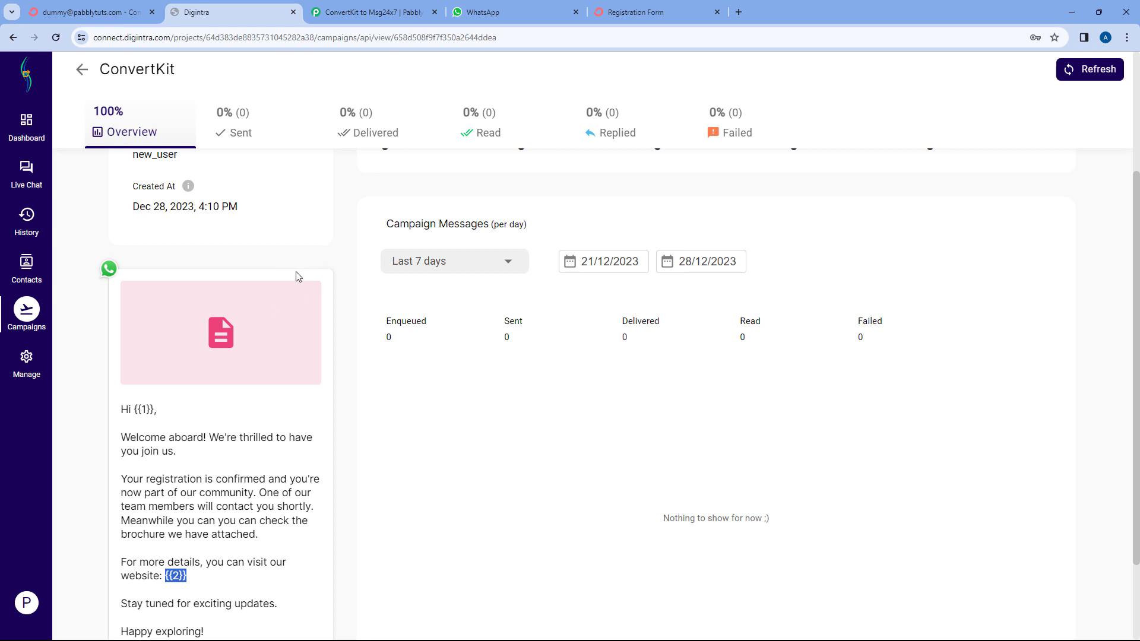
click(380, 11)
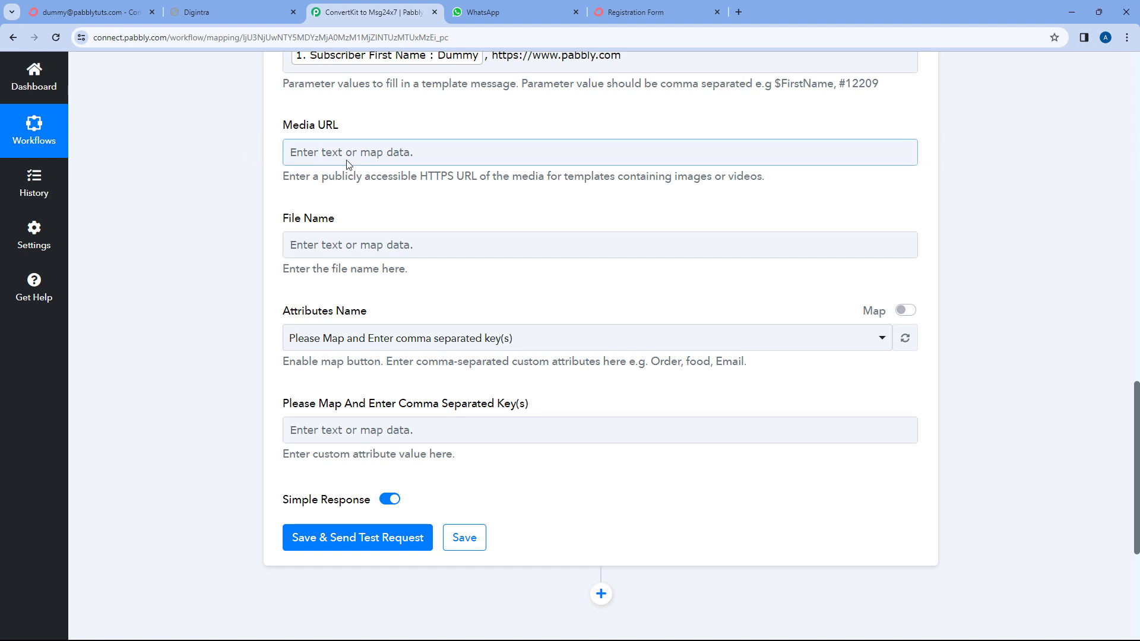
click(321, 153)
right_click(319, 153)
click(351, 270)
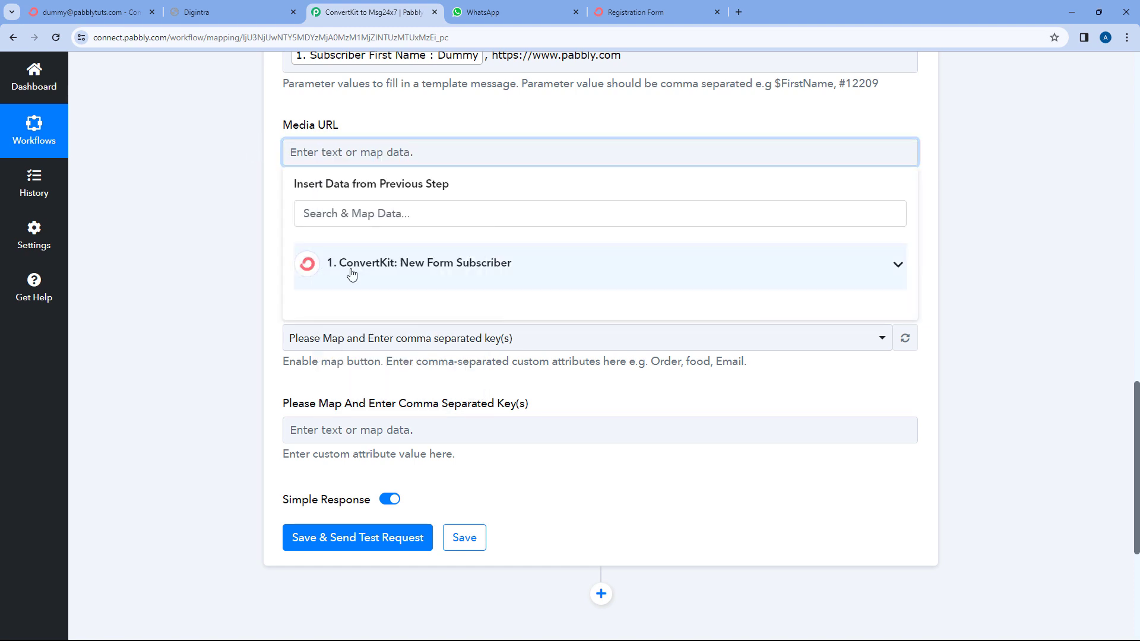
click(249, 153)
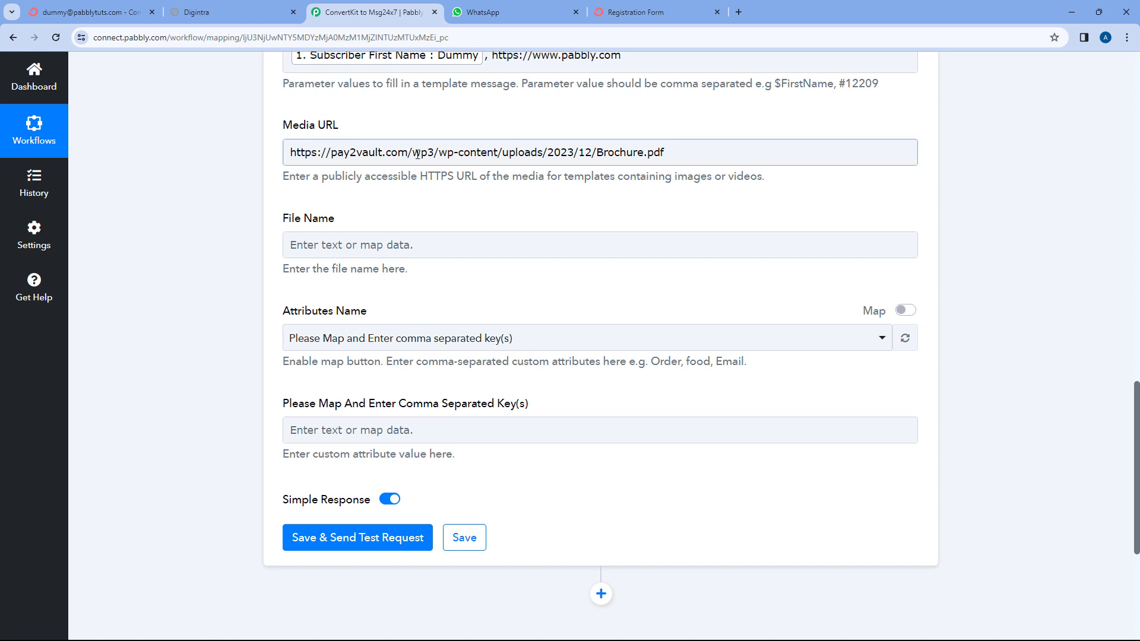
Open the Brochure.pdf link in a new tab to confirm the brochure loads, then close it.
key(ctrl+t)
text(https://pay2vault.com/wp3/wp-content/uploads/2023/12/Brochure.pdf)
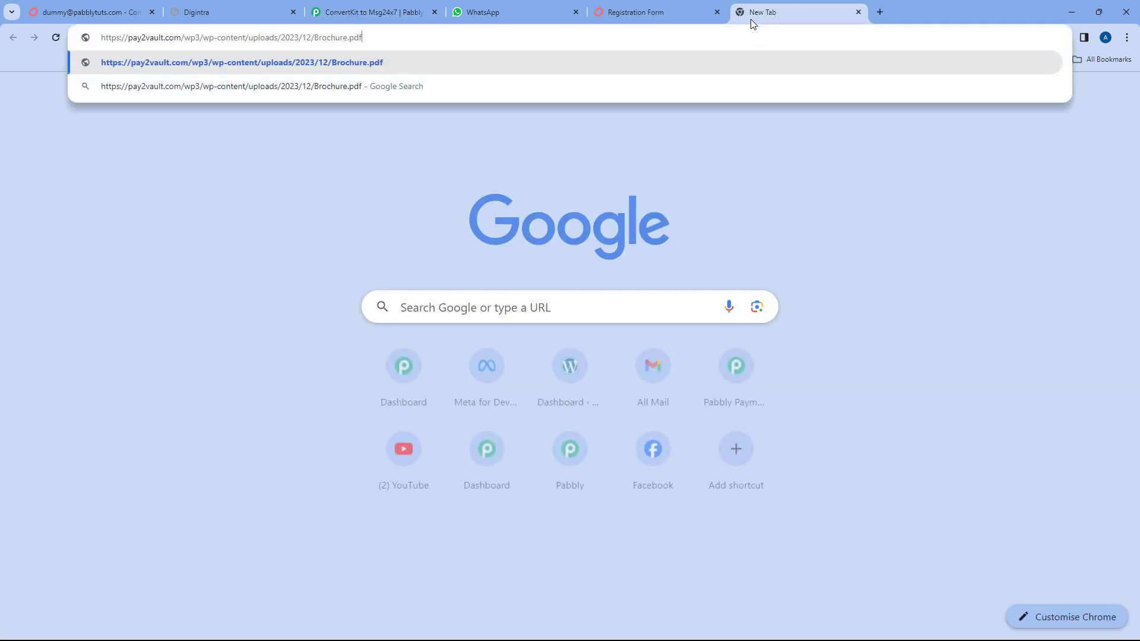
key(Return)
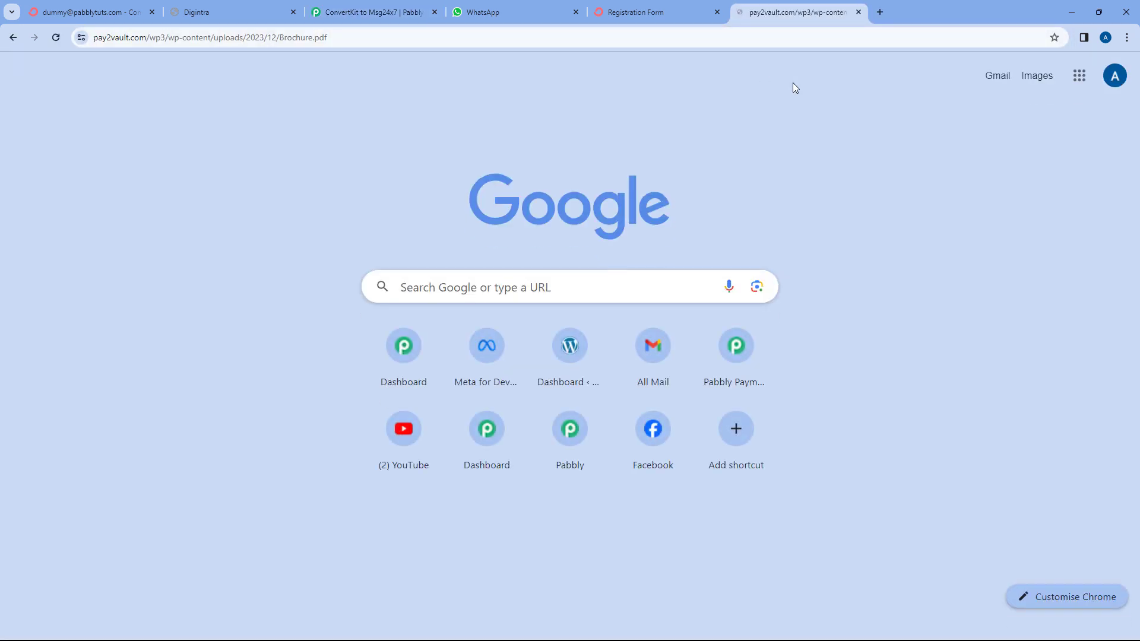
scroll(698, 181, down, 7)
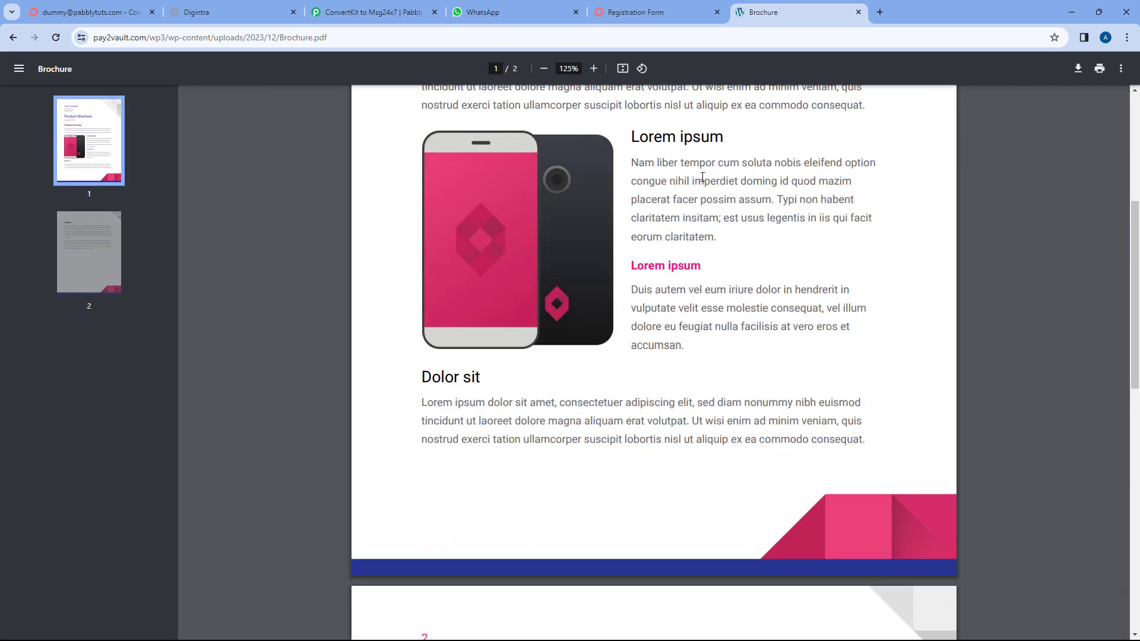
scroll(738, 168, up, 2)
click(858, 12)
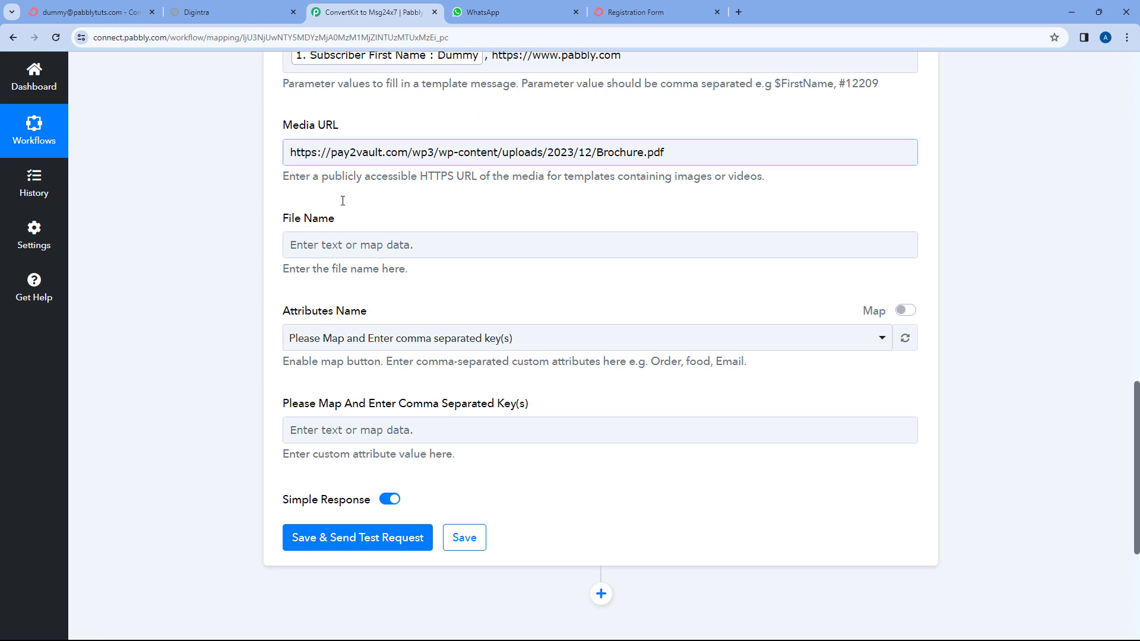
Set File Name to 'Welcome Brochure' using the word copied from the media link.
click(357, 248)
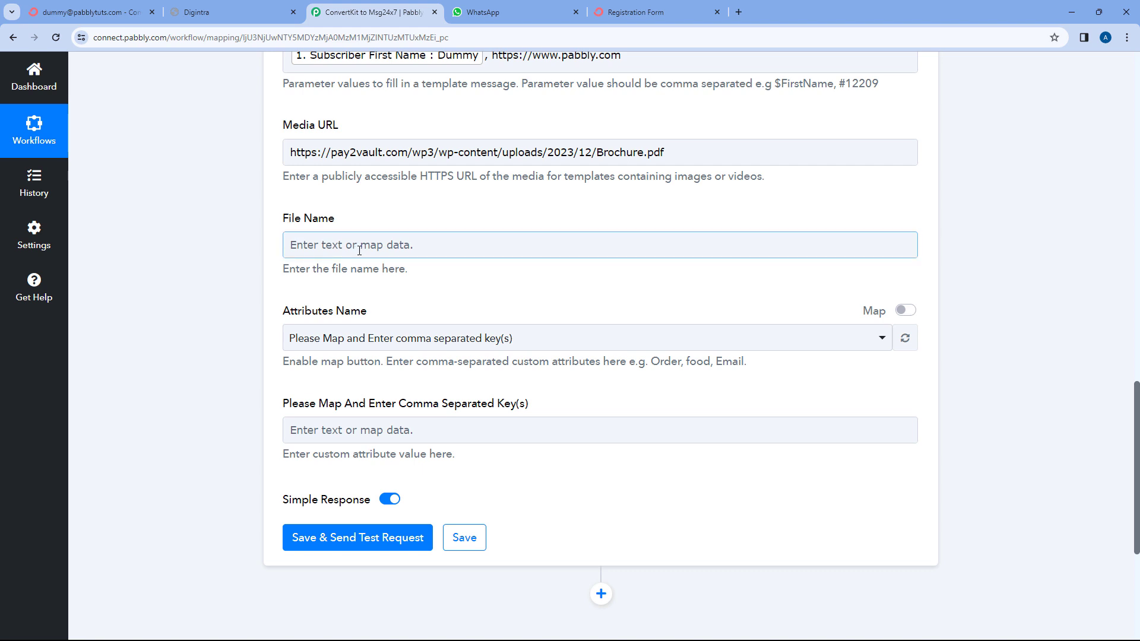
double_click(620, 153)
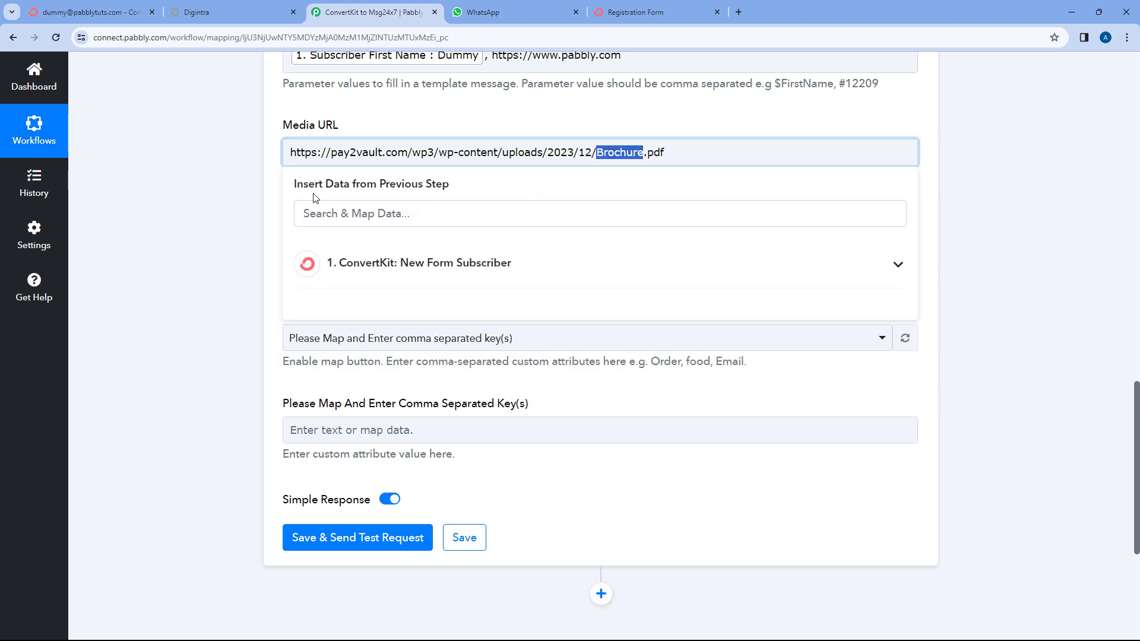
key(ctrl+c)
click(375, 244)
key(ctrl+v)
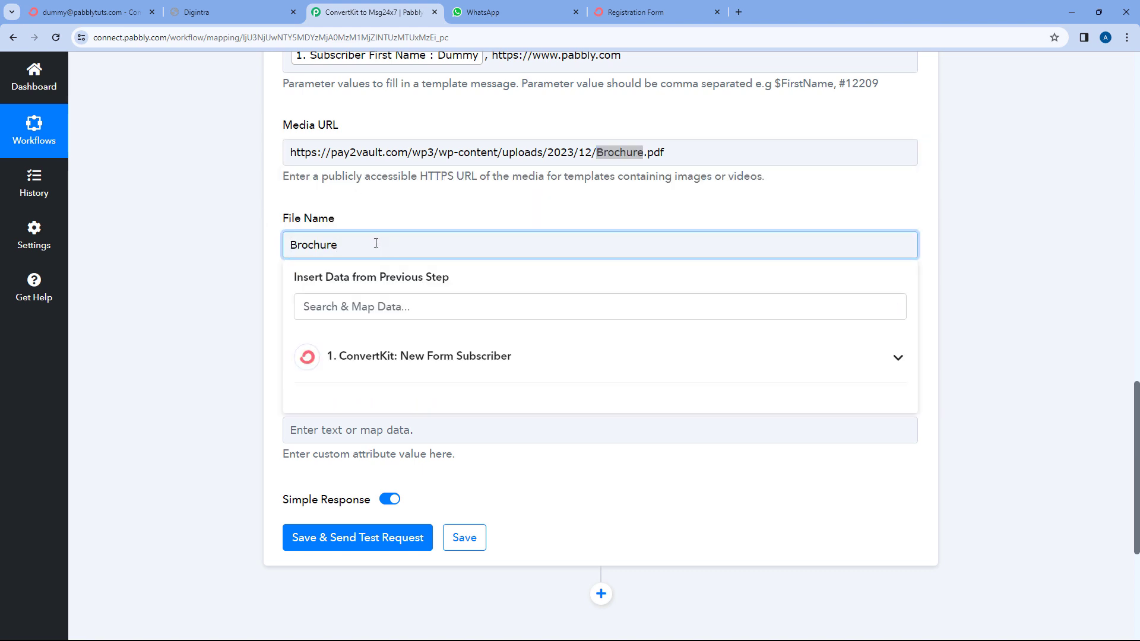
key(Home)
text(Welcome)
click(237, 252)
Compare the filled MSG24x7 action form against the Digintra campaign page.
scroll(285, 232, down, 2)
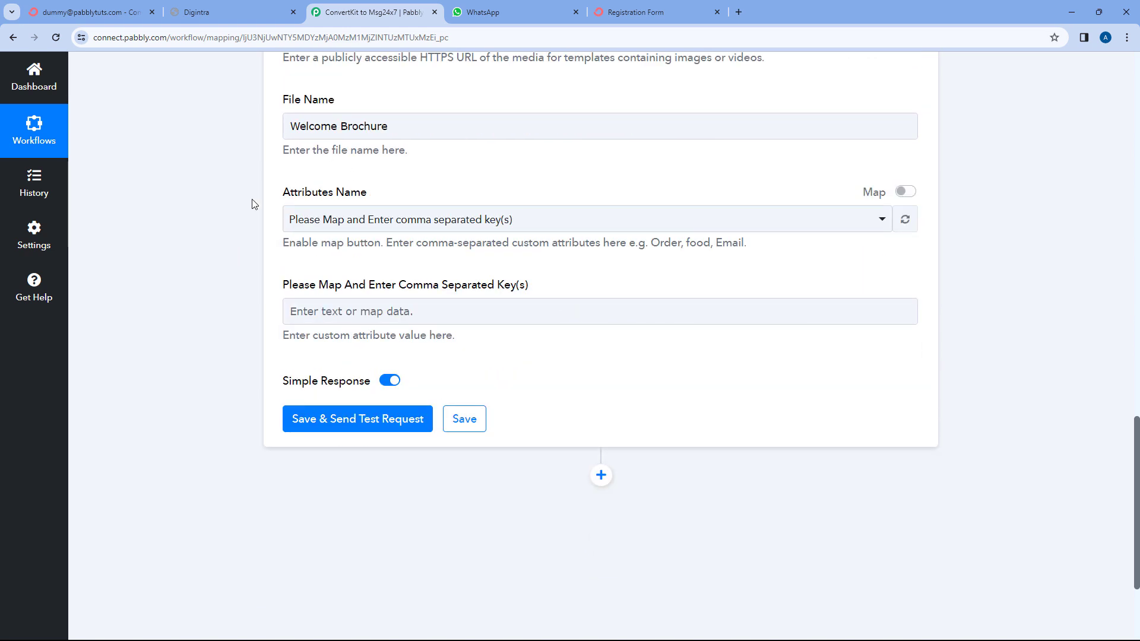
click(300, 222)
click(210, 7)
scroll(270, 374, down, 1)
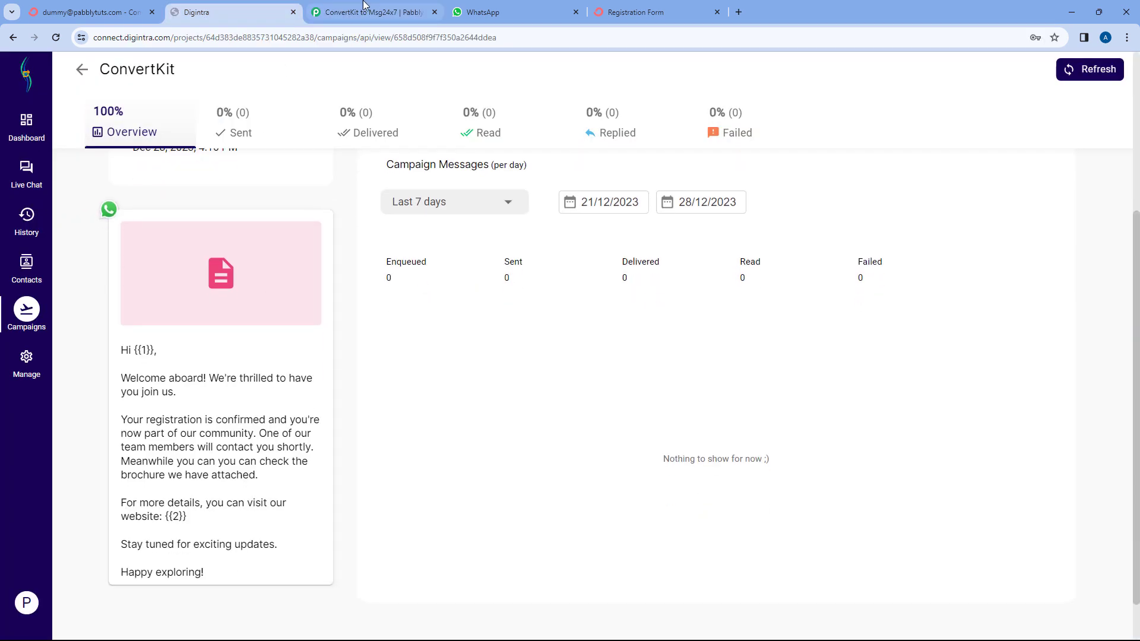
click(363, 8)
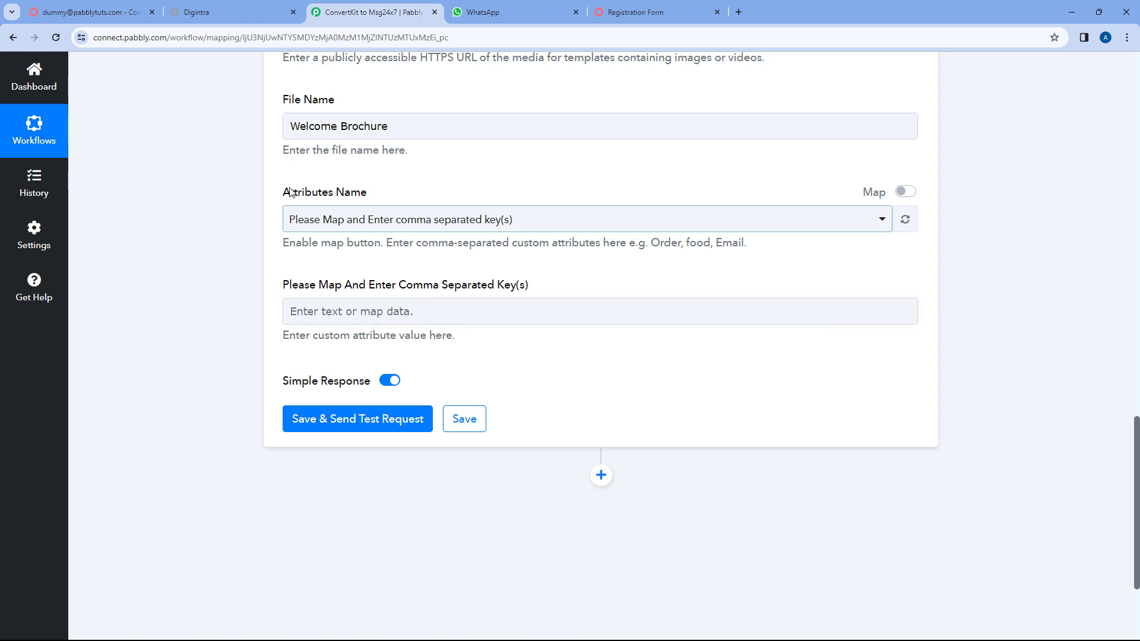
click(235, 7)
scroll(318, 336, down, 1)
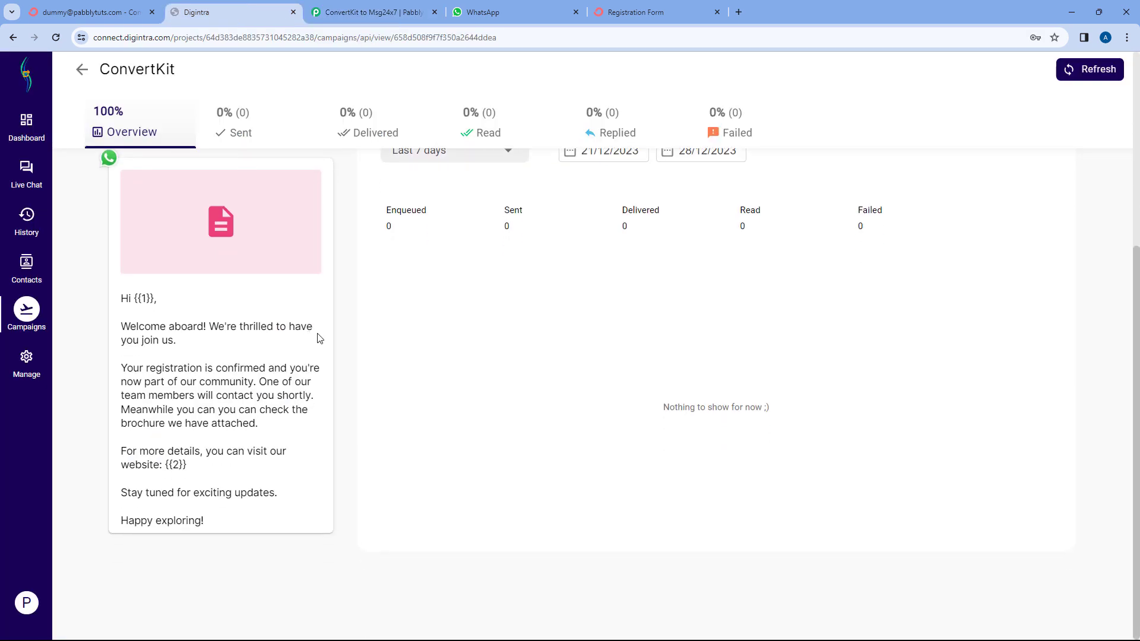
scroll(330, 349, up, 2)
click(348, 6)
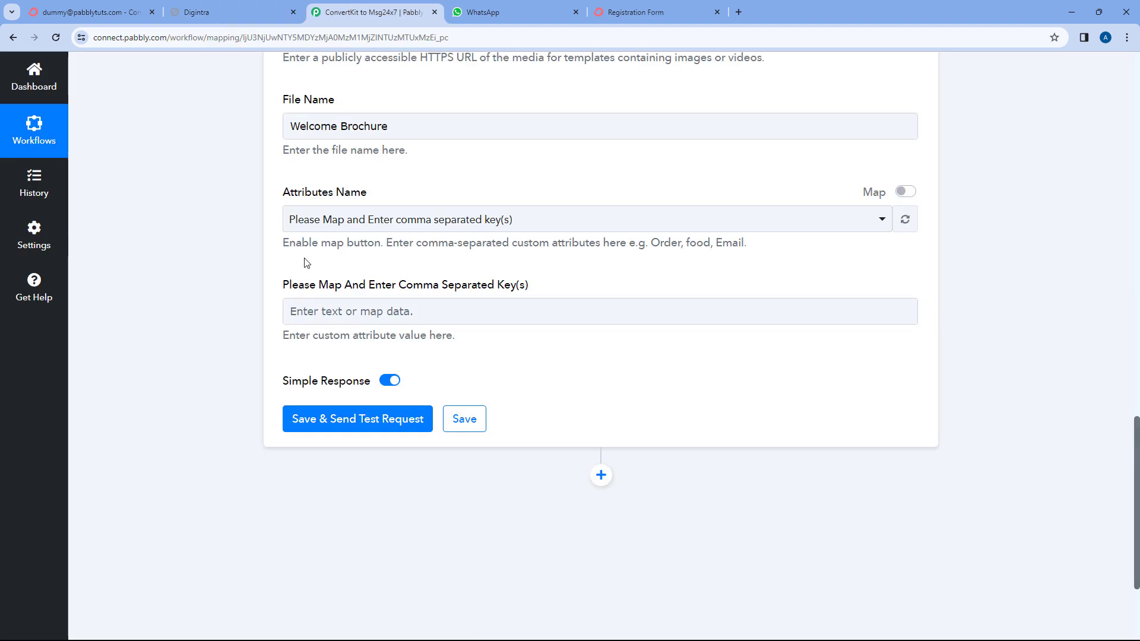
scroll(254, 355, up, 1)
scroll(262, 394, up, 5)
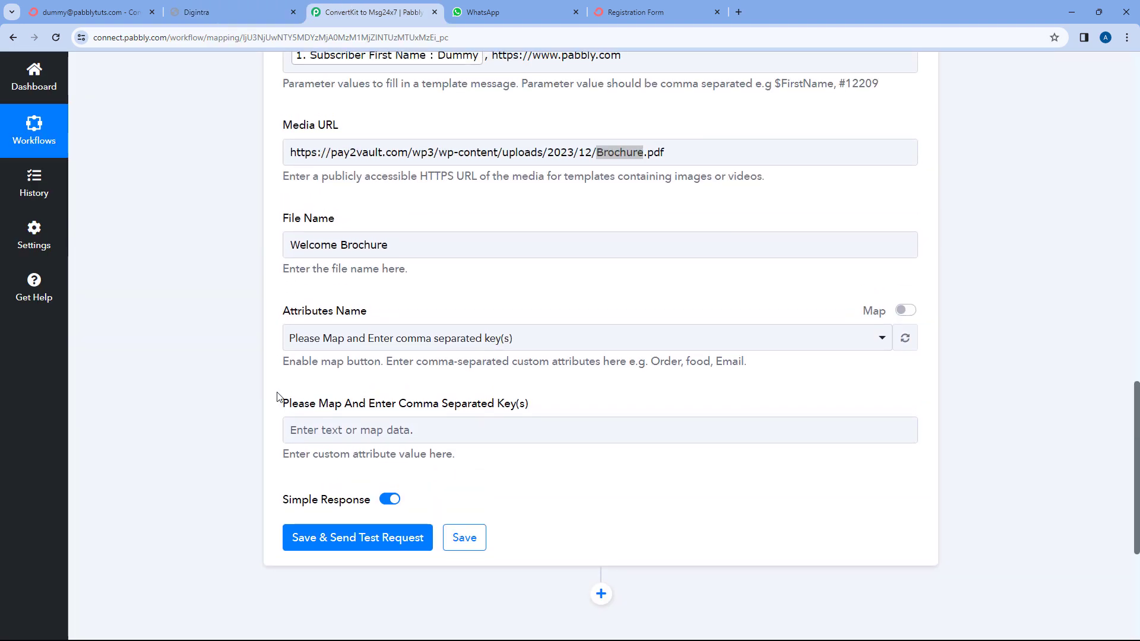
scroll(266, 396, down, 2)
scroll(262, 394, down, 4)
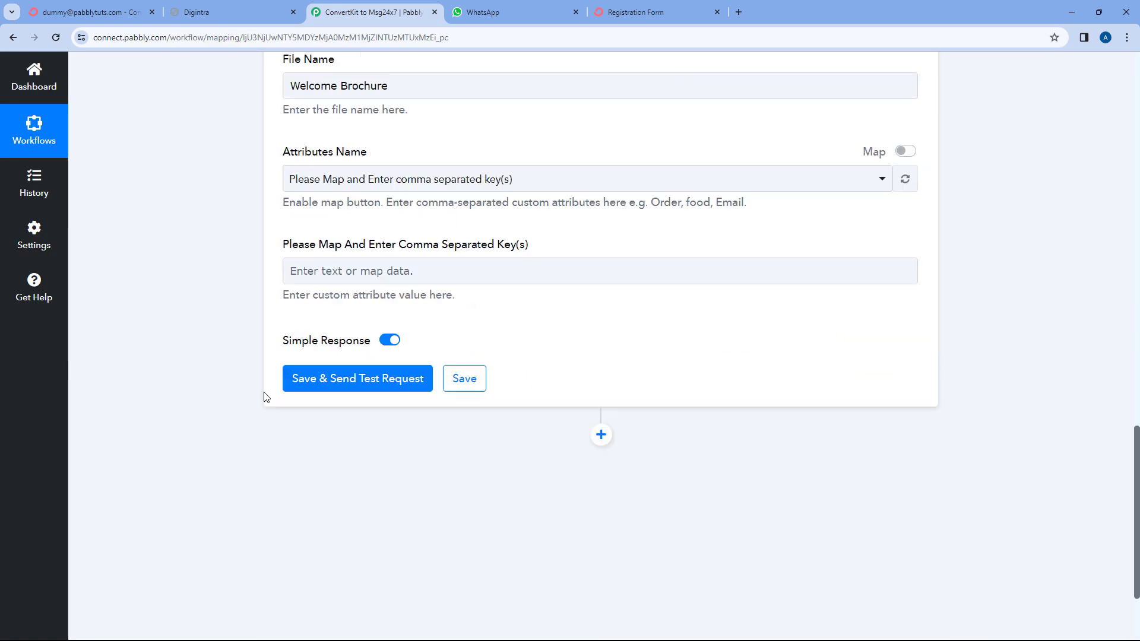
Save and send the MSG24x7 test request, getting Success true with a message ID.
click(358, 360)
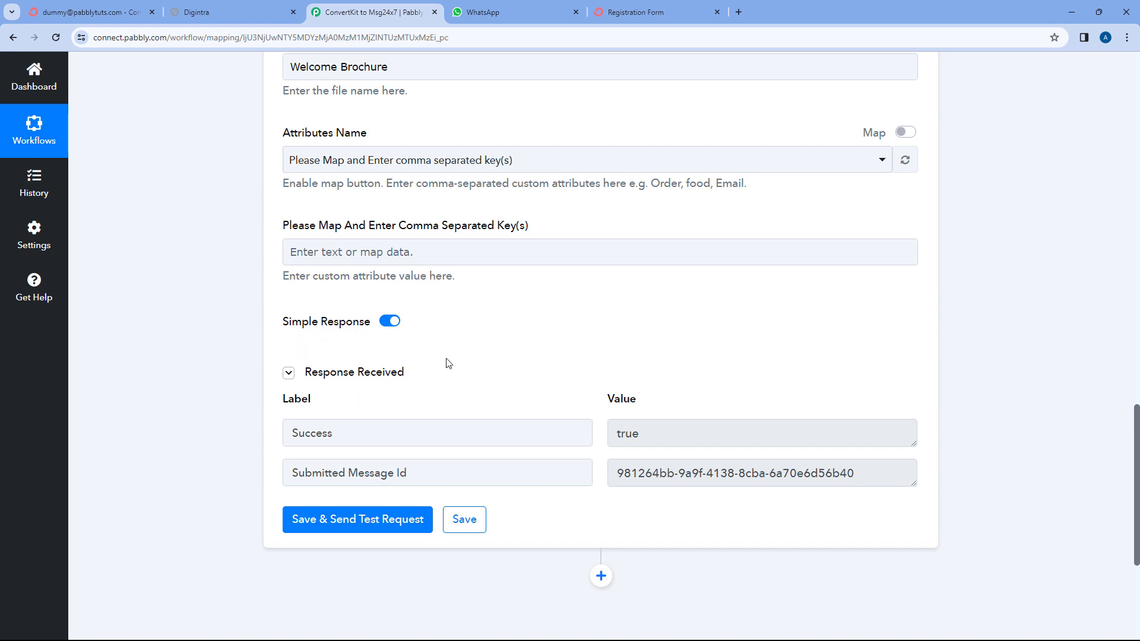
key(ctrl+1)
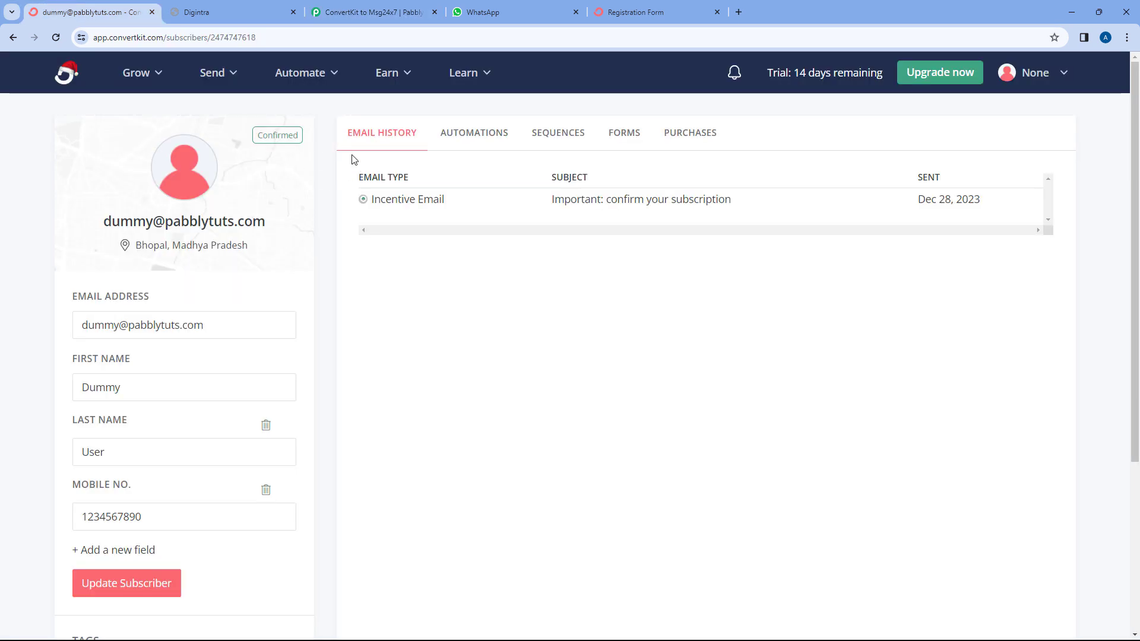
click(392, 5)
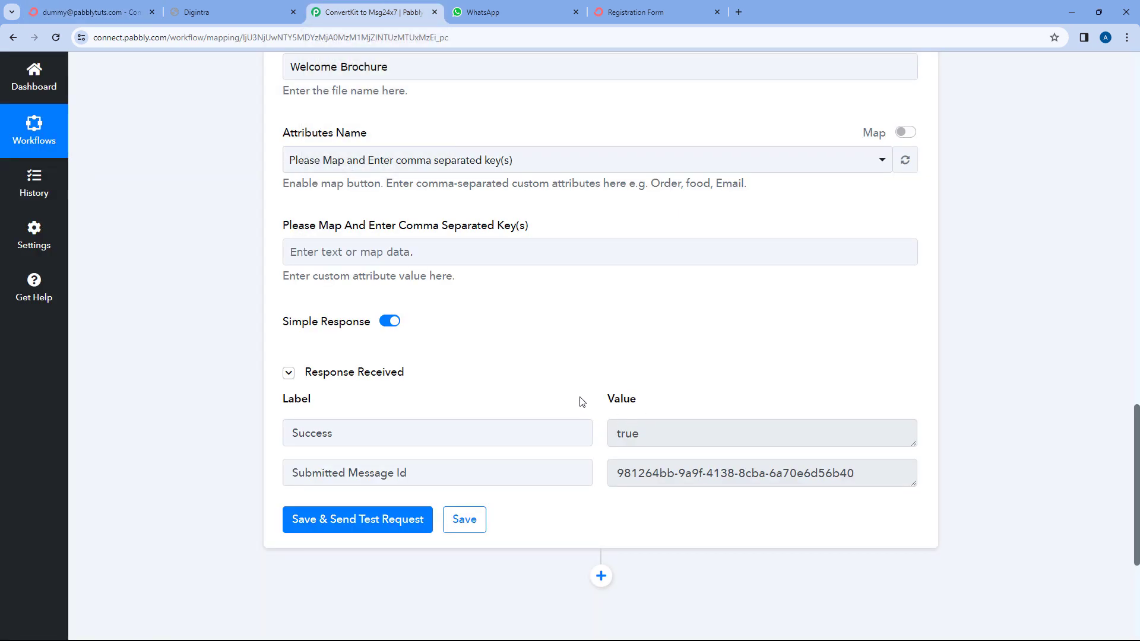
Open the MSG24x7 WhatsApp chat, dismiss the unknown-account notice, and compare with the subscriber's details.
click(529, 7)
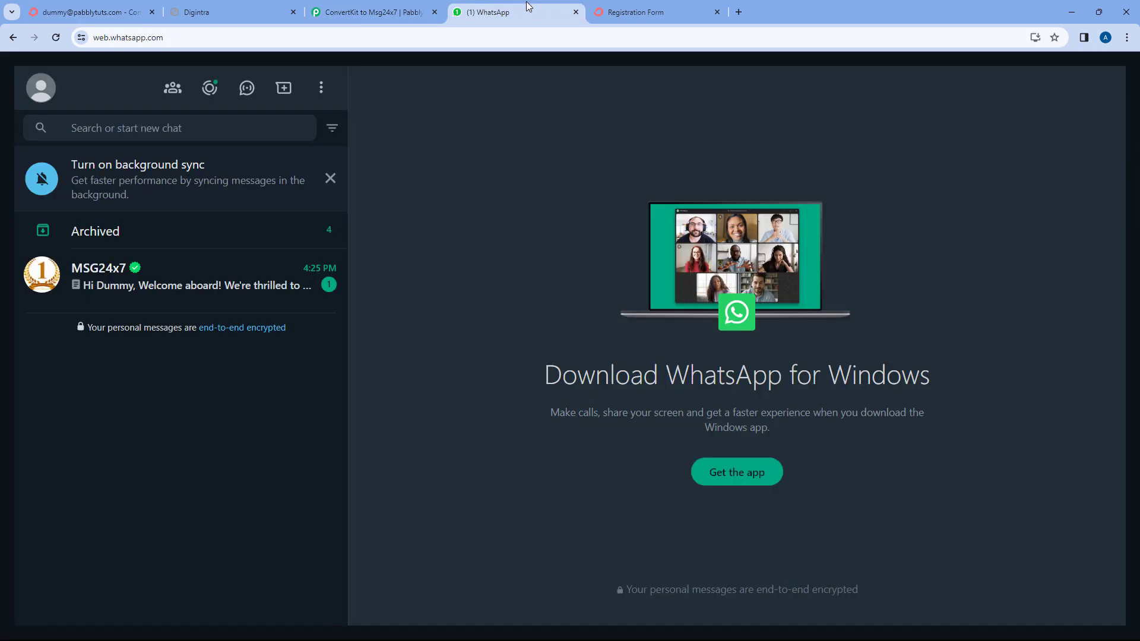
click(199, 286)
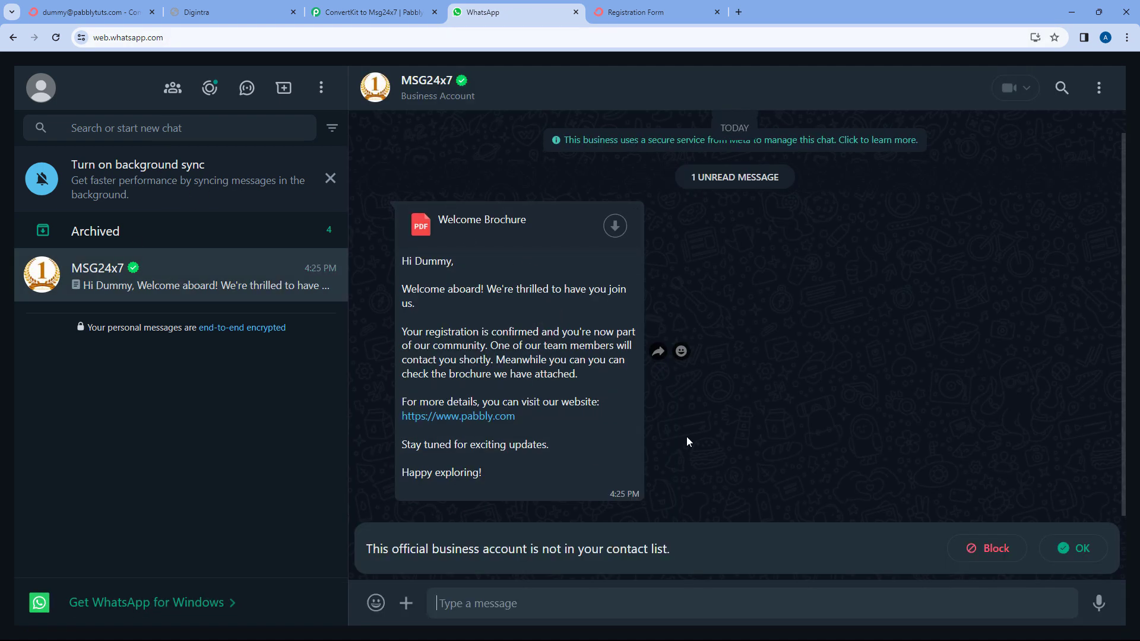
click(1075, 553)
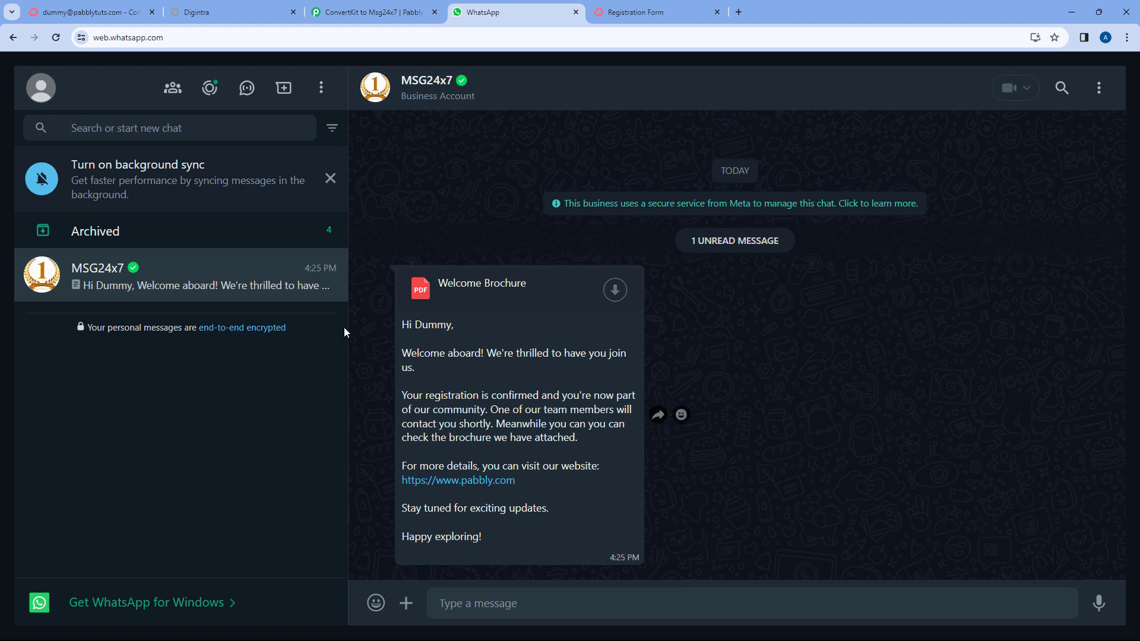
click(89, 11)
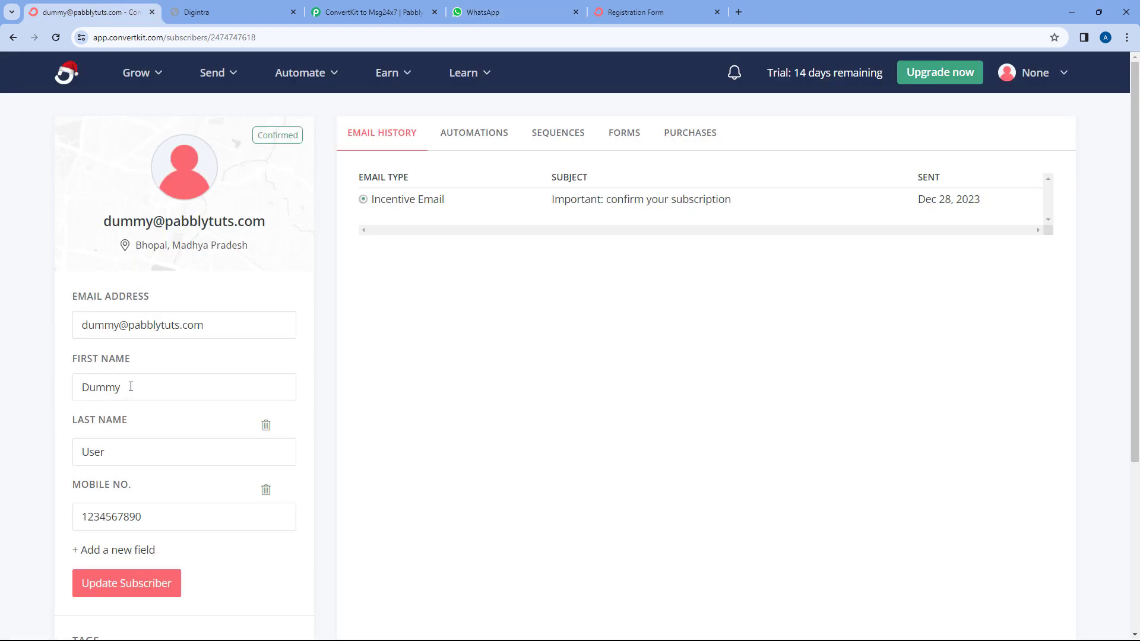
click(493, 12)
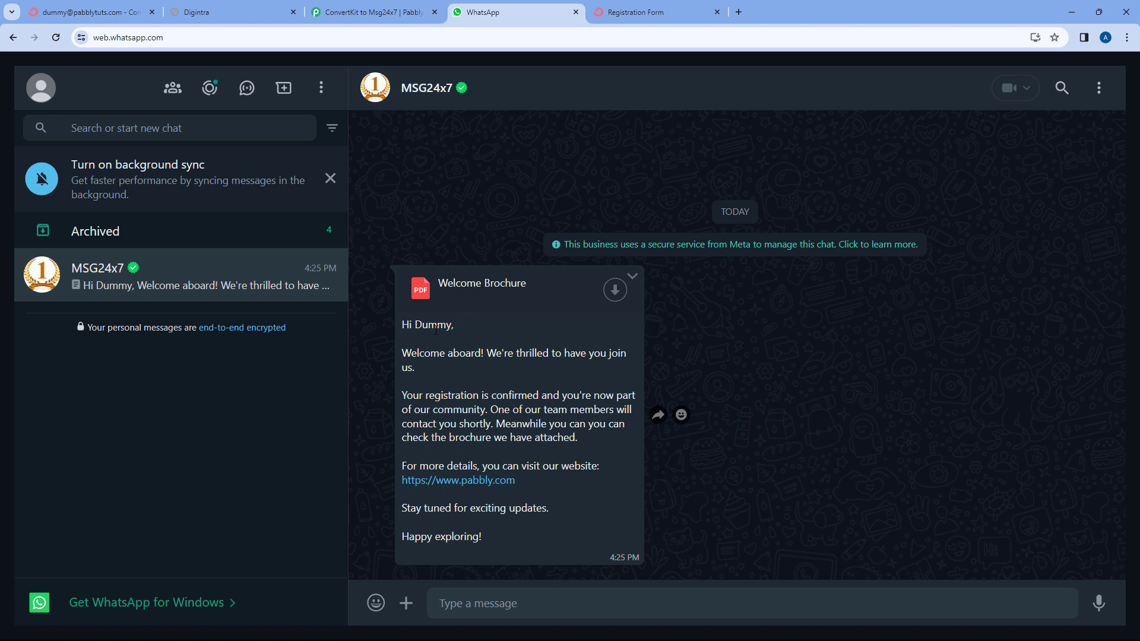
Check that the greeting's first name and pabbly.com link match the mapped template parameters.
drag(417, 325, 462, 327)
click(374, 12)
scroll(428, 285, up, 5)
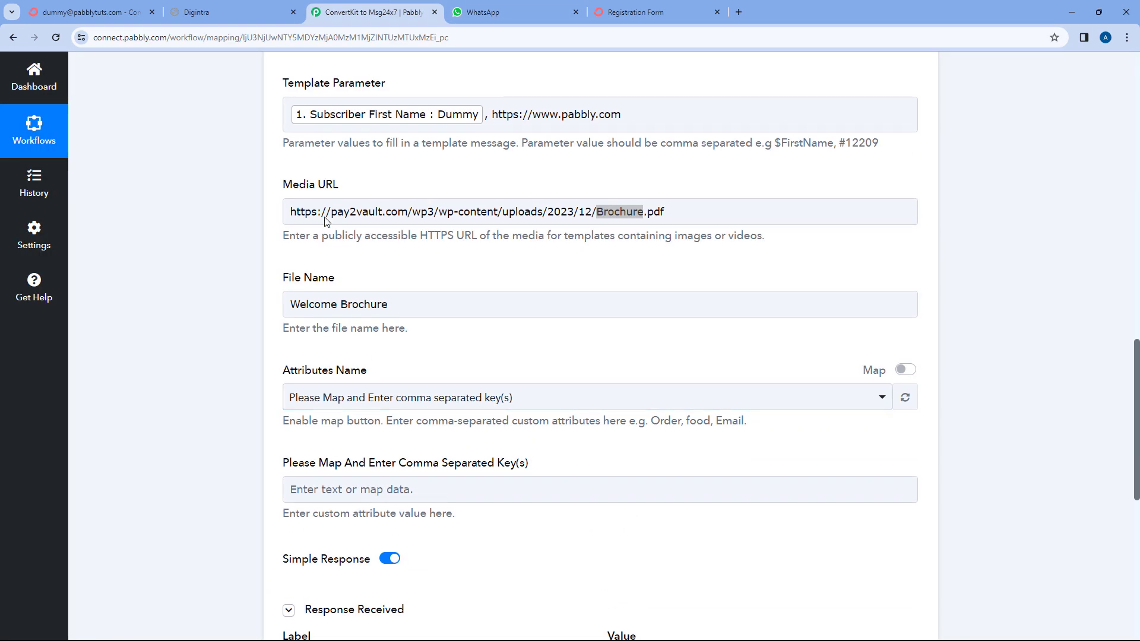
click(485, 12)
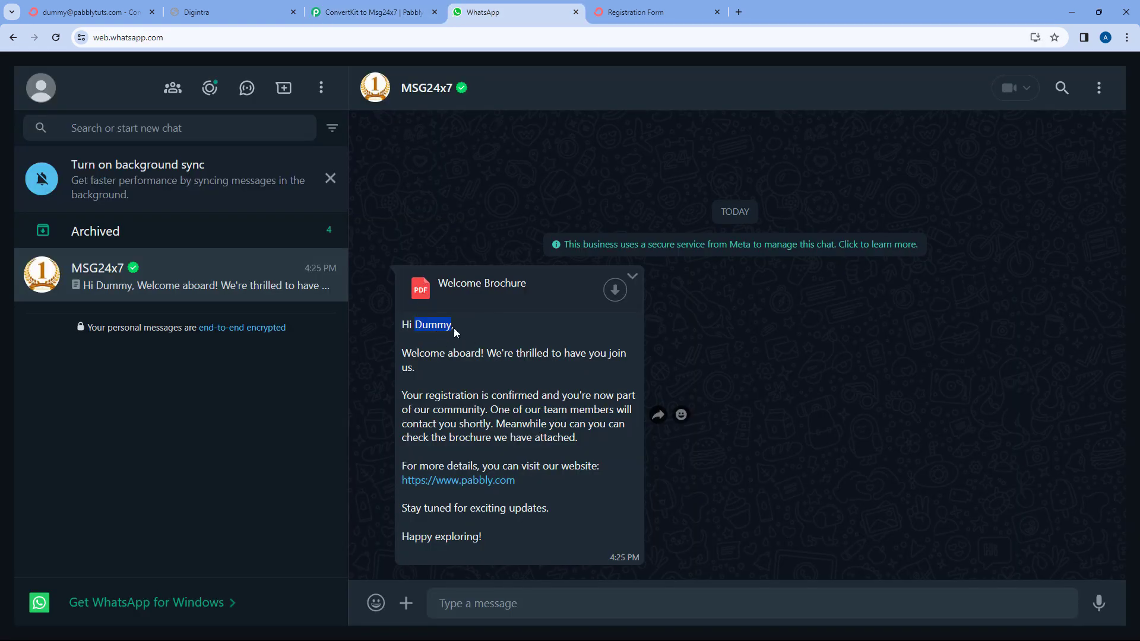
drag(535, 481, 399, 488)
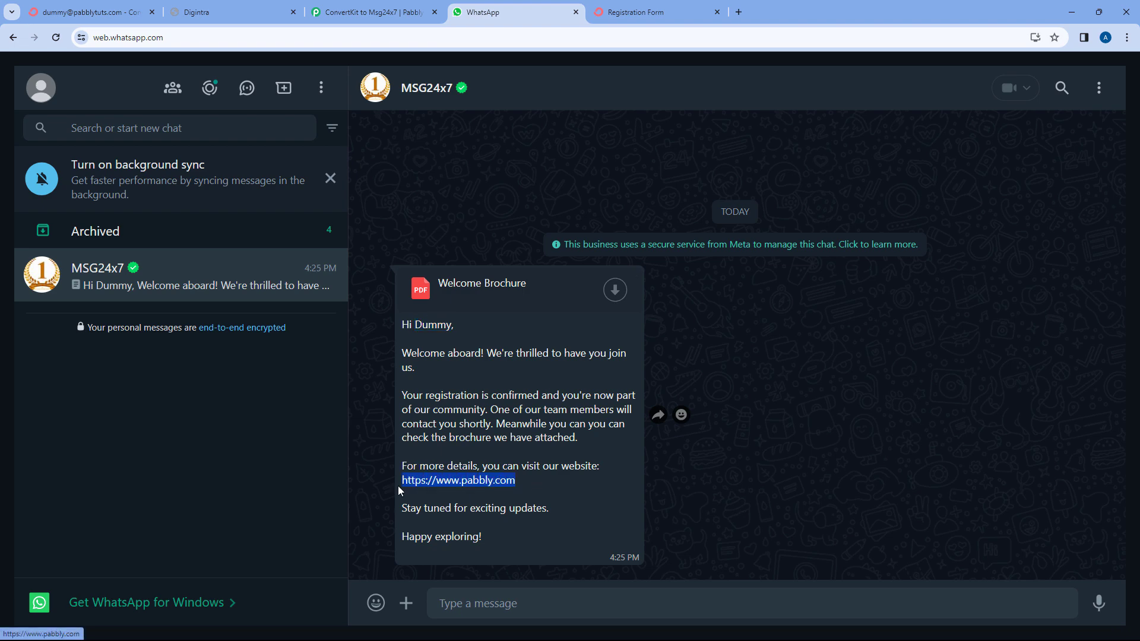
click(365, 12)
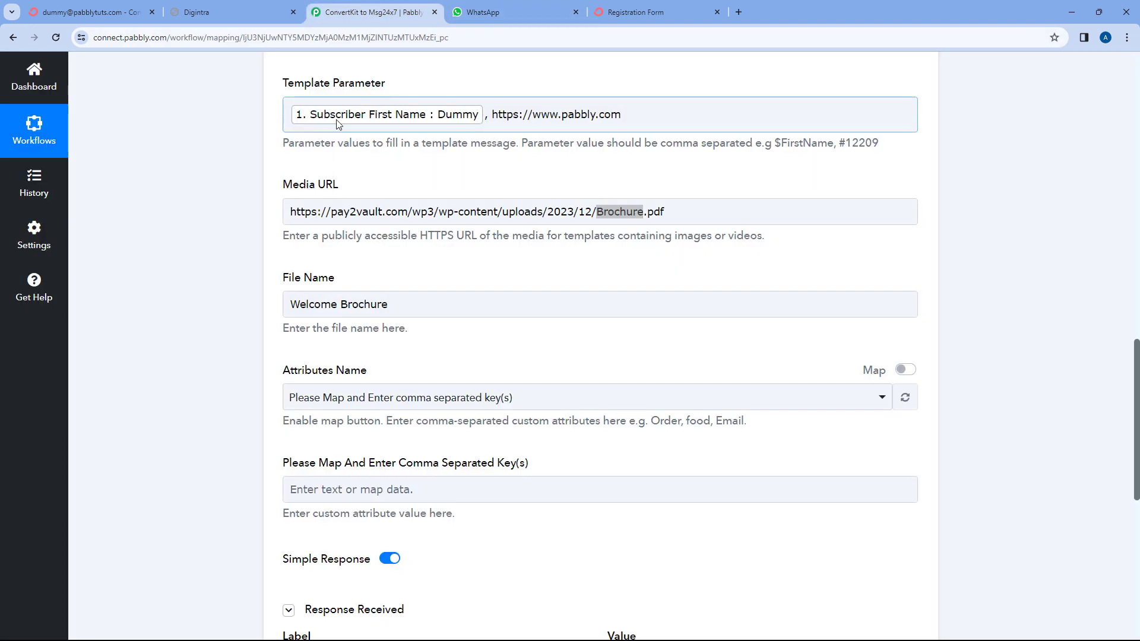
click(469, 12)
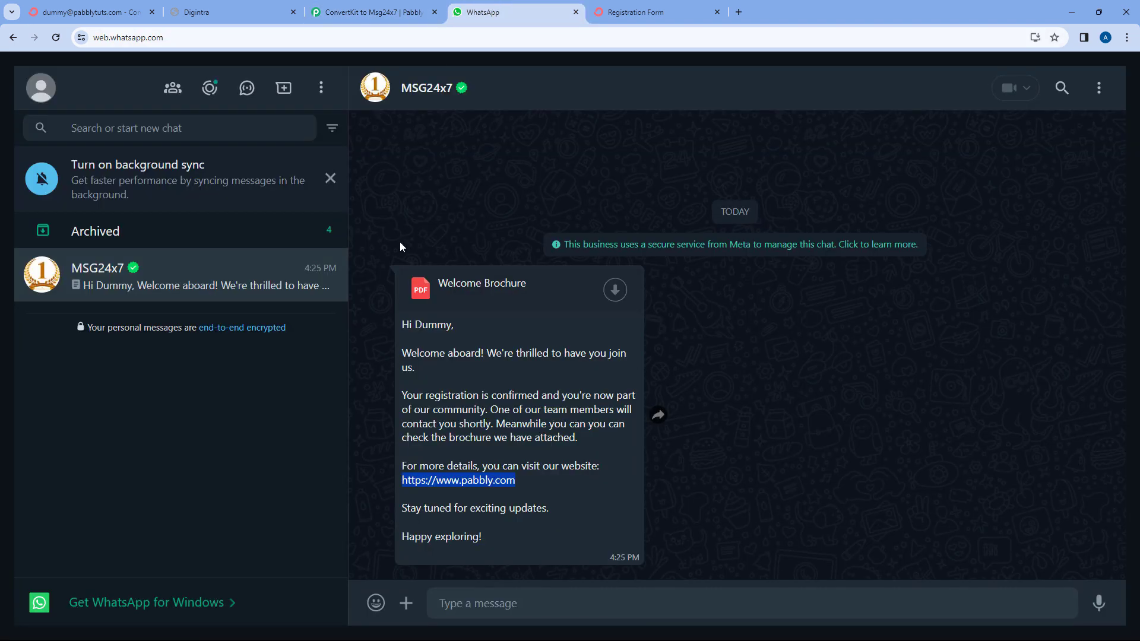
Download Welcome Brochure.pdf, open it from recent downloads to confirm, then return to Pabbly.
click(497, 286)
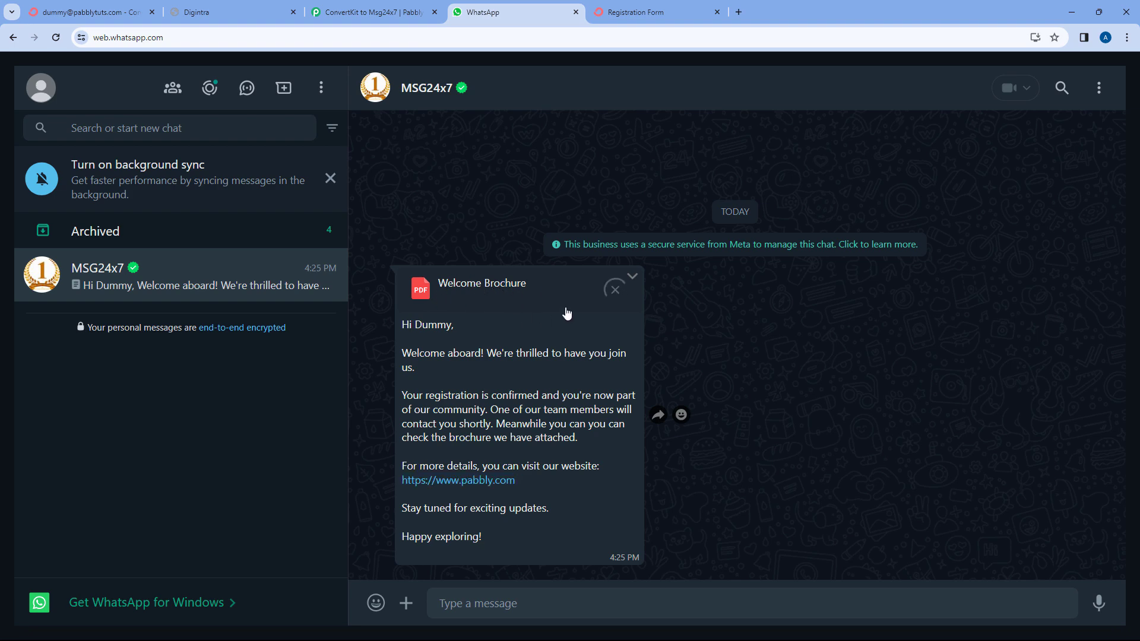
click(386, 7)
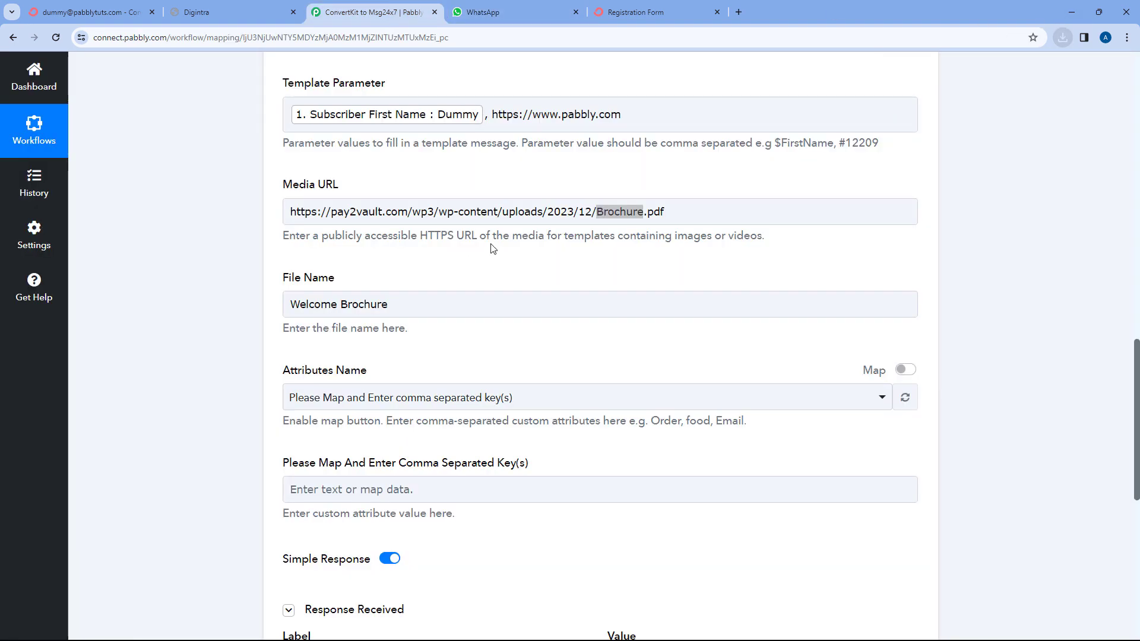
click(482, 12)
click(1060, 38)
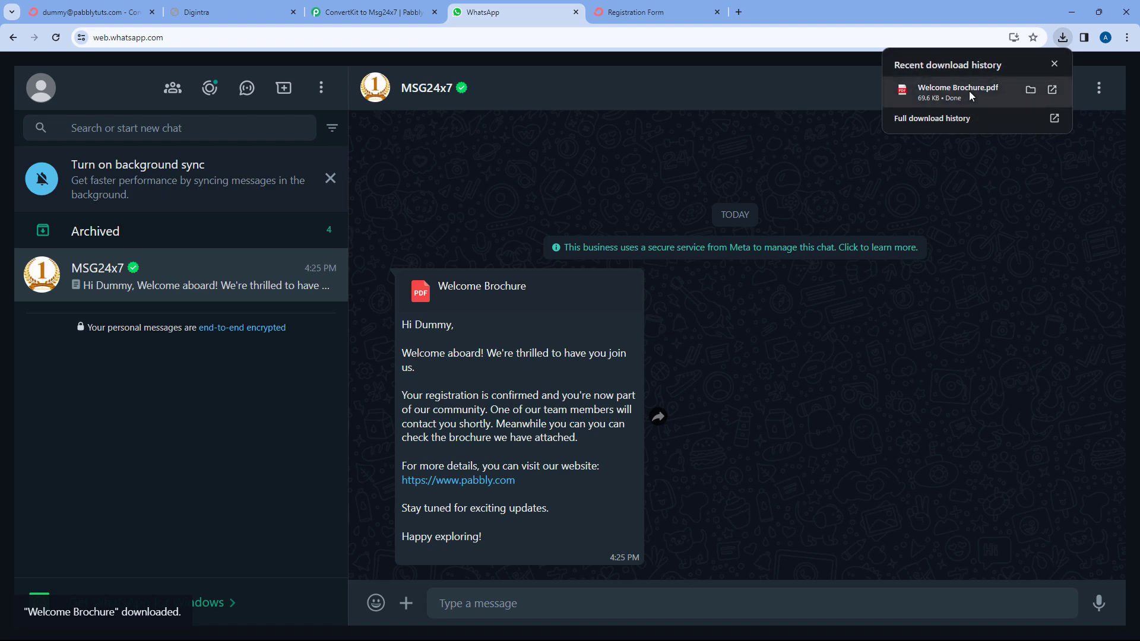
click(970, 91)
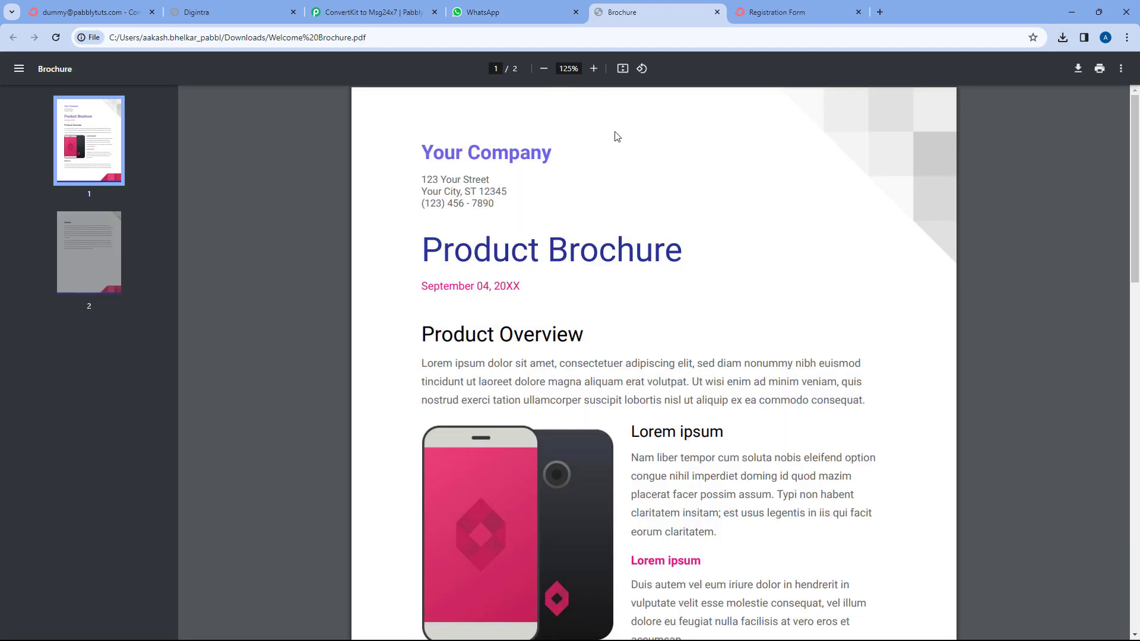
click(717, 12)
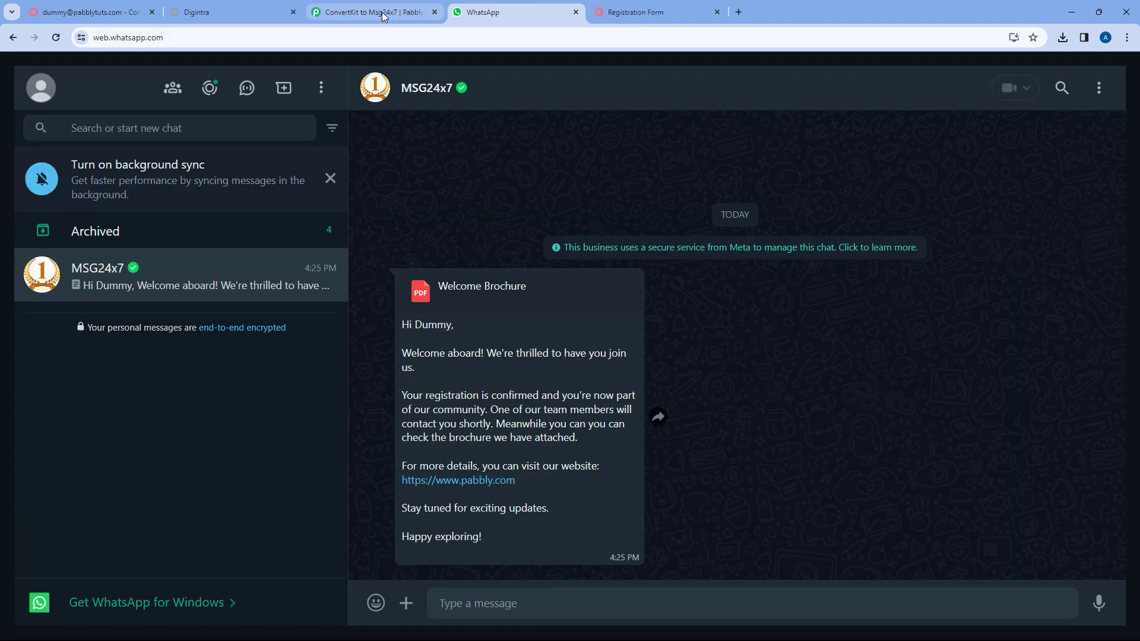
click(384, 12)
scroll(646, 290, up, 15)
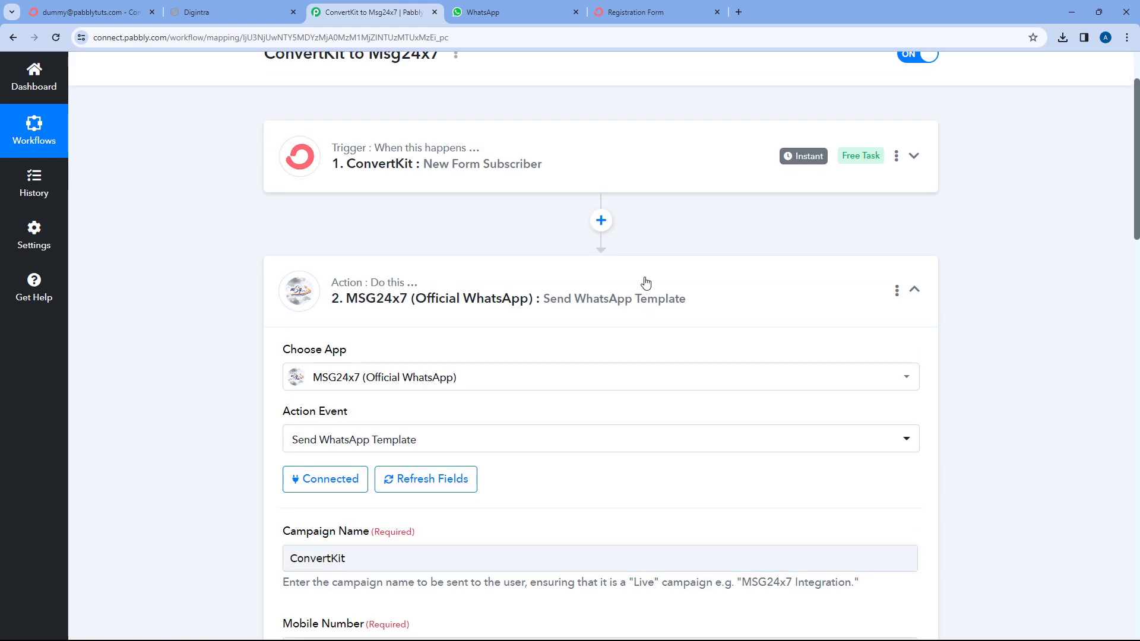
Collapse the MSG24x7 action step and switch to the ConvertKit Registration Form page.
click(646, 284)
scroll(641, 271, up, 2)
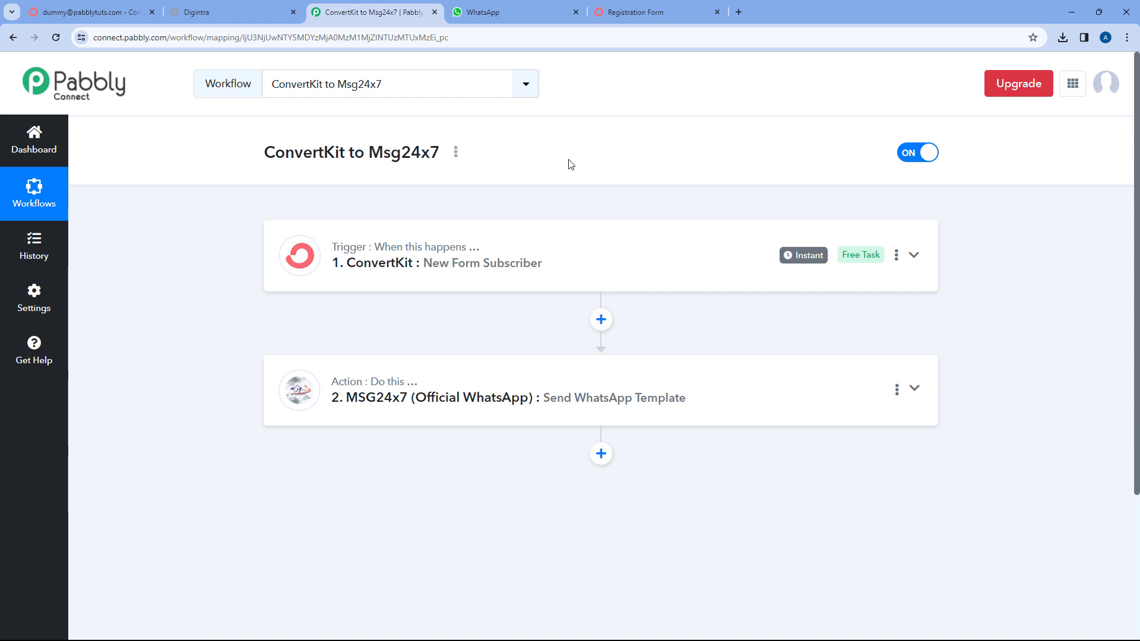
click(683, 13)
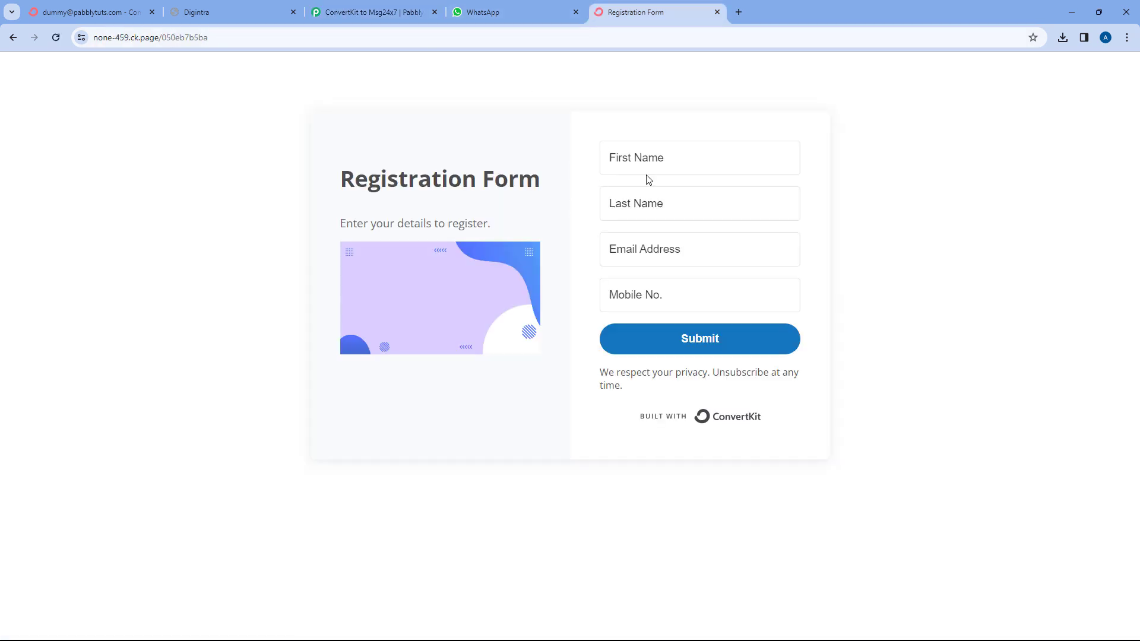
Fill in a test subscriber's name, e-mail and mobile number on the Registration Form and submit it.
click(649, 161)
text(Test)
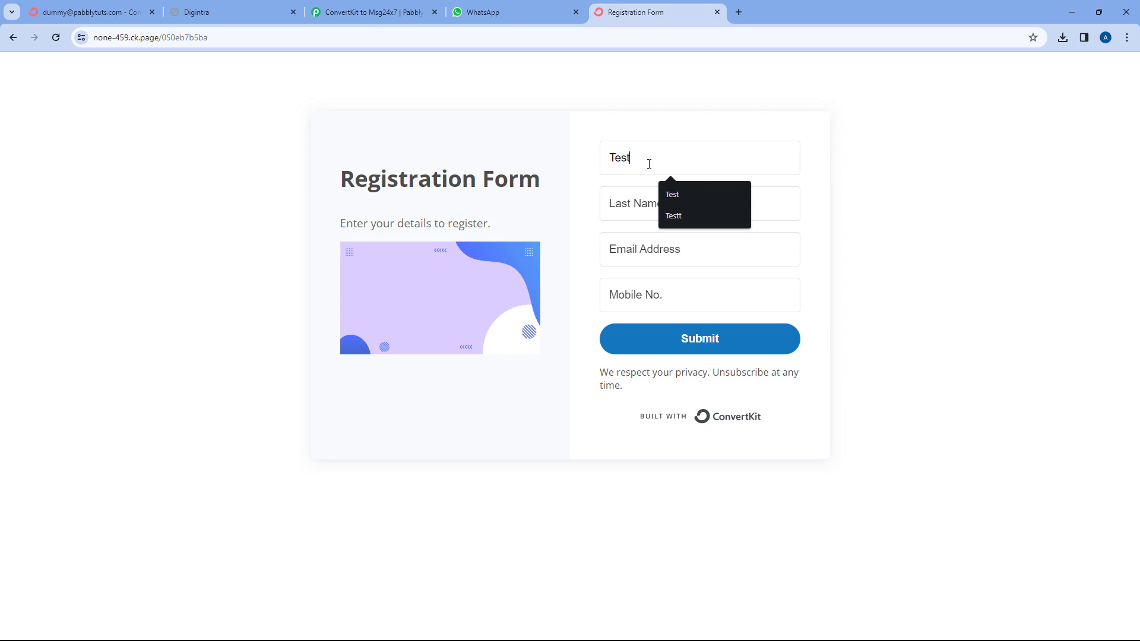
key(Tab)
text(User)
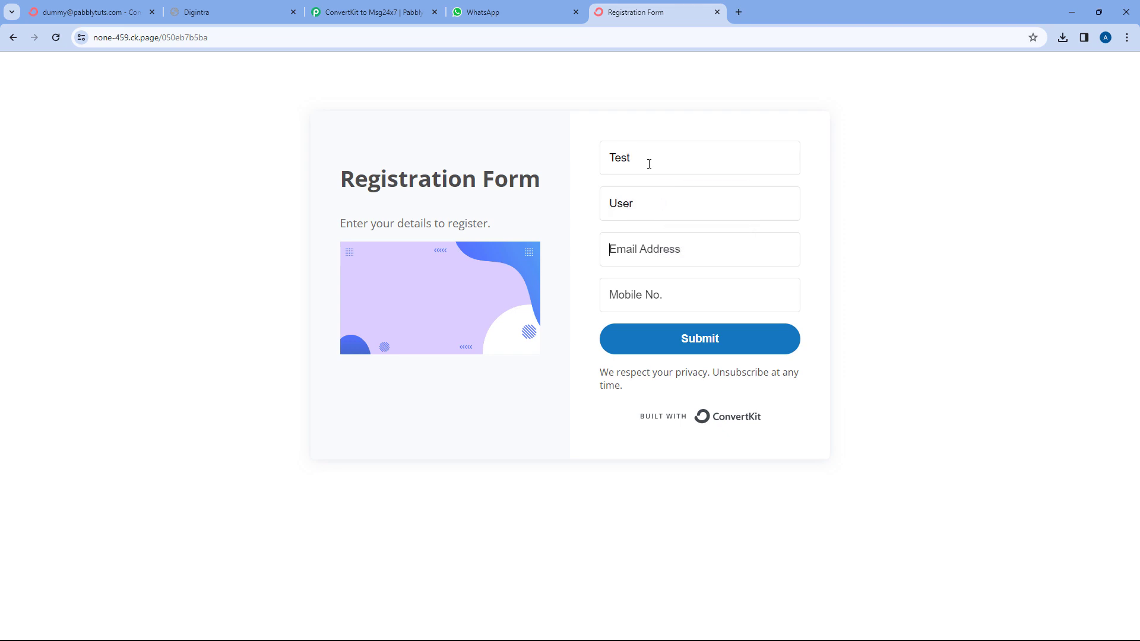
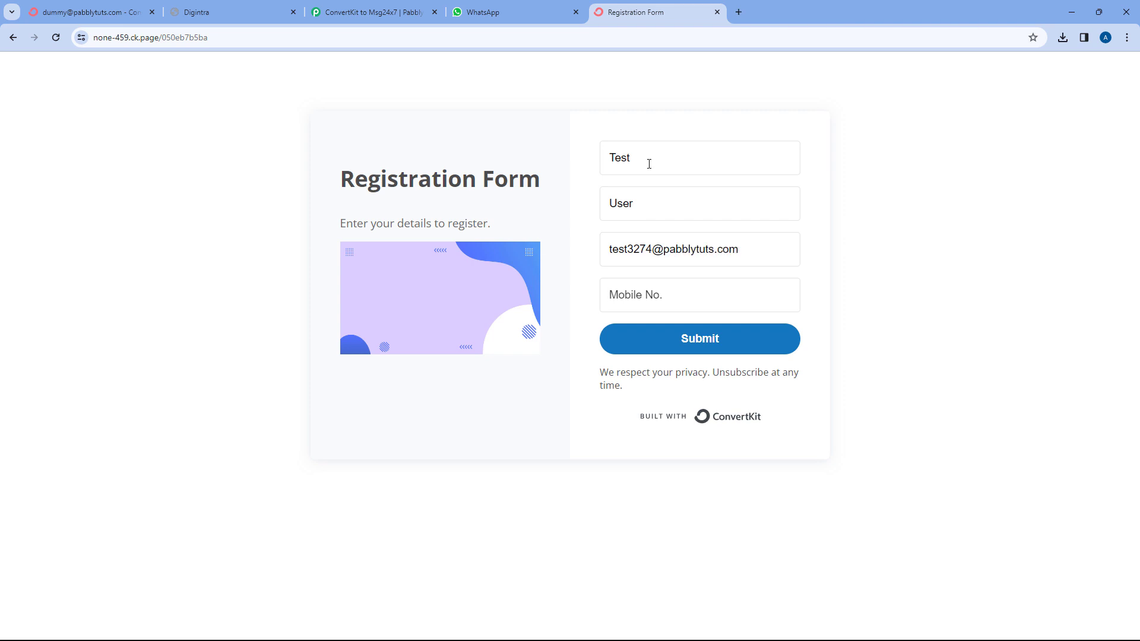
key(Tab)
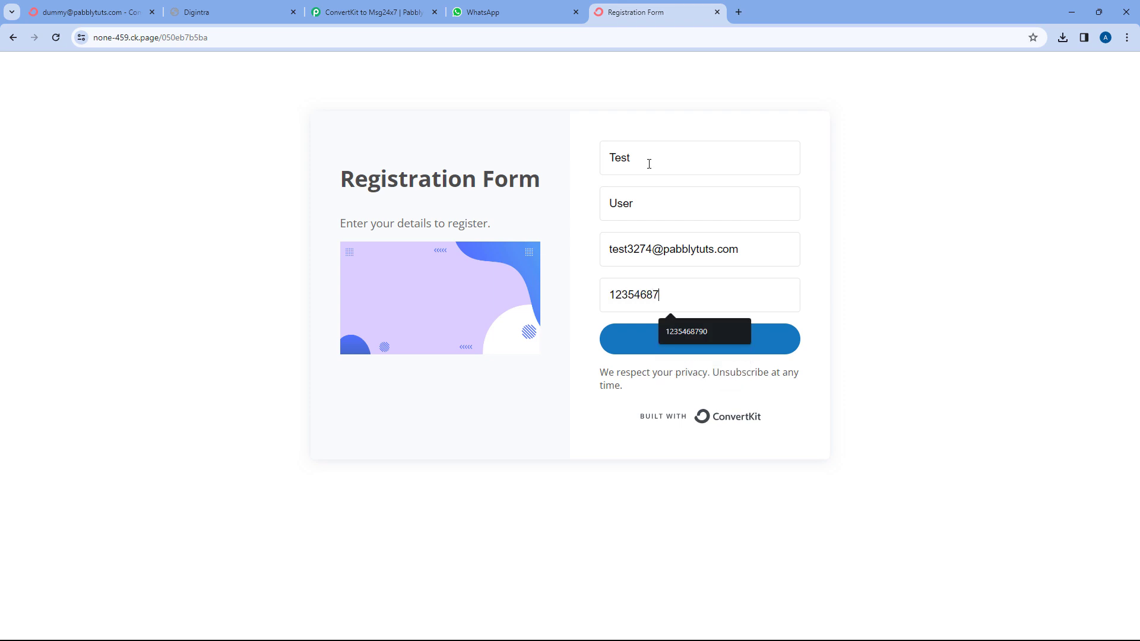
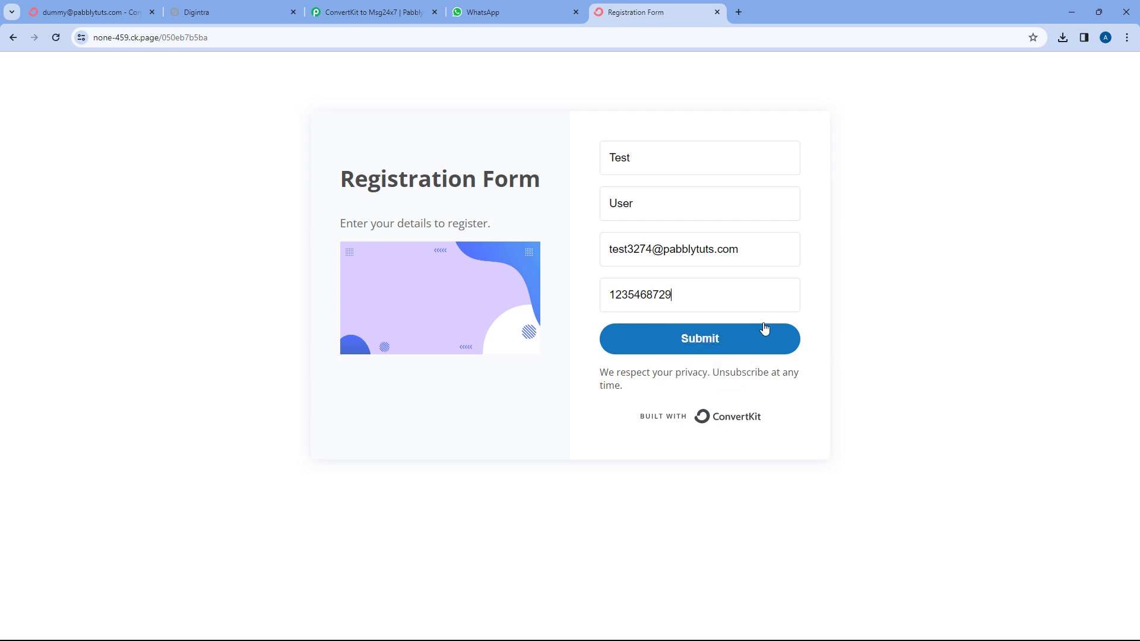
click(746, 335)
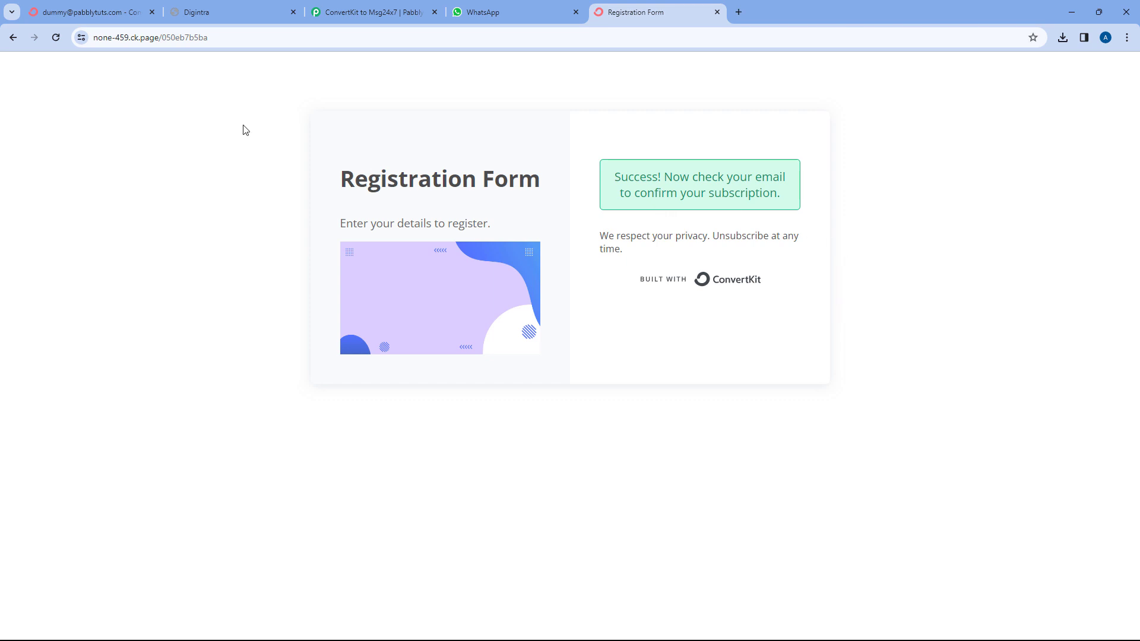
click(89, 12)
Check that ConvertKit's Subscribers list still shows four confirmed subscribers, then start a blank browser tab.
click(152, 76)
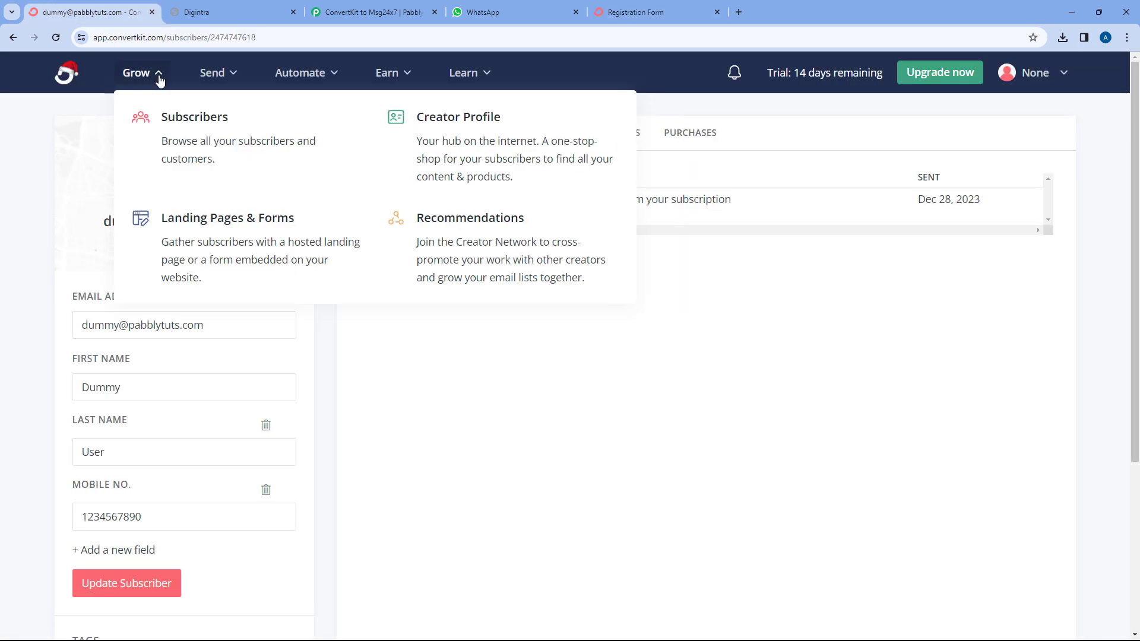
click(236, 125)
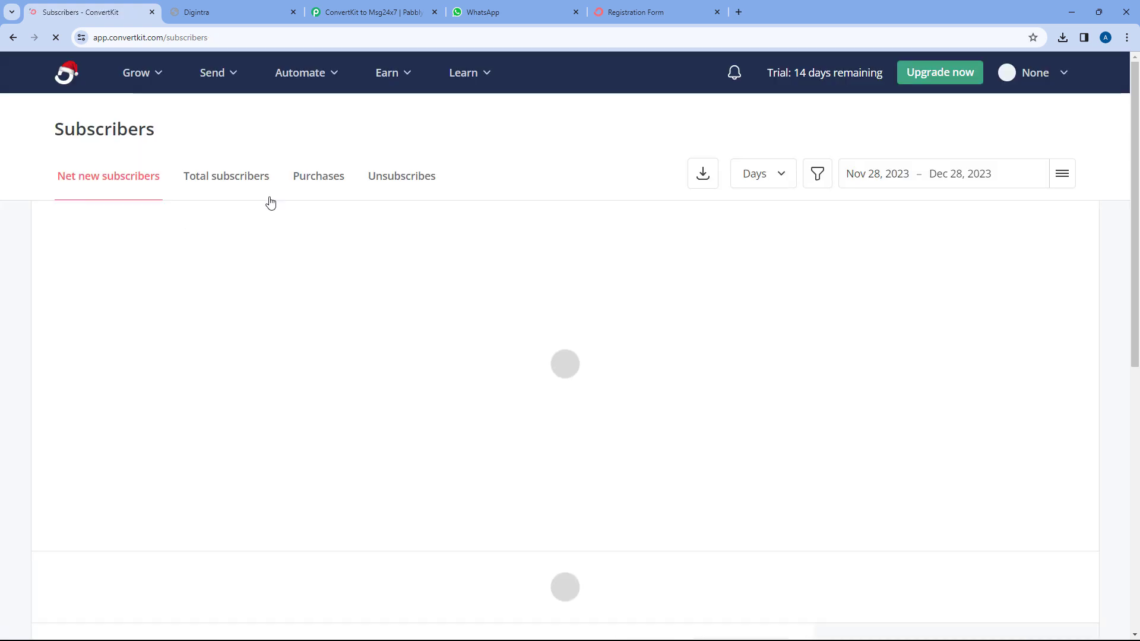
scroll(272, 272, down, 5)
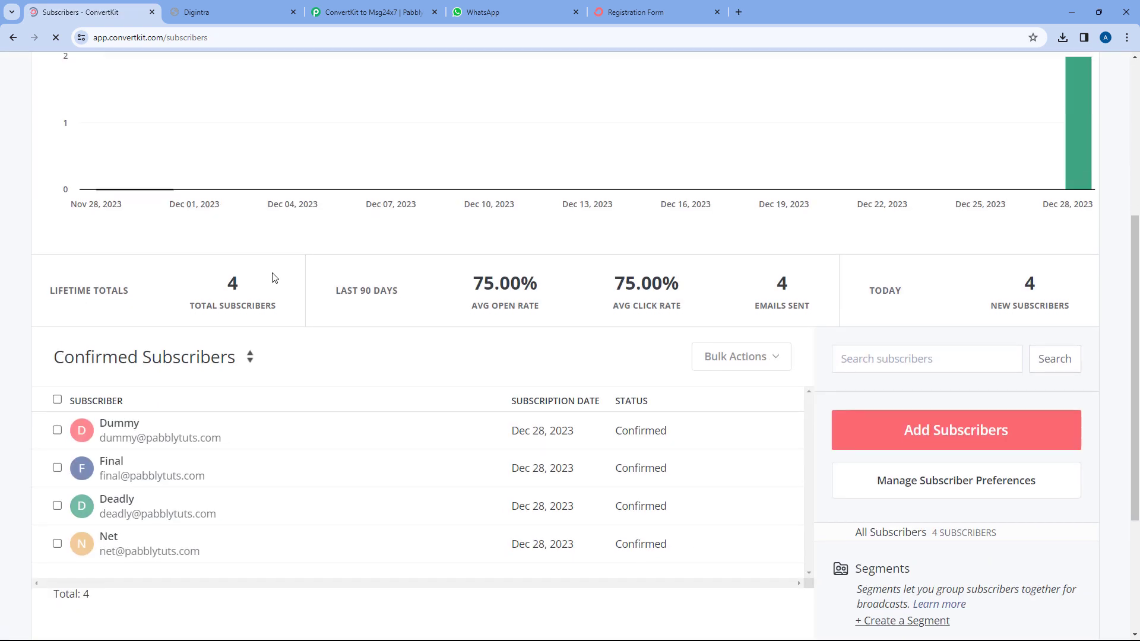
scroll(344, 333, up, 5)
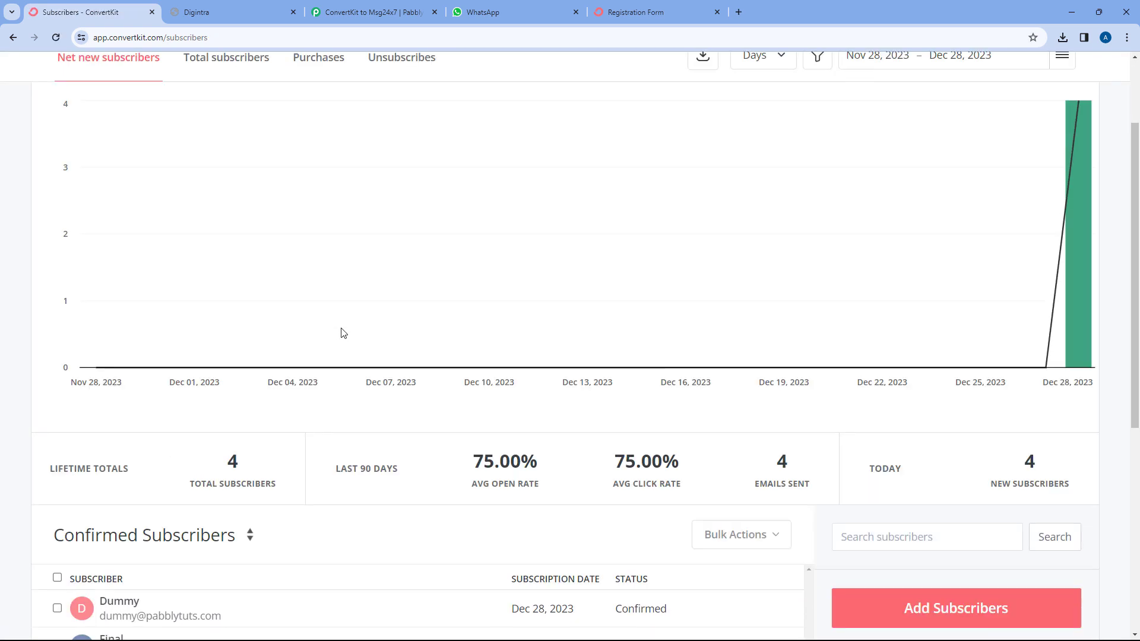
click(618, 14)
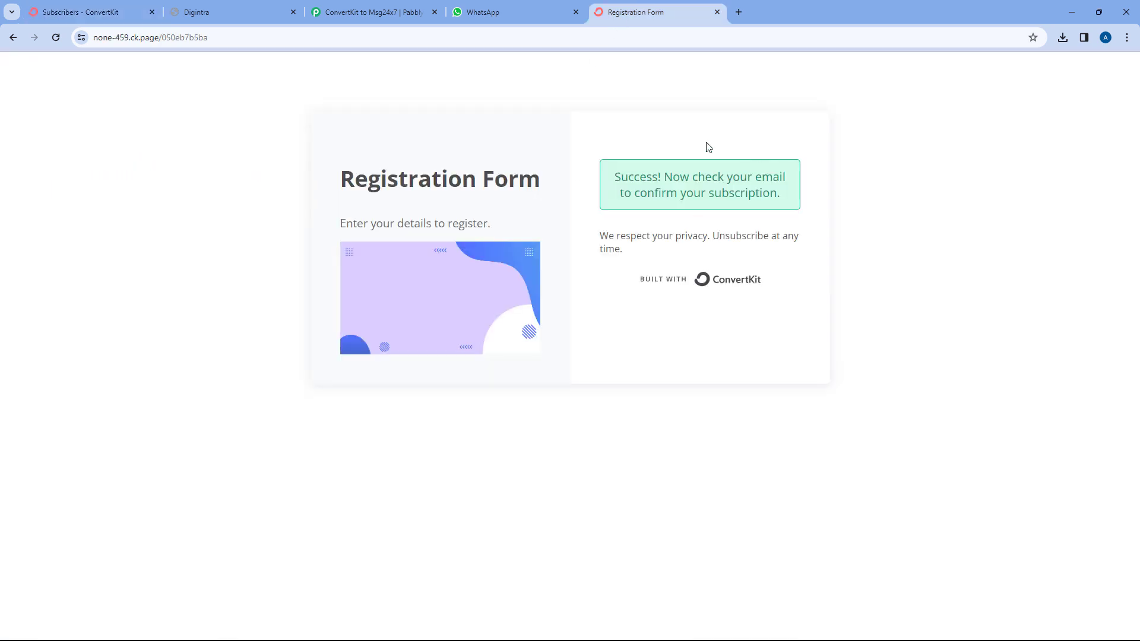
click(739, 11)
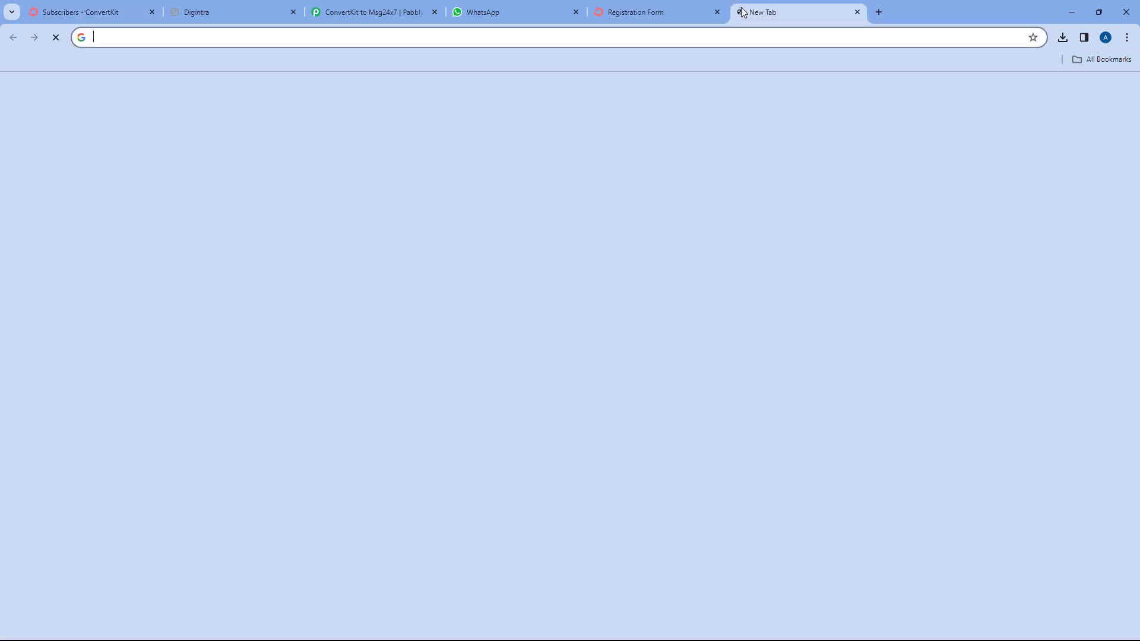
In Gmail, open the 'Important: confirm your subscription' email and confirm the test subscription.
text(ma)
key(Return)
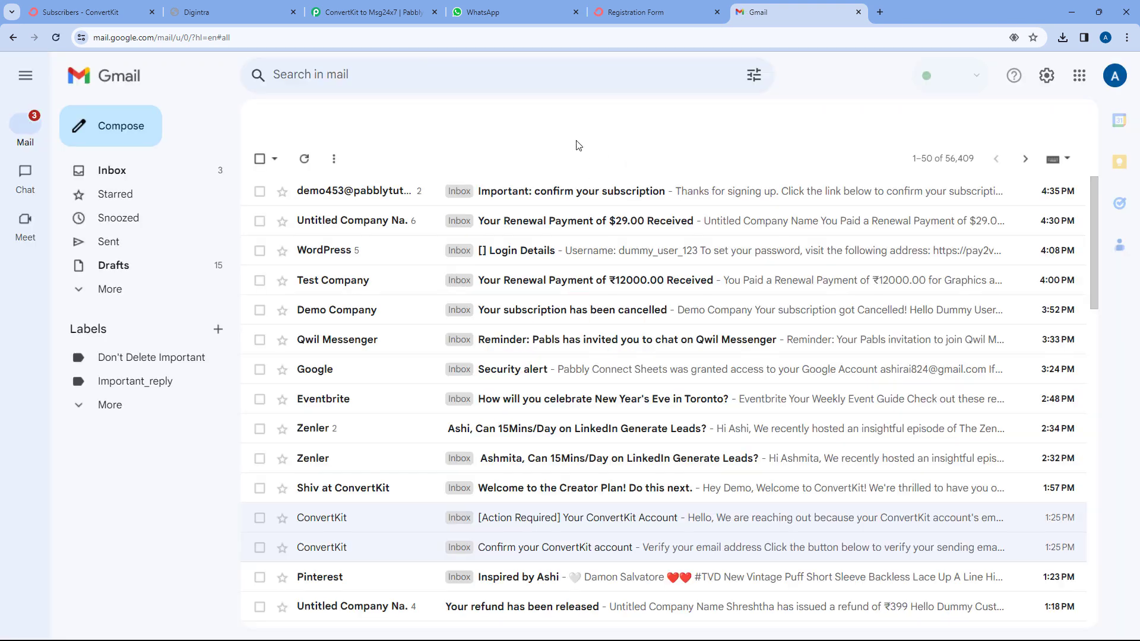
click(518, 189)
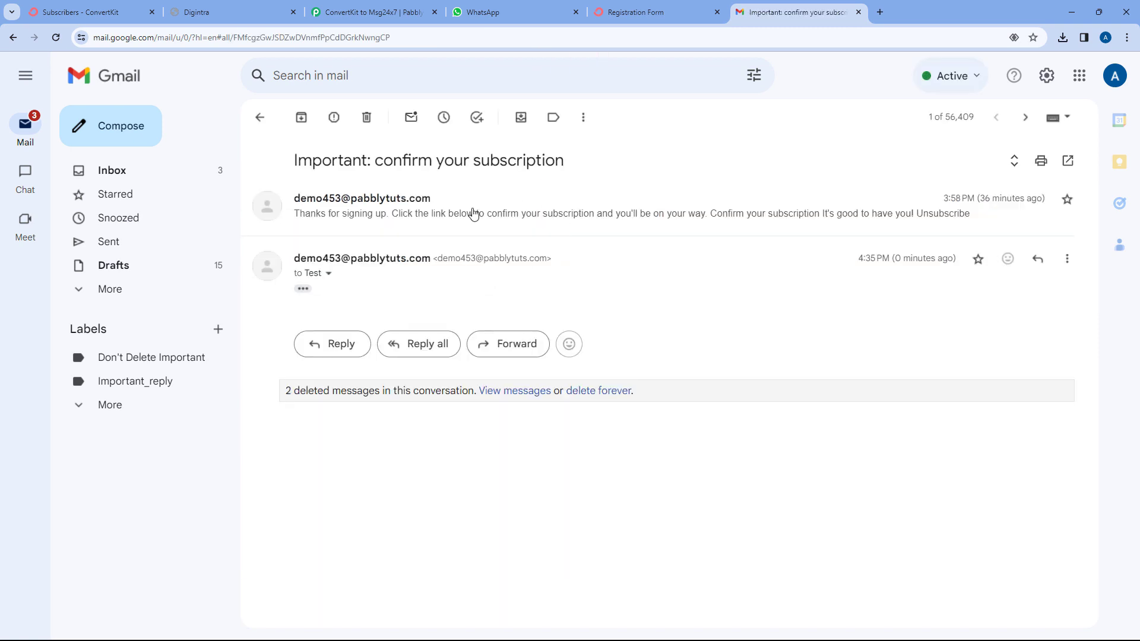
click(304, 290)
click(380, 374)
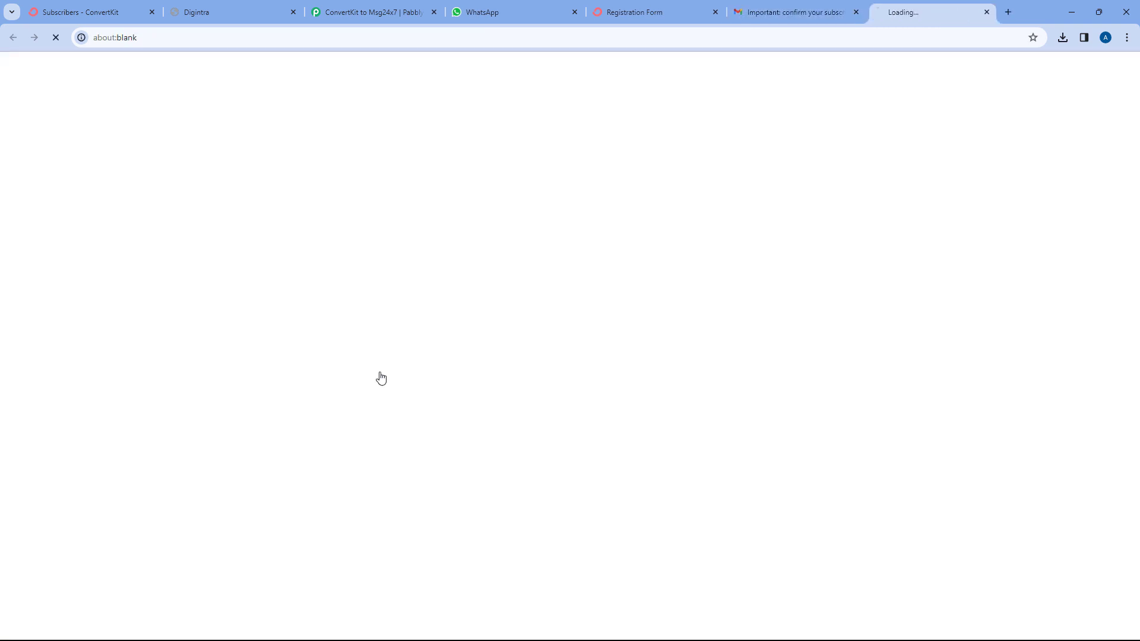
Close the Gmail and confirmation tabs and return to ConvertKit's Subscribers page.
click(856, 12)
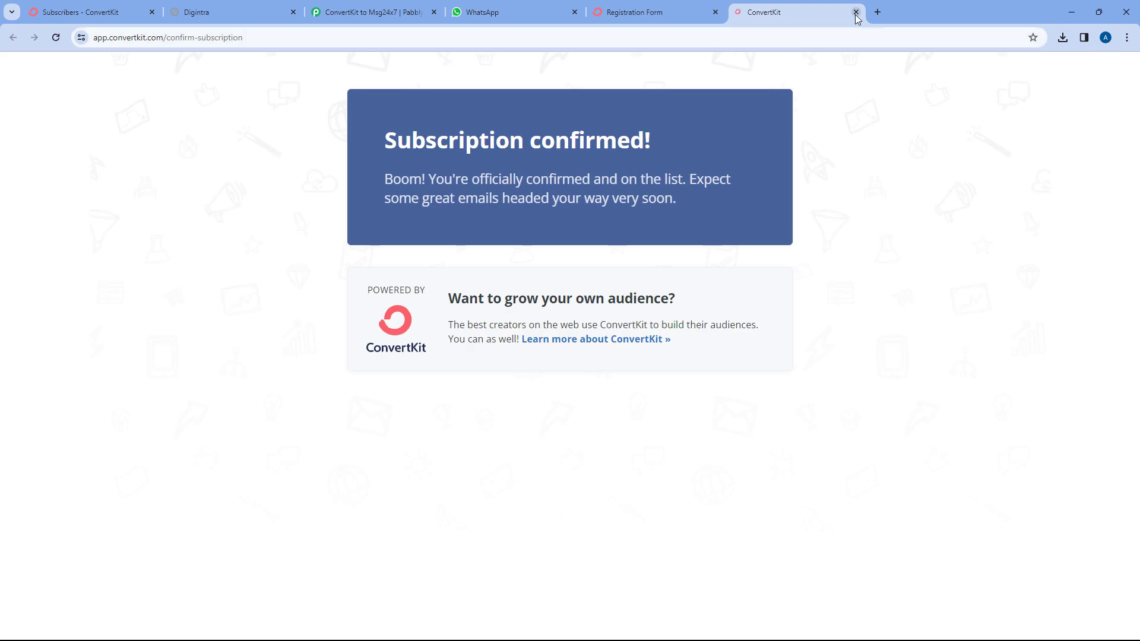
click(856, 13)
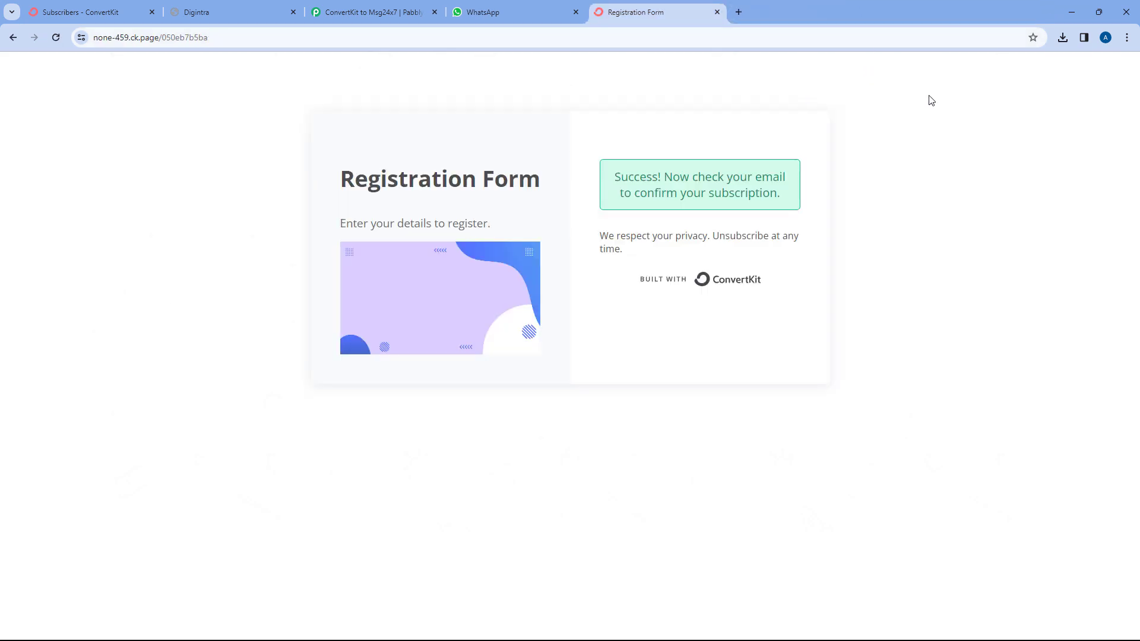
click(130, 7)
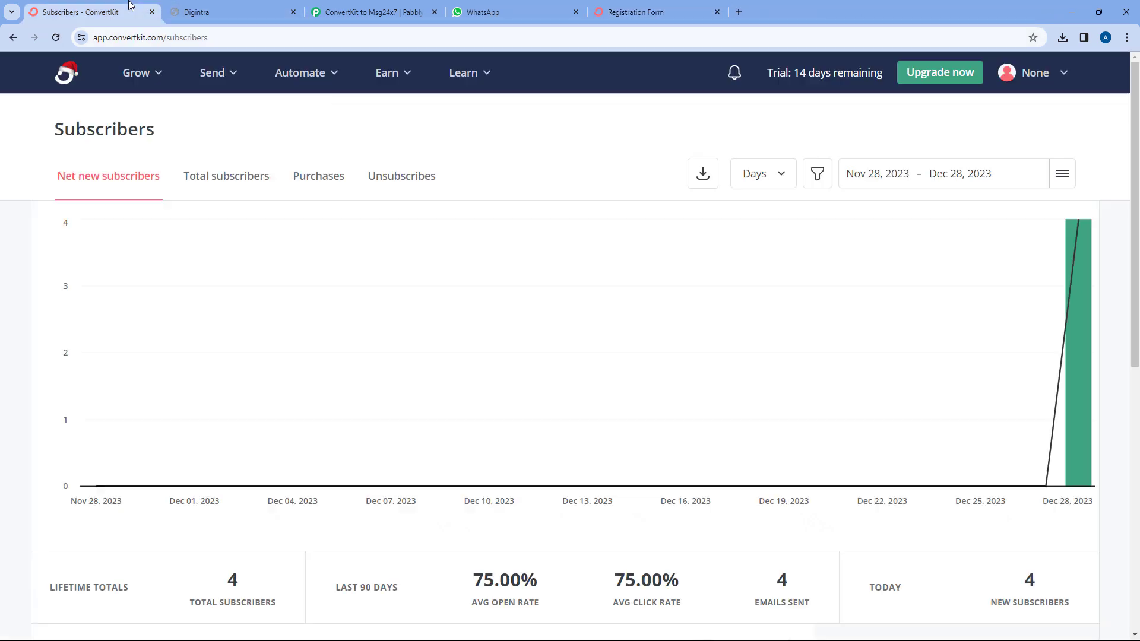
Reload ConvertKit's subscribers to see five total, open the new test subscriber's details, then switch to WhatsApp.
click(58, 38)
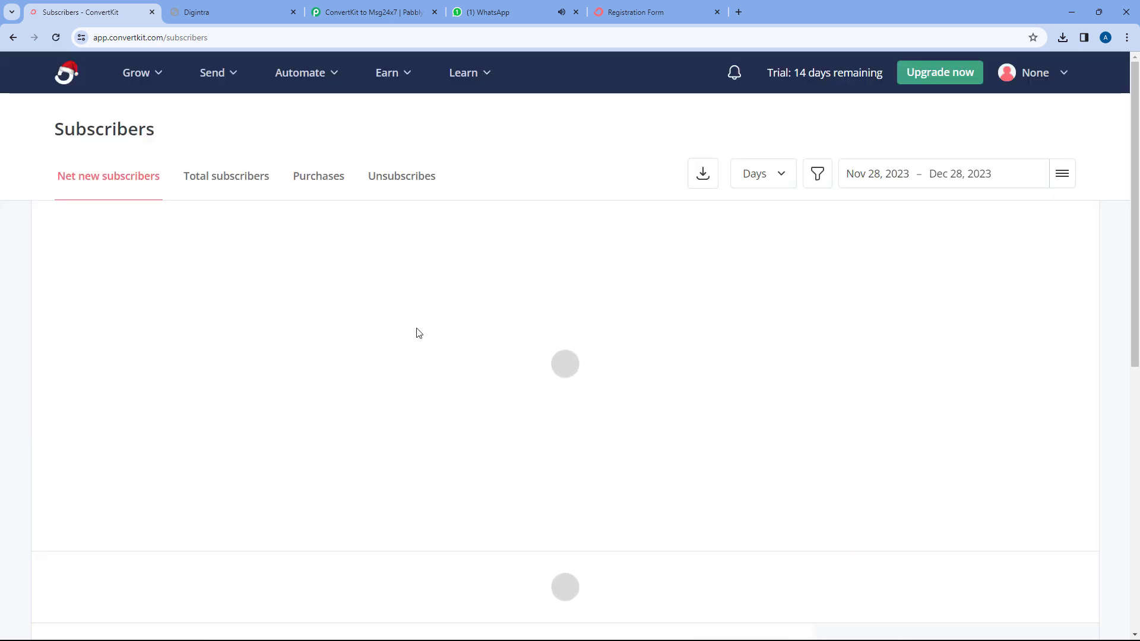
scroll(475, 338, down, 6)
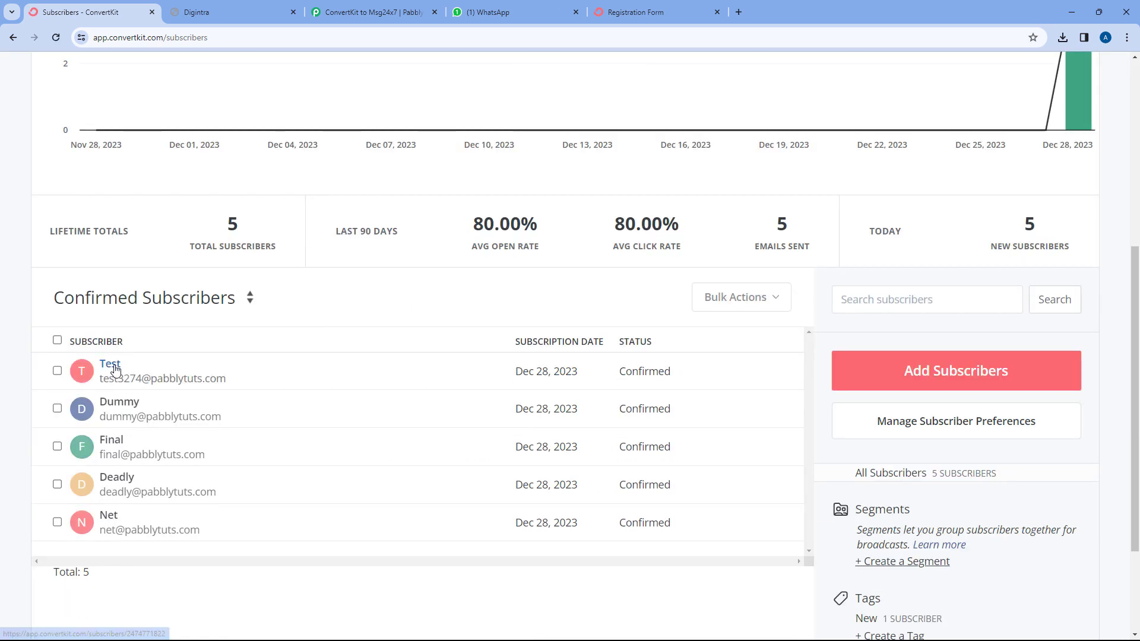
click(158, 376)
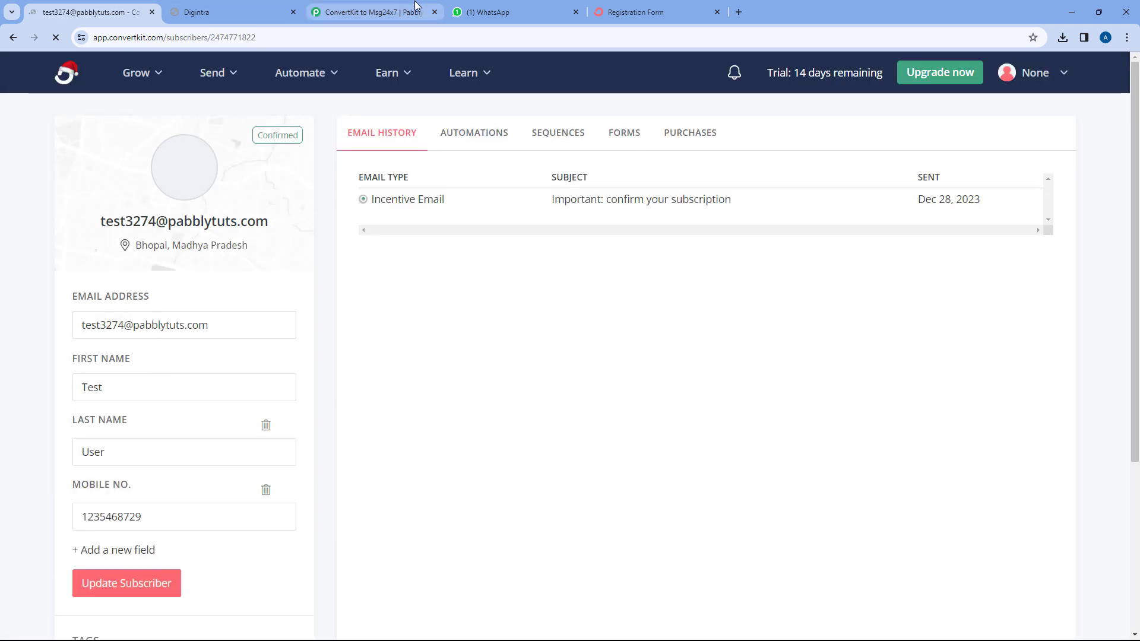
click(481, 11)
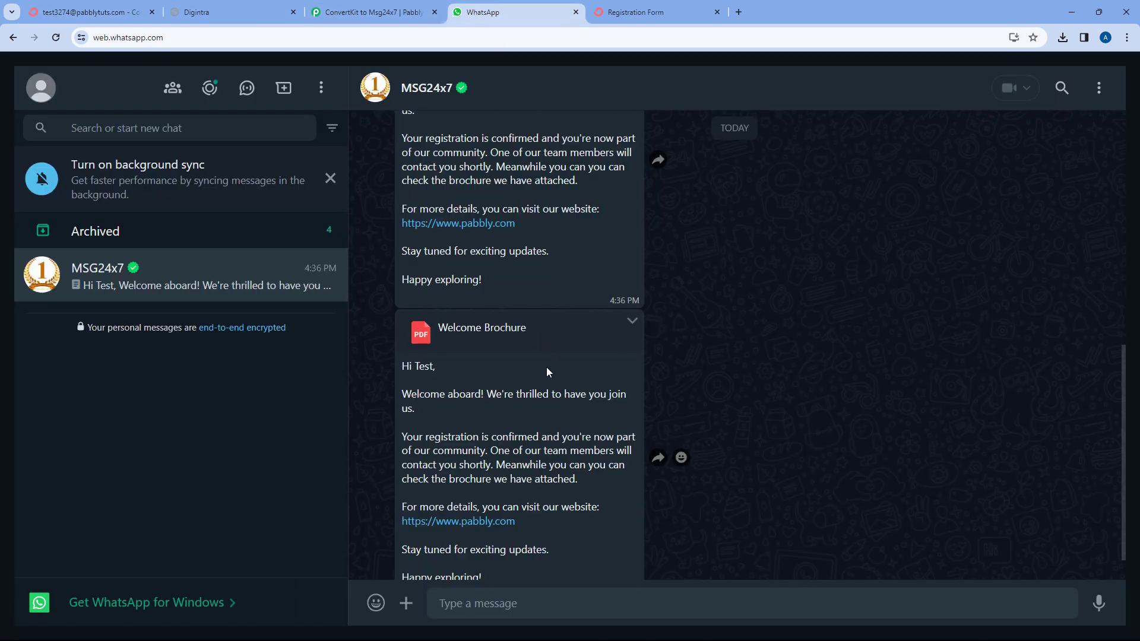
Verify the new MSG24x7 Welcome Brochure PDF message, then return to the ConvertKit to Msg24x7 workflow.
scroll(549, 380, down, 1)
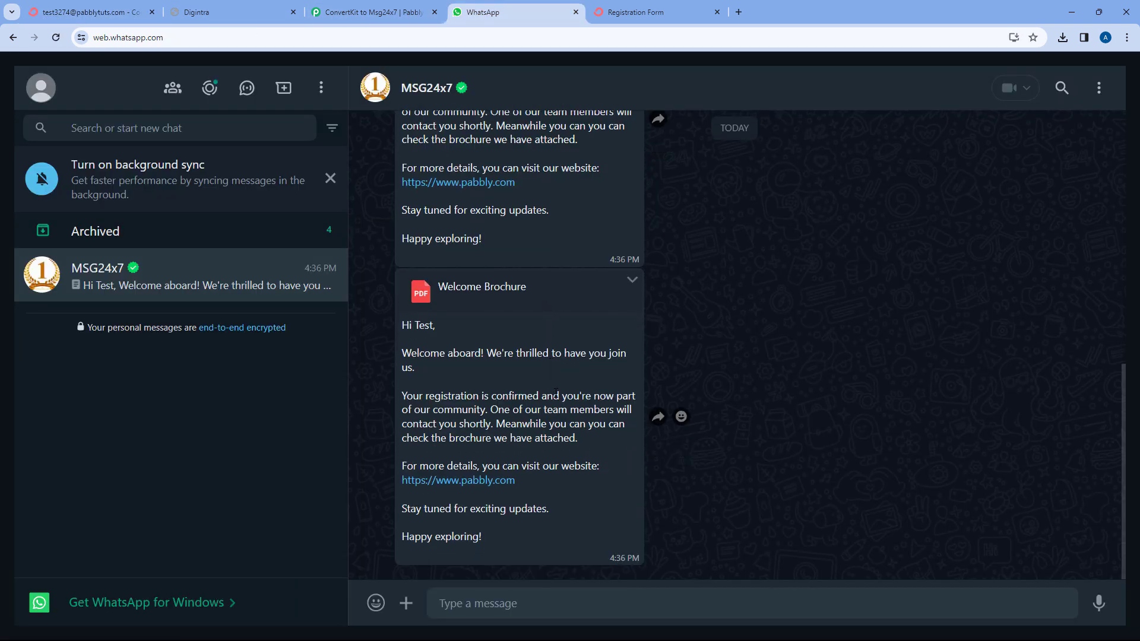
click(695, 10)
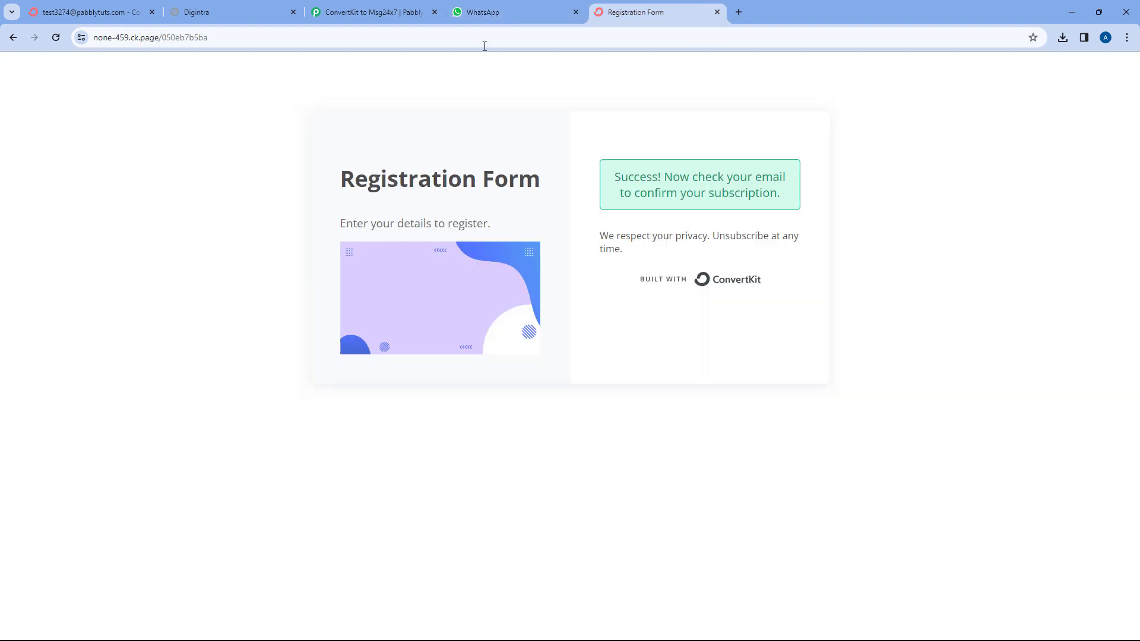
click(534, 3)
click(89, 11)
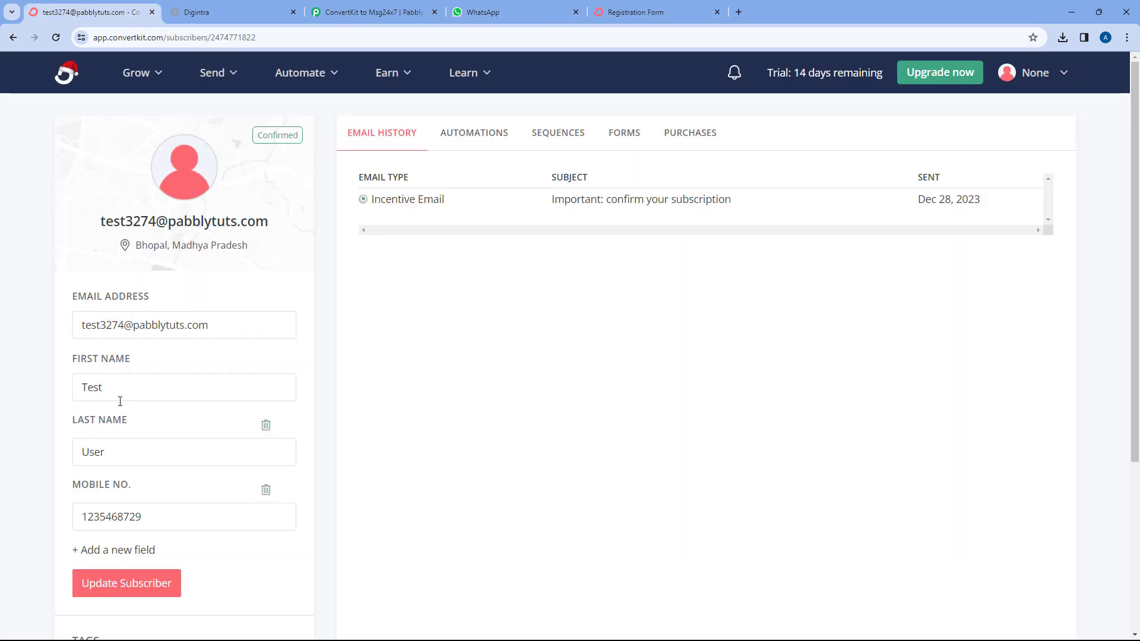
click(380, 12)
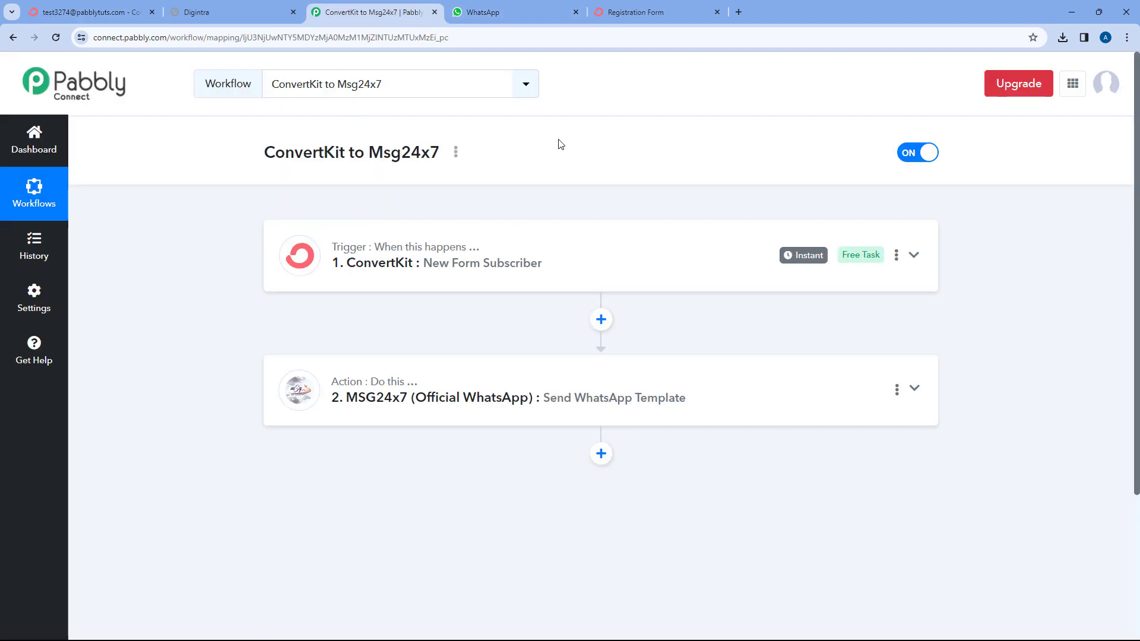